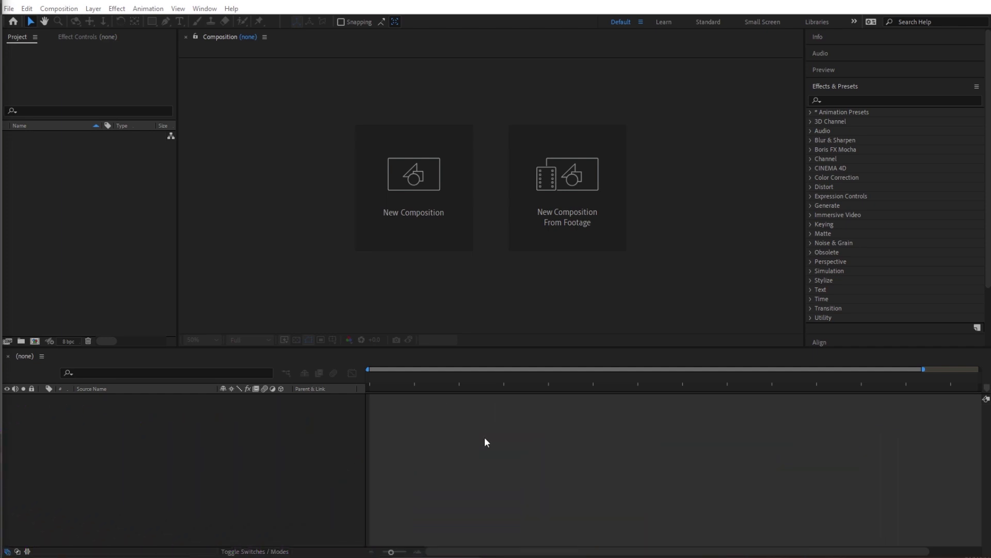
Create a 1920 × 1080, 30 fps, 15-second composition named "Cubes Reveal" with a white (ffffff) background.
left_click(35, 341)
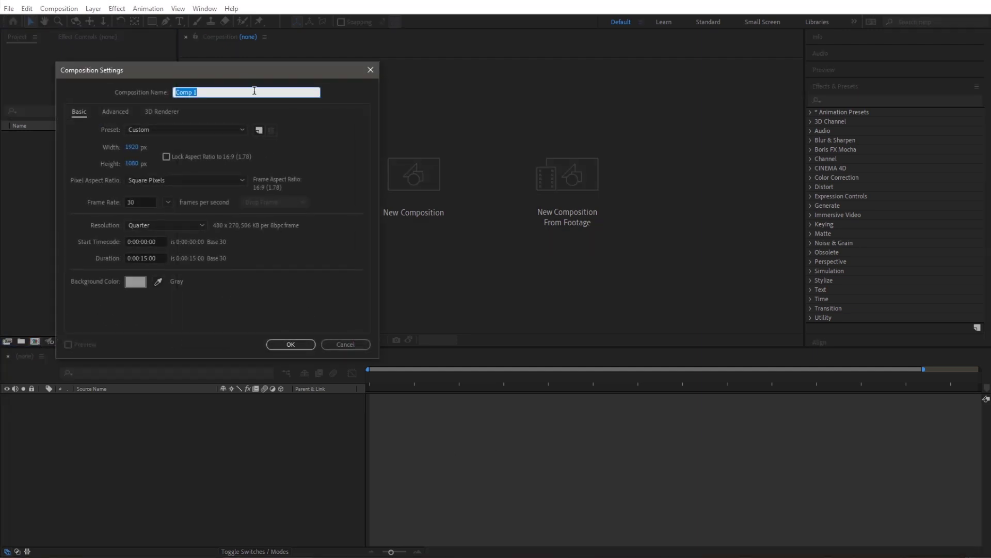
type("Cubes Reveal")
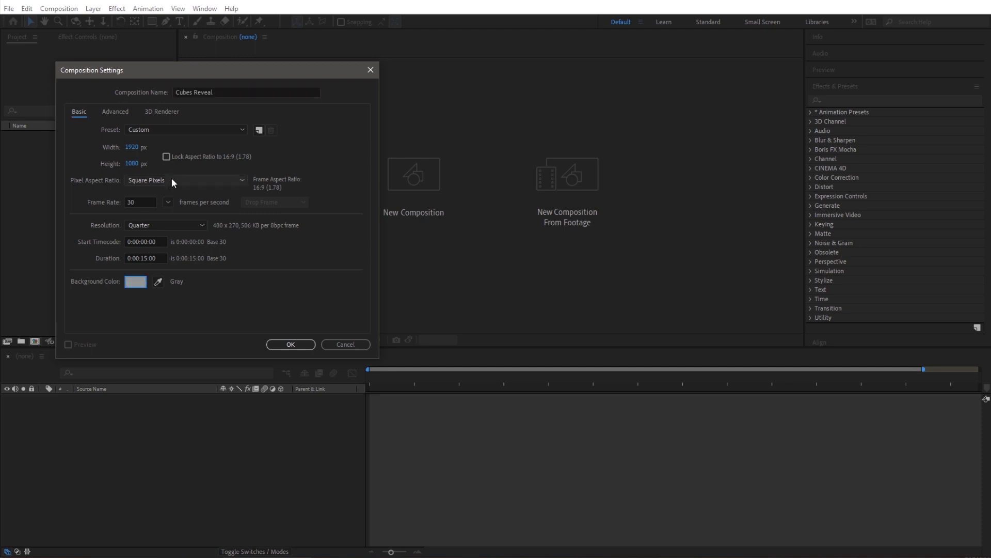
left_click(136, 282)
type("ffffff")
left_click(268, 342)
left_click(288, 344)
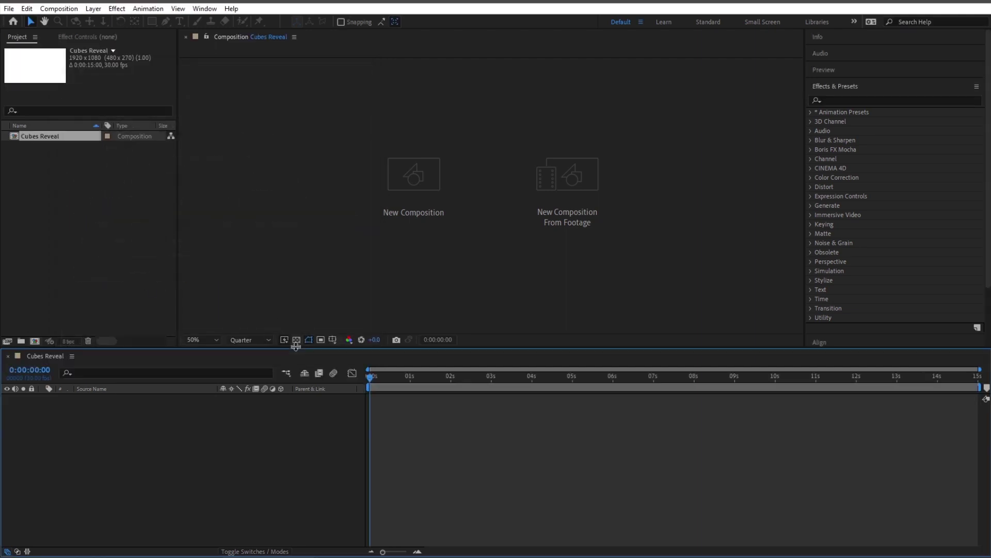
Add a composition-sized solid layer named "Floor" in mid-gray 737373.
right_click(189, 414)
mouse_move(304, 419)
left_click(361, 448)
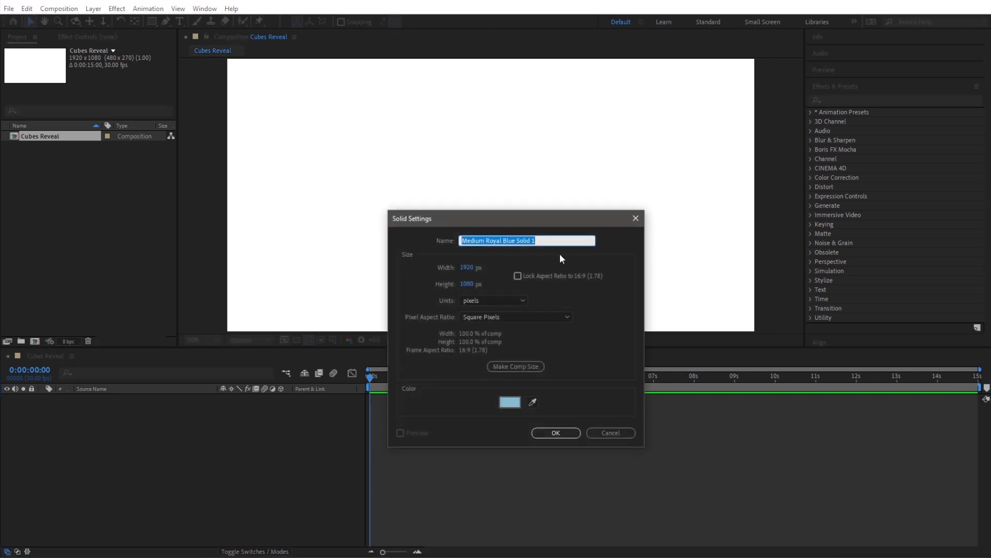
type("Floor")
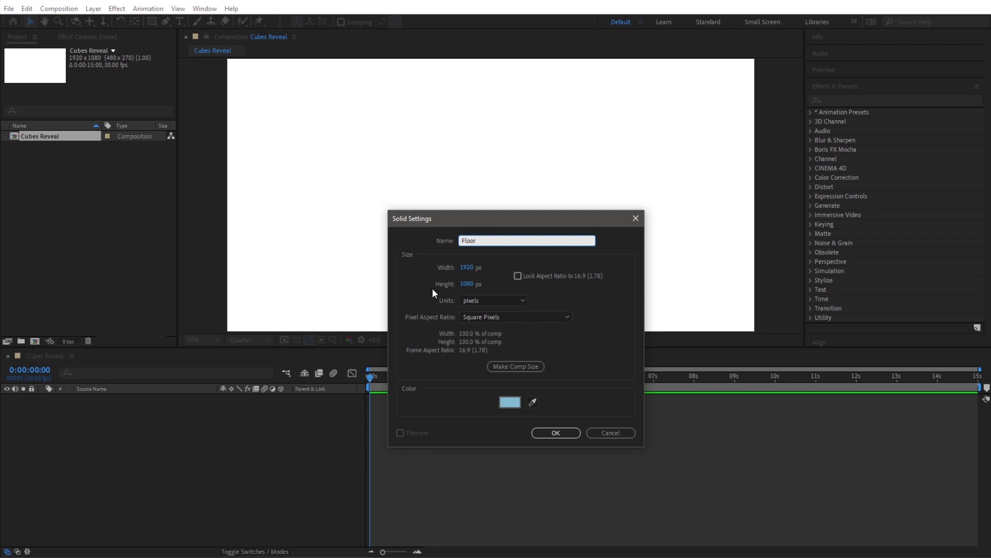
left_click(511, 403)
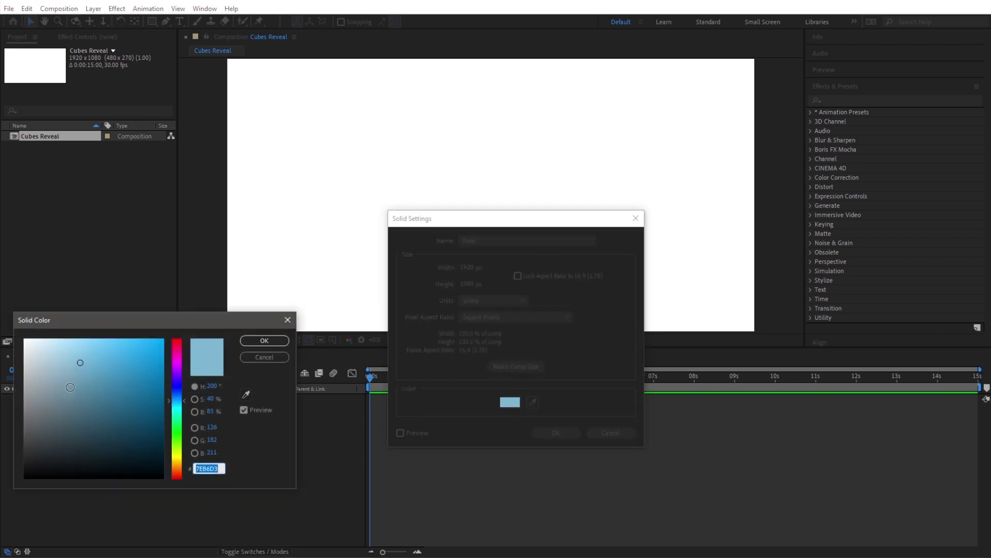
left_click(25, 415)
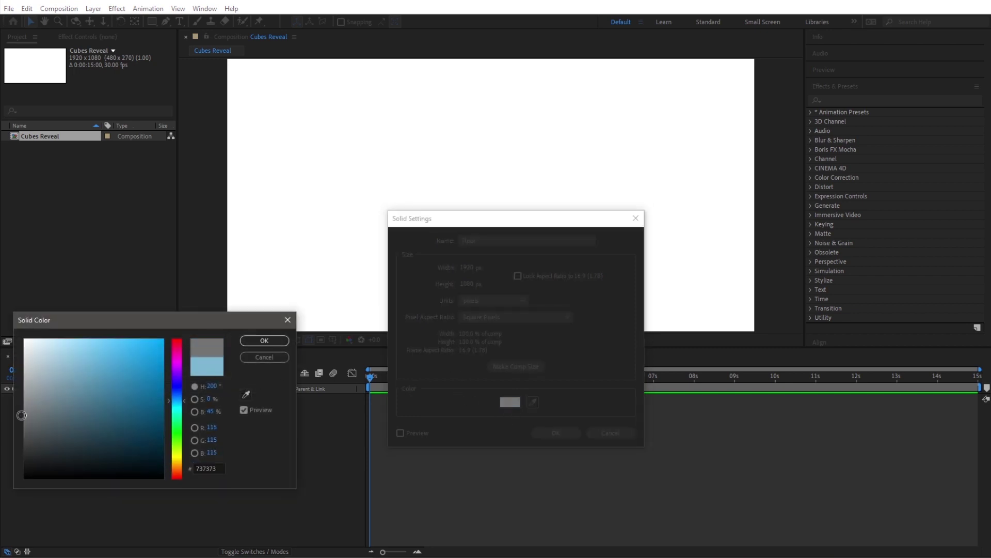
left_click(282, 339)
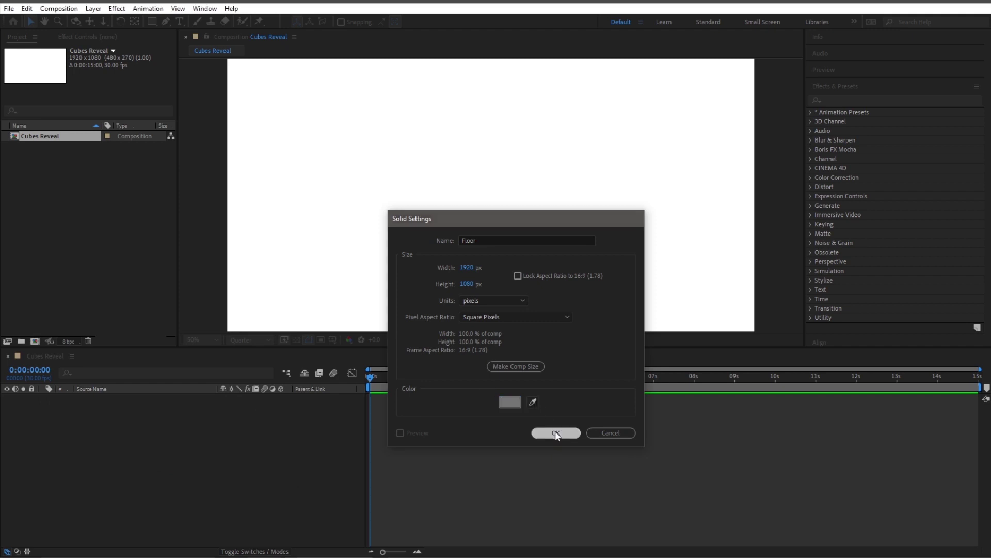
left_click(555, 431)
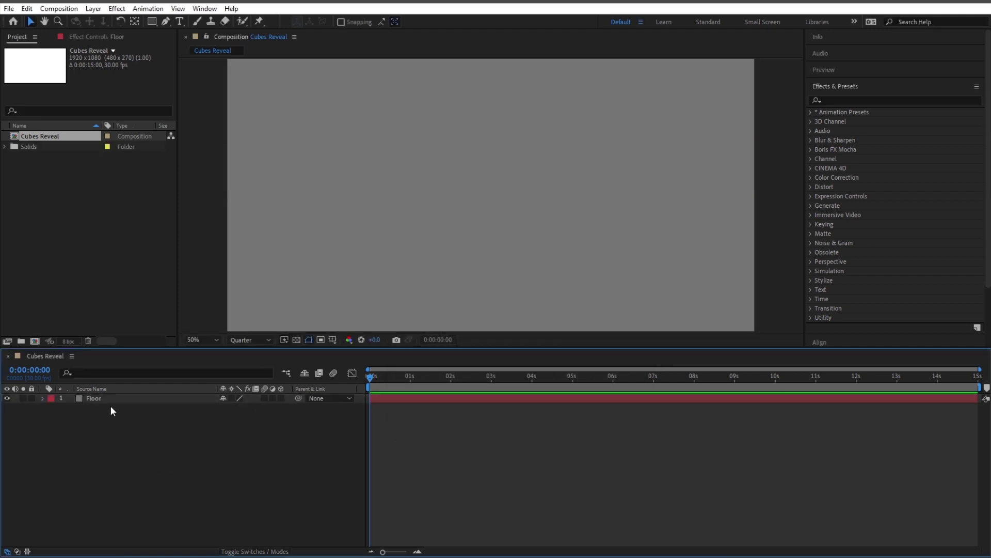
Show the grid over the composition and draw a light blue square up and left of the center with the Rectangle tool.
left_click(152, 21)
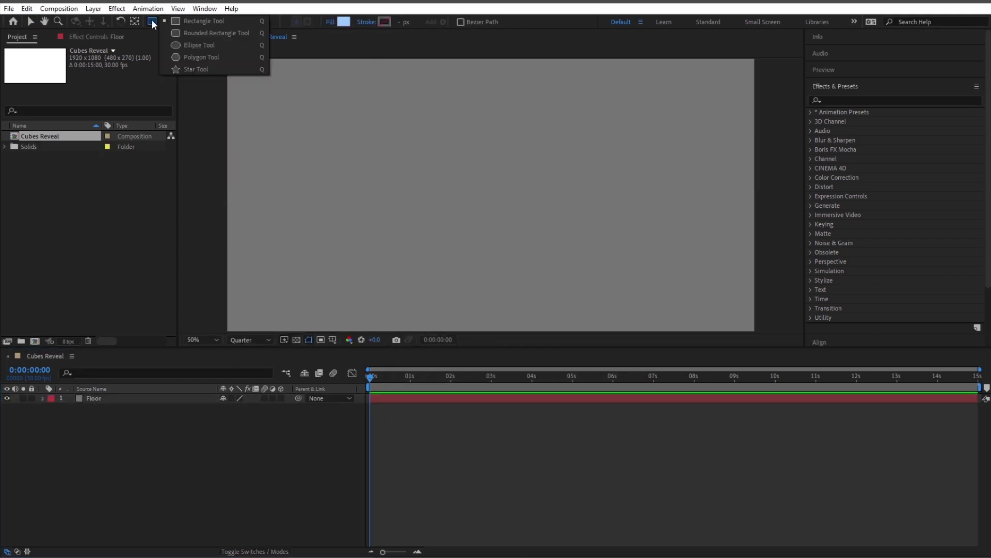
left_click(196, 21)
left_click(331, 343)
left_click(376, 361)
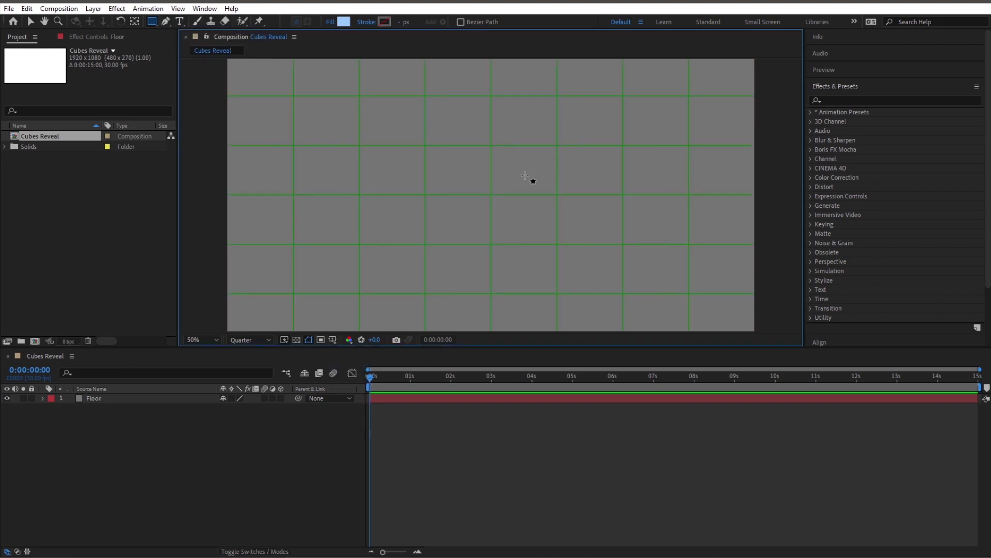
mouse_move(392, 121)
left_mouse_down()
mouse_move(471, 178)
mouse_move(452, 170)
mouse_move(469, 189)
left_mouse_up()
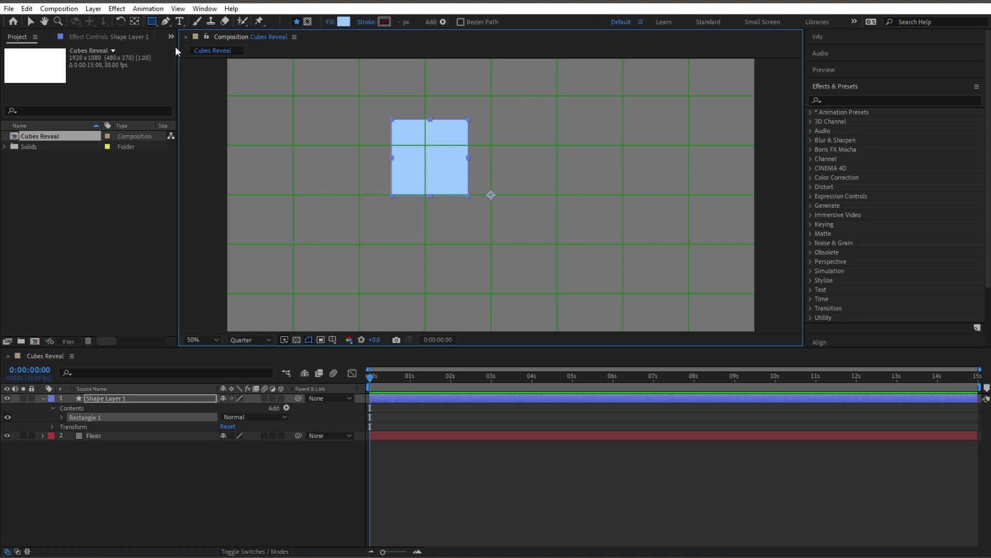
Move the blue square so its lower-right corner sits on the grid intersection at the composition's center.
left_click(31, 21)
left_click_drag(430, 155, 478, 152)
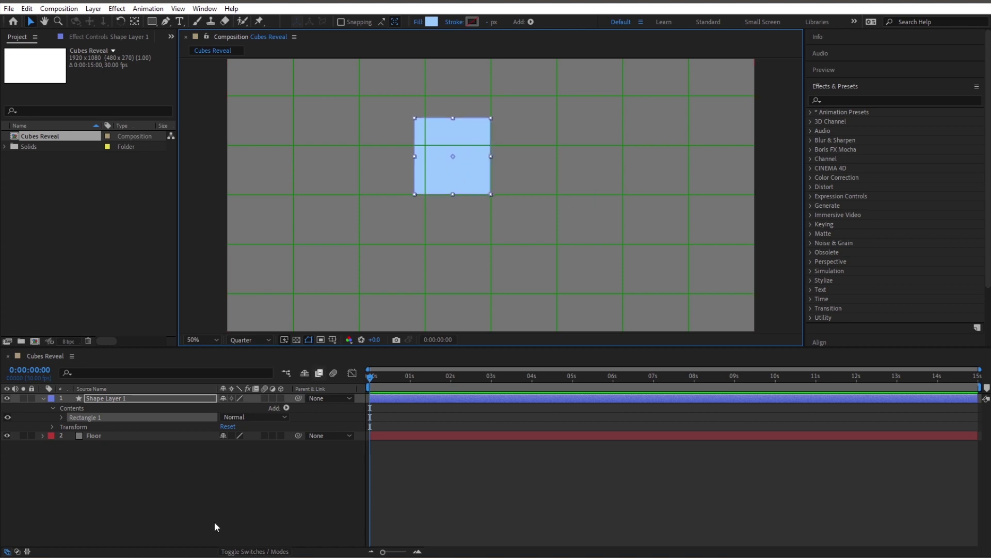
left_click(241, 487)
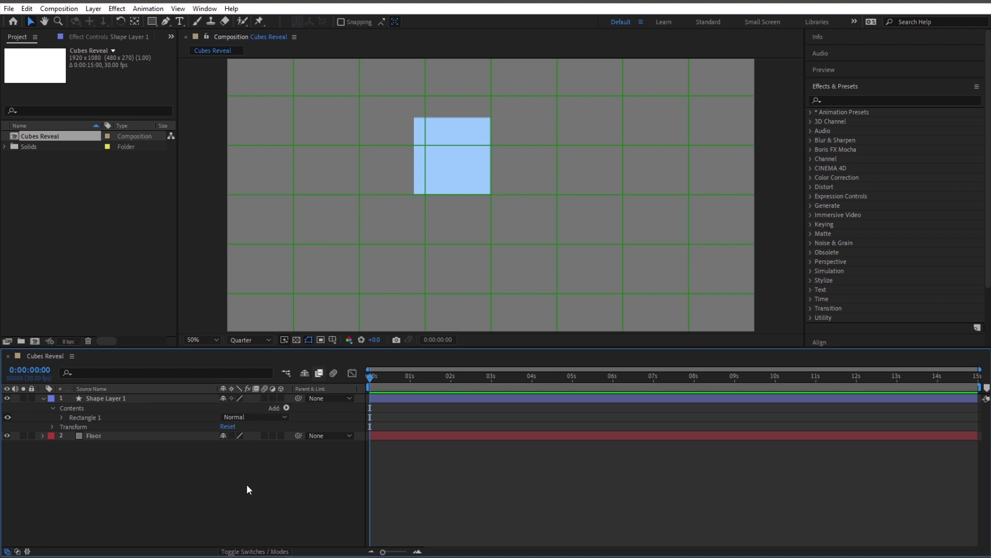
Make the square's shape layer 3D and set its extrusion depth to 297, judging the cube proportions in the Left view.
left_click(282, 398)
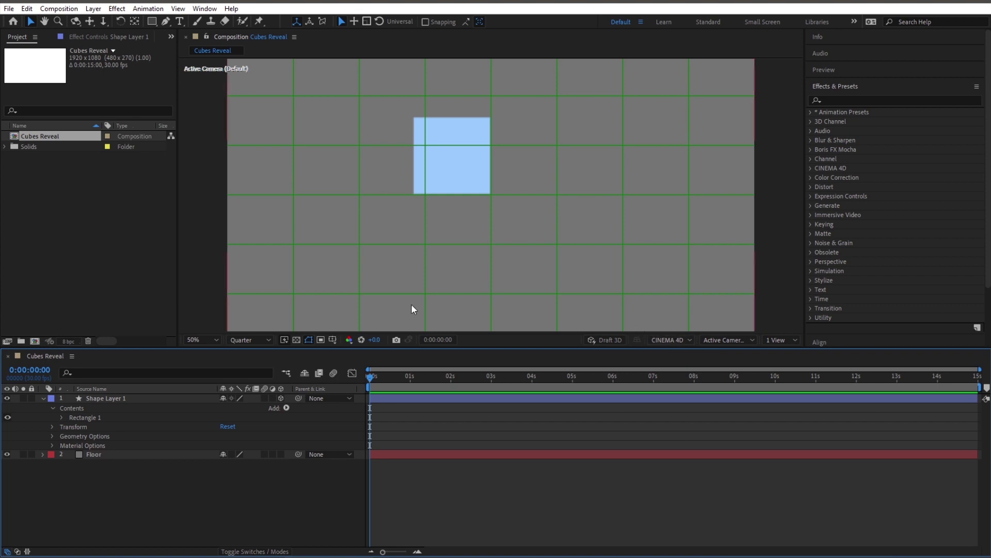
left_click(52, 436)
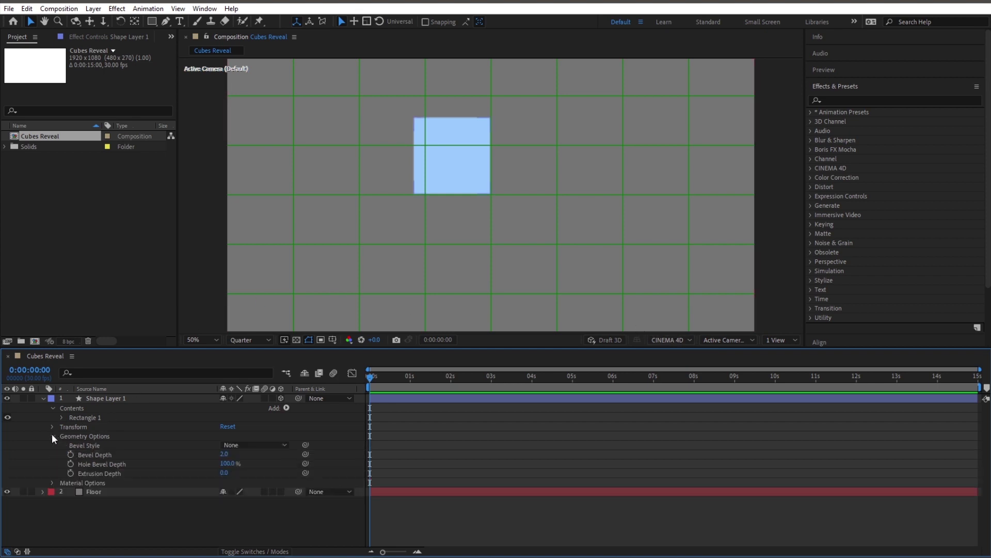
left_click_drag(224, 472, 291, 474)
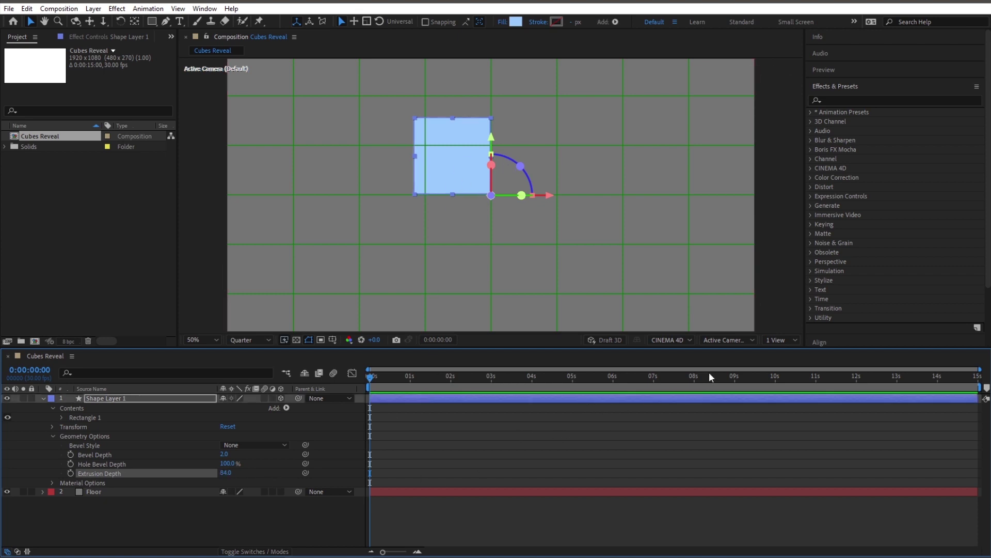
left_click(752, 340)
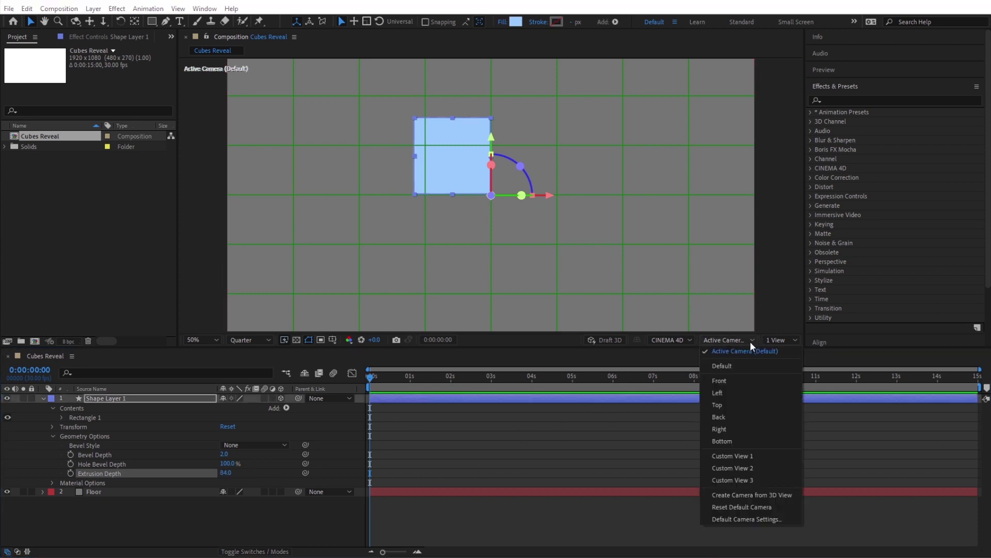
left_click(721, 383)
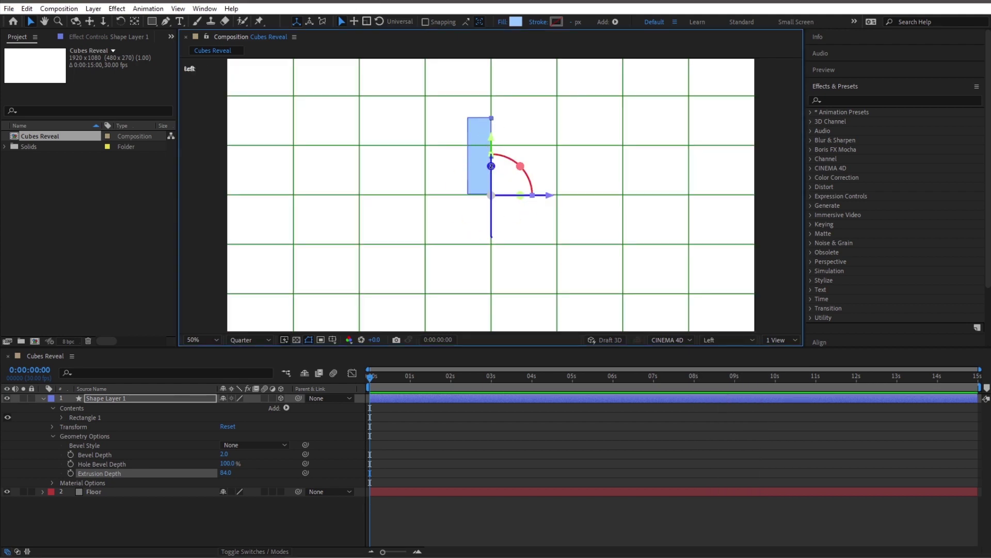
left_click_drag(225, 472, 334, 467)
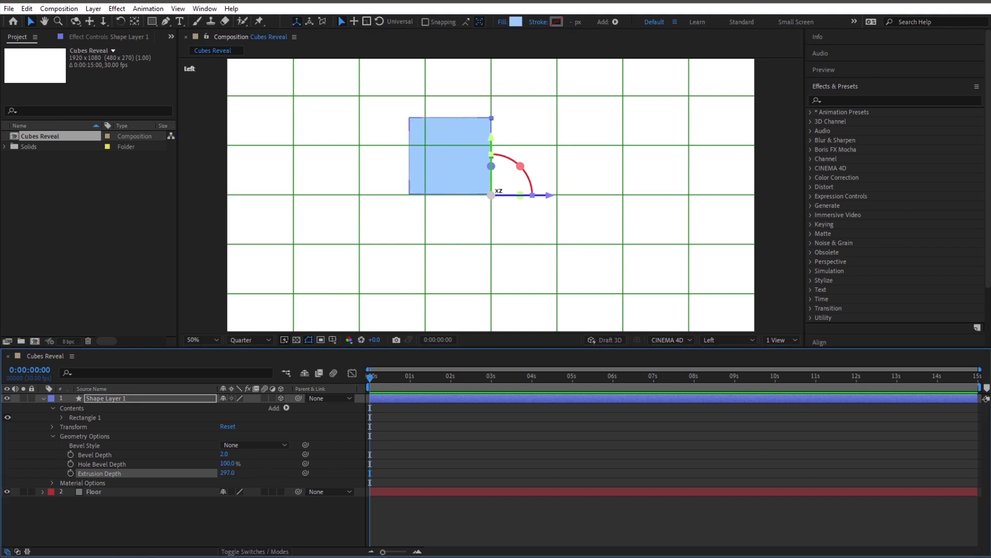
left_click(750, 346)
left_click(750, 351)
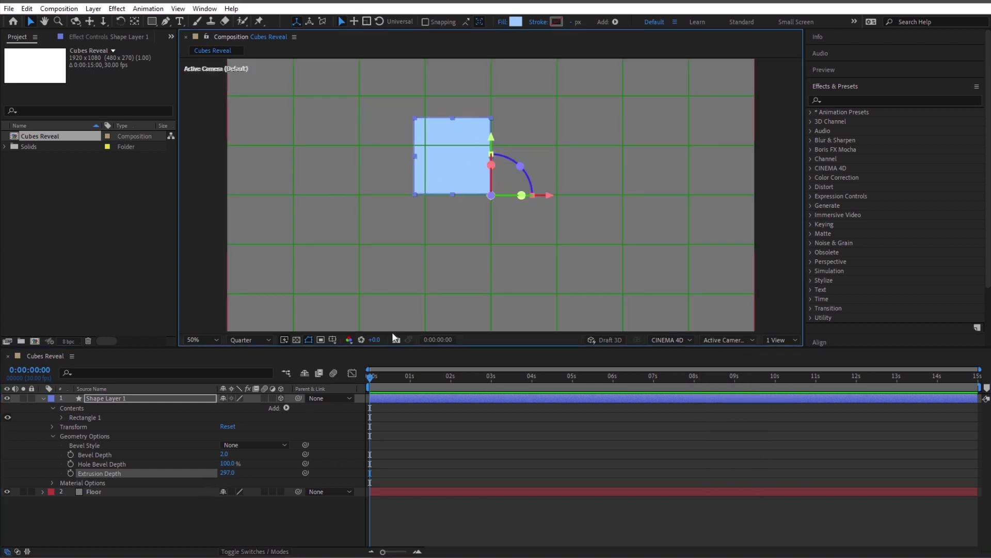
Inspect the extruded cube from an angle with a temporary 50 mm two-node camera, and delete that camera.
right_click(159, 498)
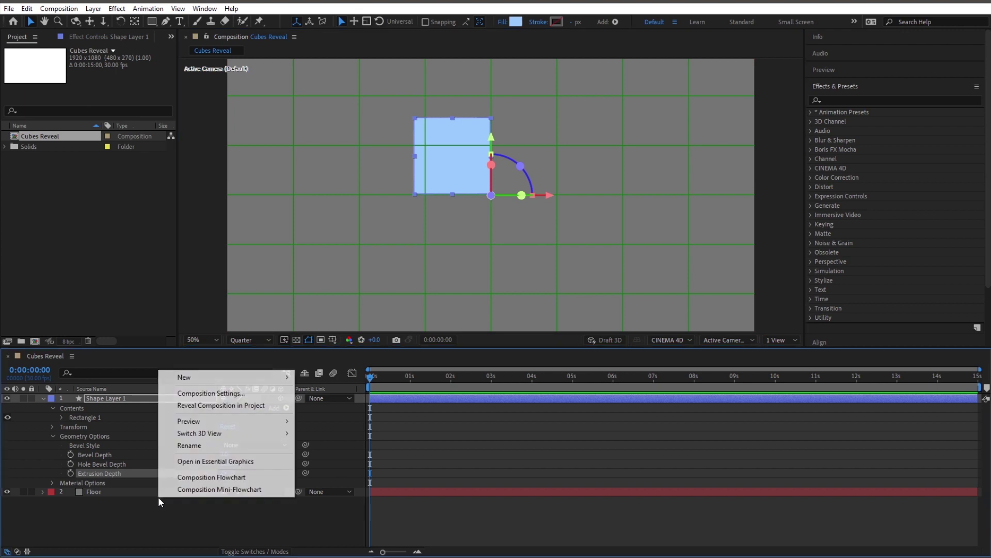
mouse_move(233, 378)
left_click(338, 428)
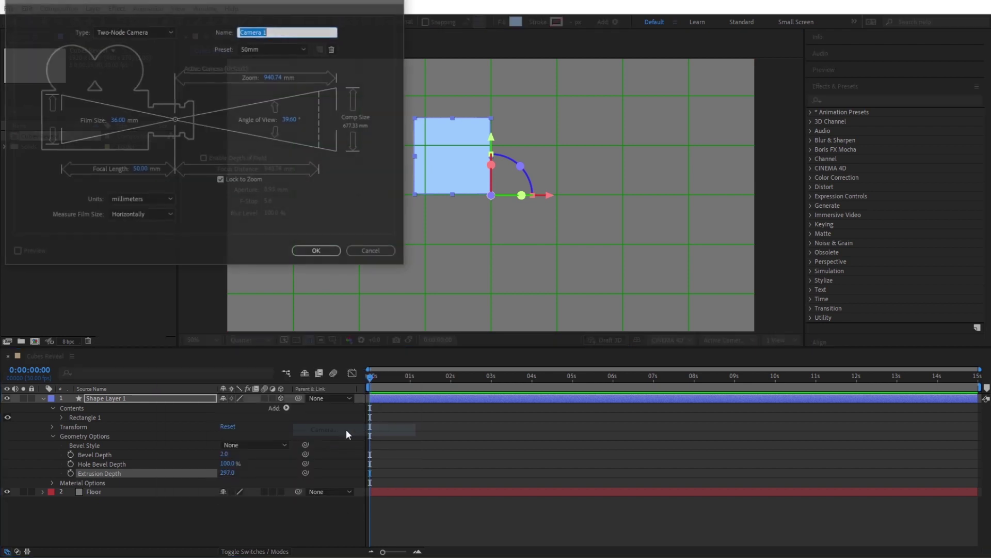
left_click(311, 252)
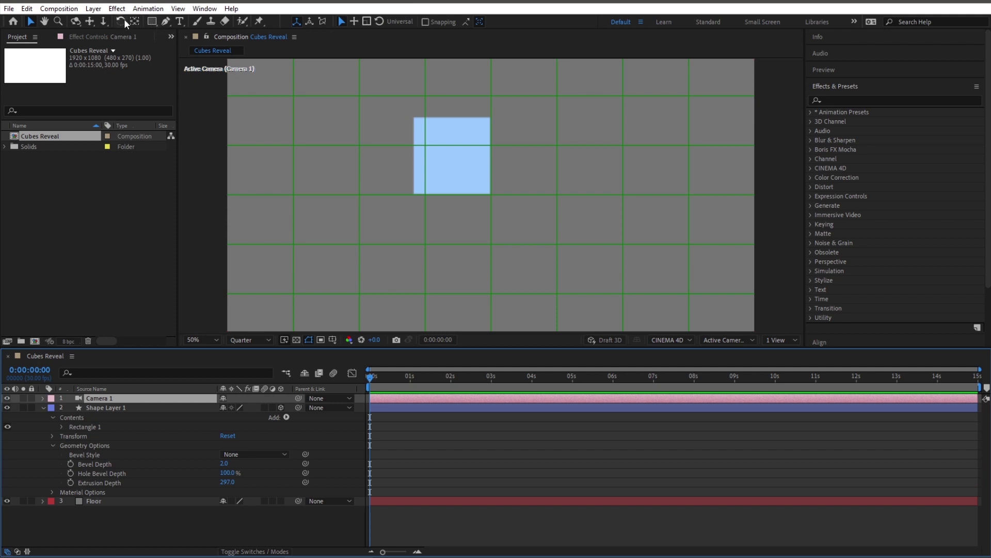
left_click_drag(75, 20, 109, 29)
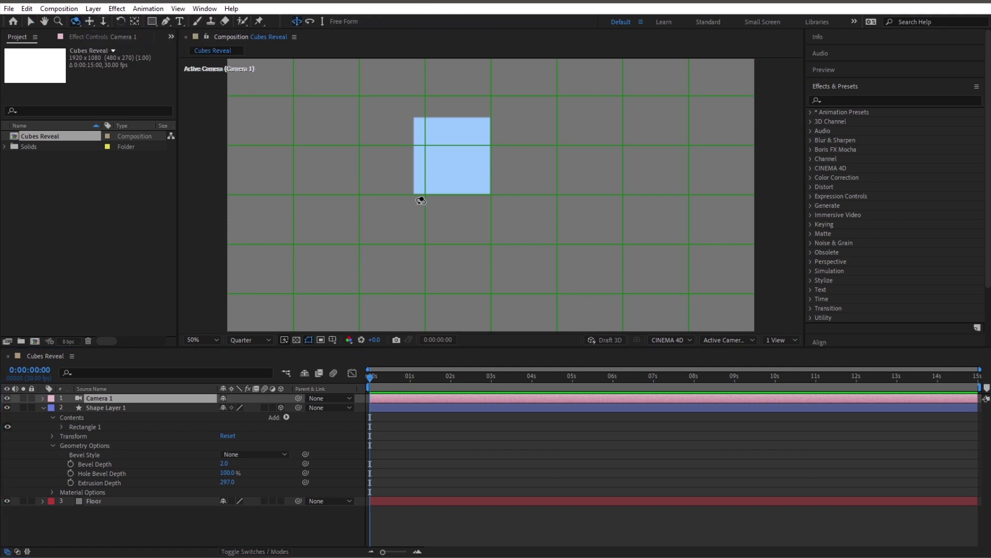
left_click_drag(580, 228, 531, 252)
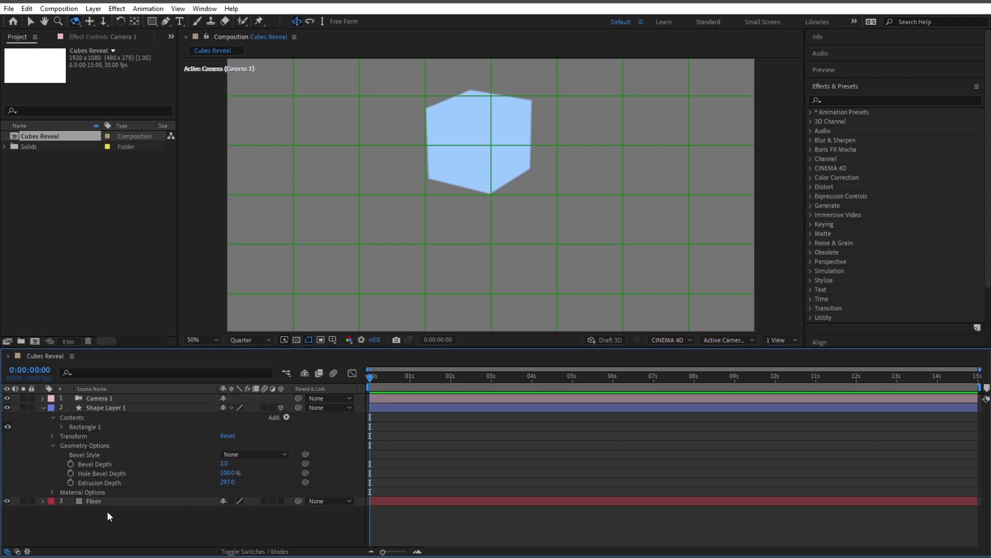
left_click(132, 398)
key("Delete")
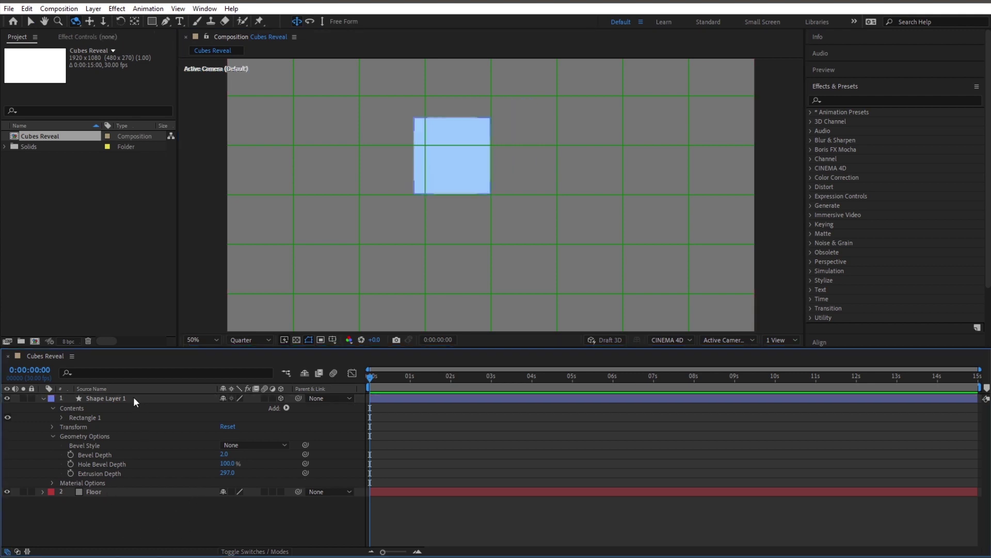
Duplicate the cube layer and move the copy right until it sits directly beside the original.
left_click(114, 401)
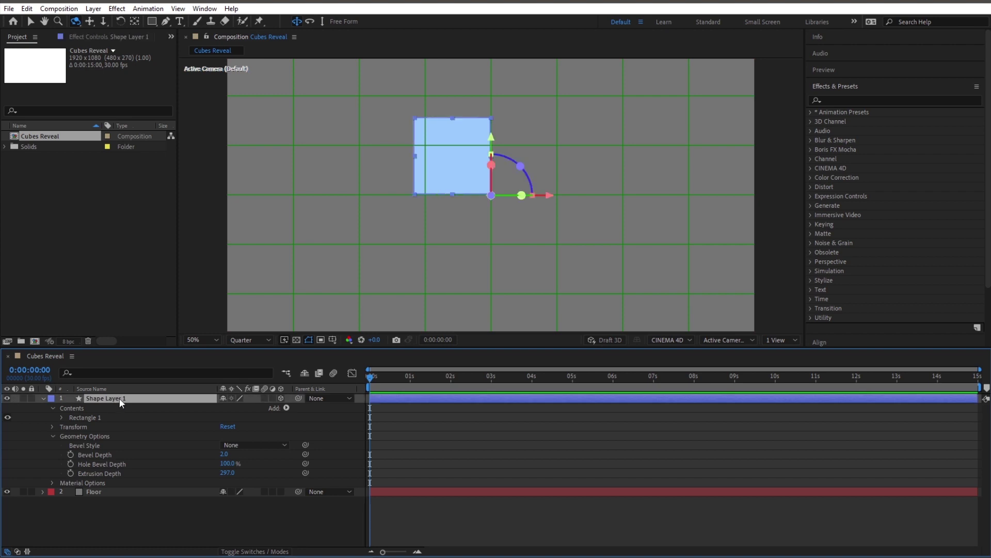
key("ctrl+d")
key("Return")
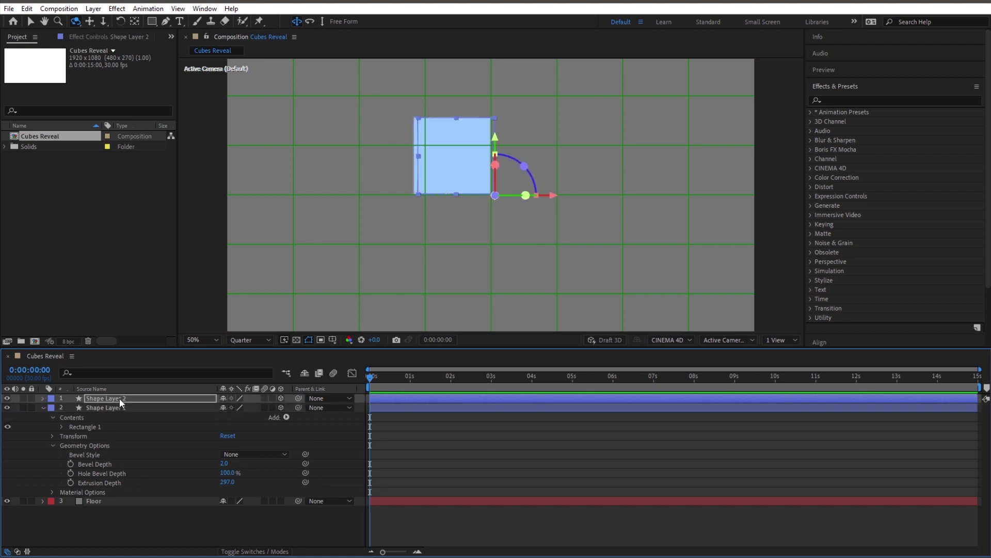
key("Right")
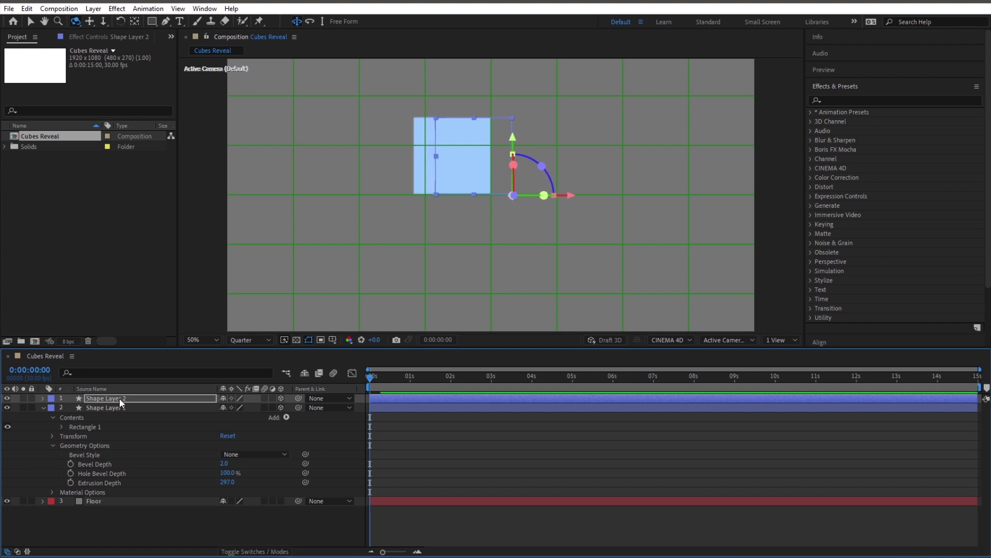
key("Right")
key("Right")
key("Right")
key("Right")
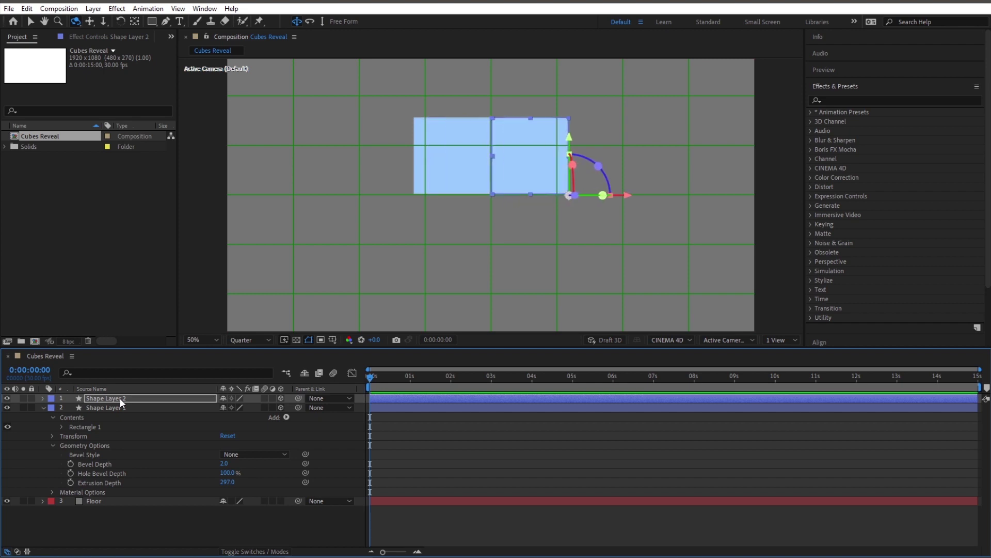
Duplicate the second cube layer and place the copy directly below the first cube, leaving a thin gap.
key("Return")
key("ctrl+d")
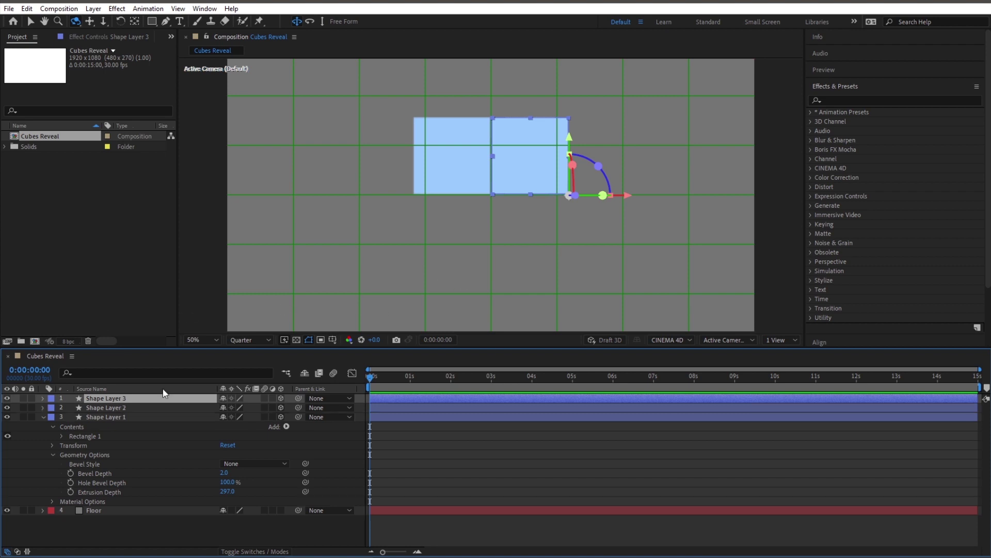
key("v")
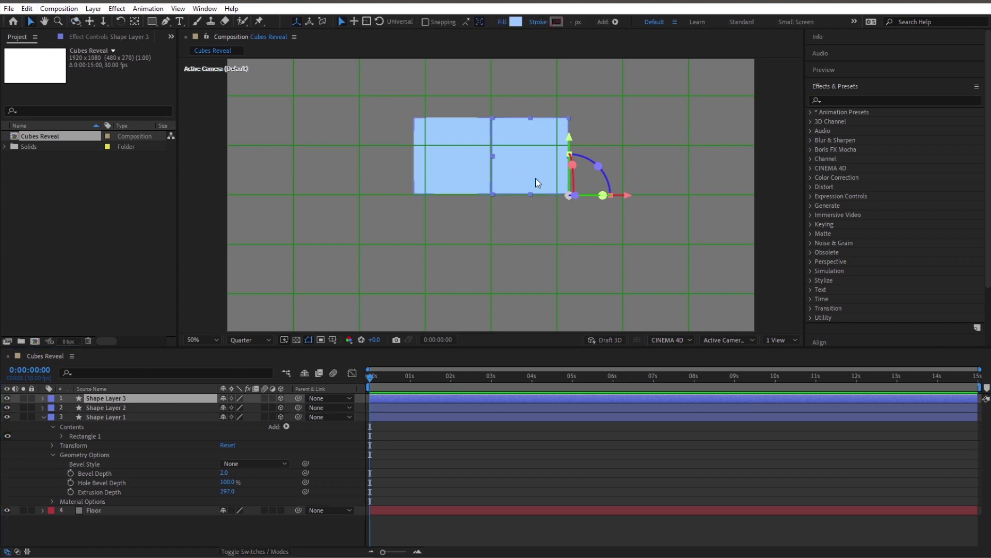
left_click_drag(532, 156, 455, 236)
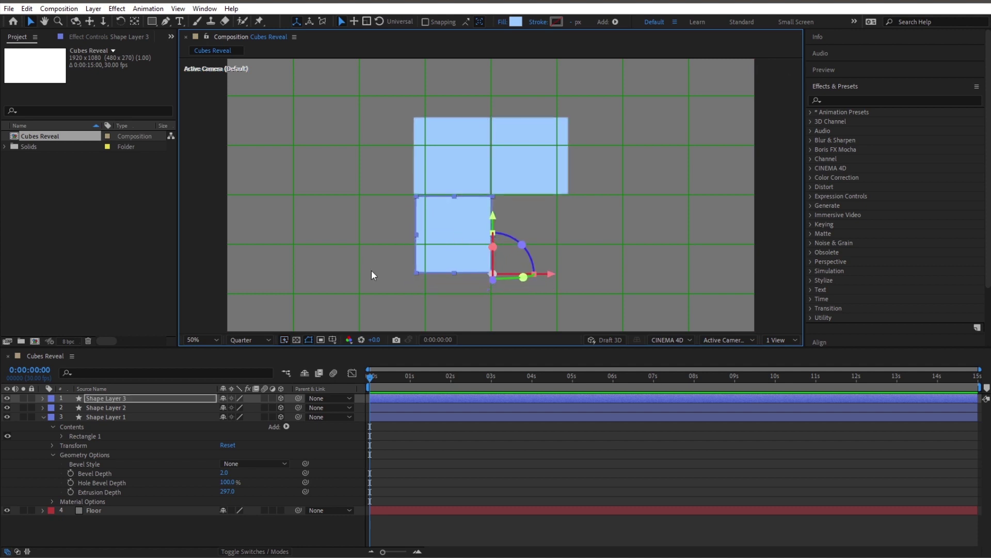
Set the composition preview resolution to Half and clear the layer selection.
left_click(268, 339)
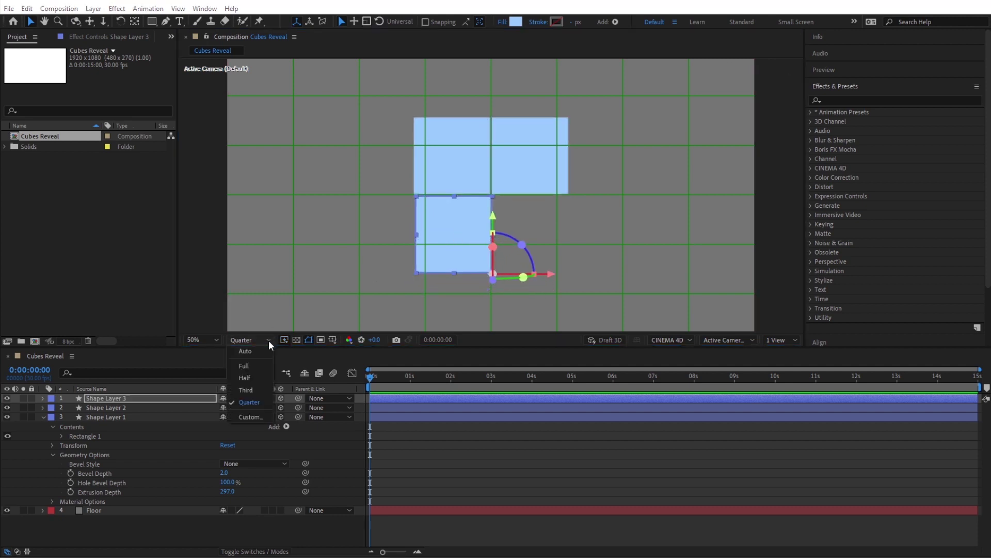
left_click(250, 379)
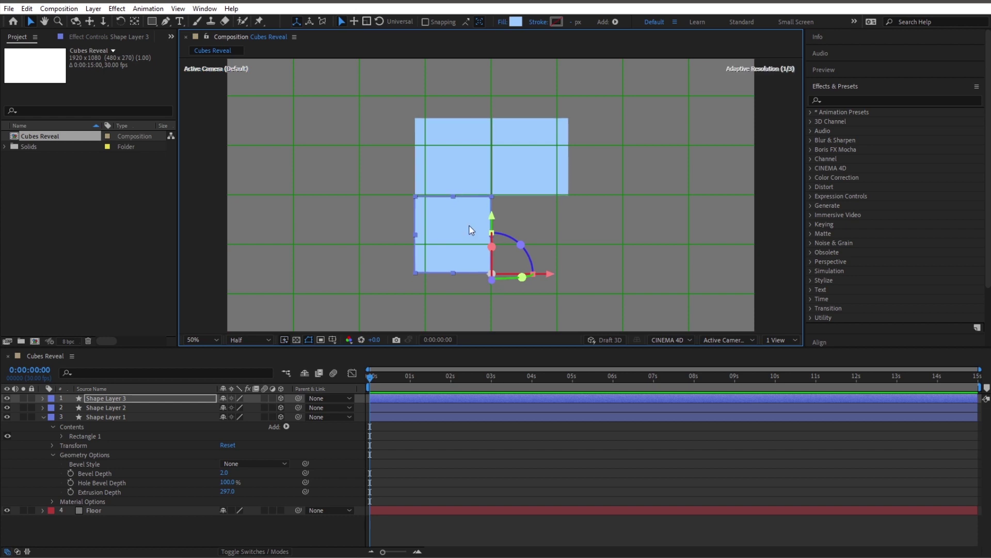
left_click(240, 532)
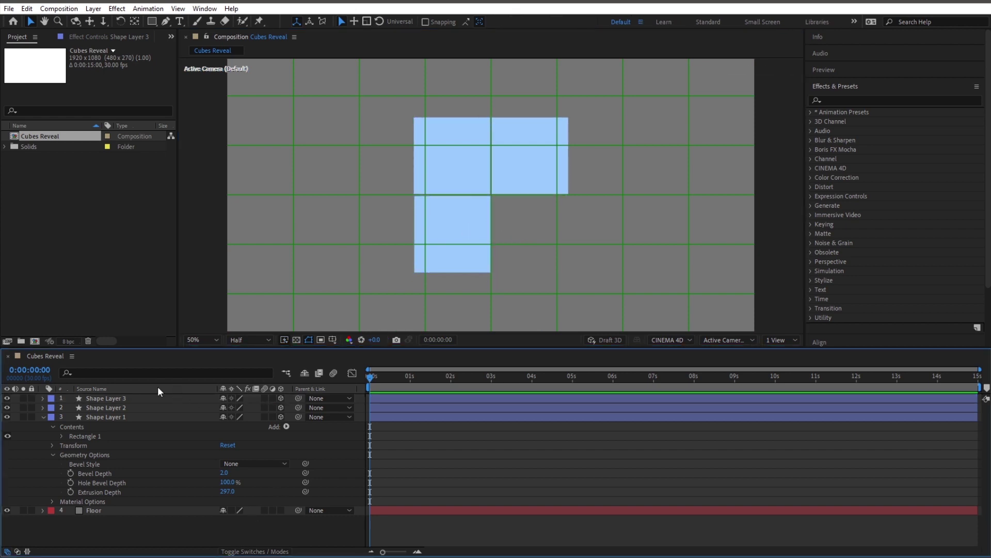
Duplicate the lower-left cube layer, move the copy directly beside it to complete a two-by-two grid, and check each cube layer.
left_click(128, 397)
key("ctrl+d")
left_click_drag(481, 220, 542, 225)
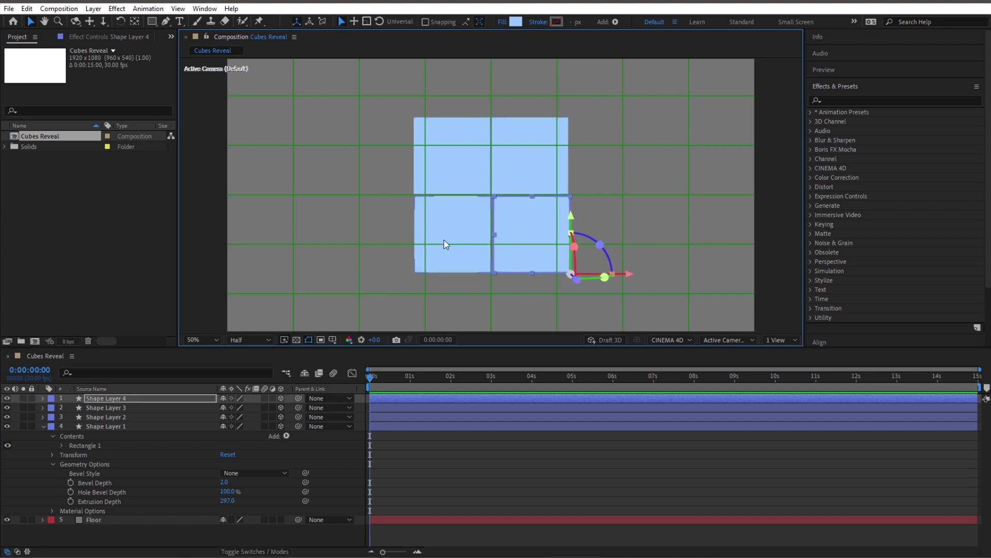
left_click(131, 424)
left_click(130, 416)
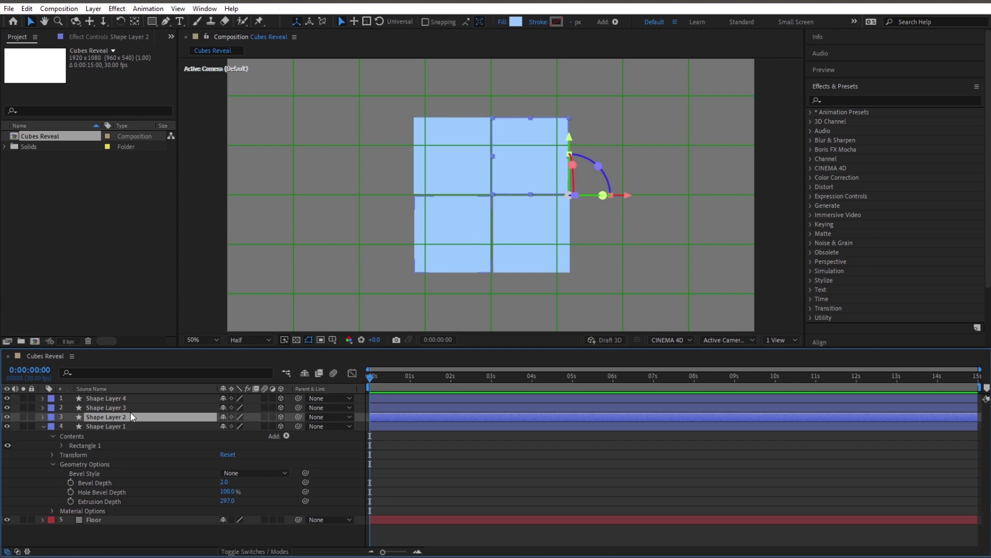
left_click(132, 407)
left_click(134, 399)
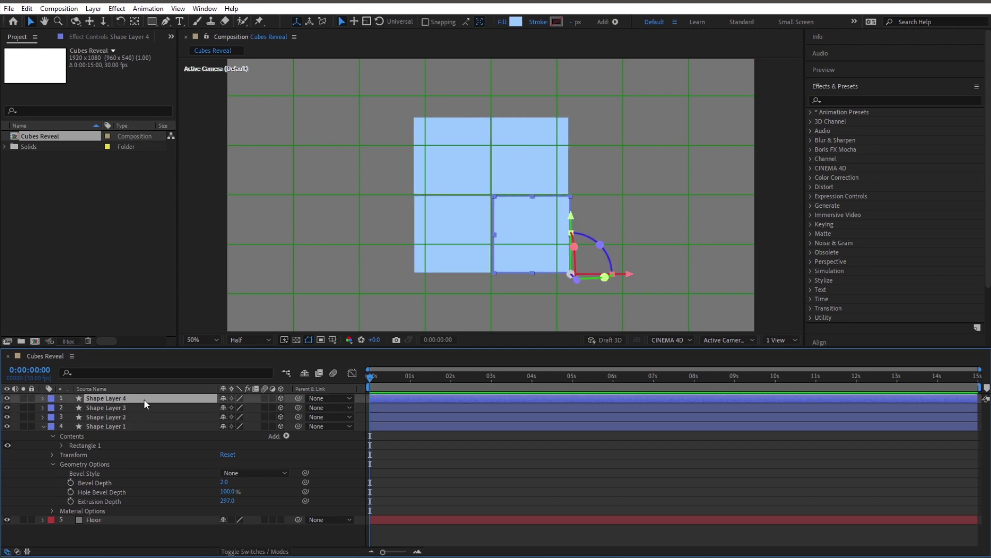
left_click(205, 525)
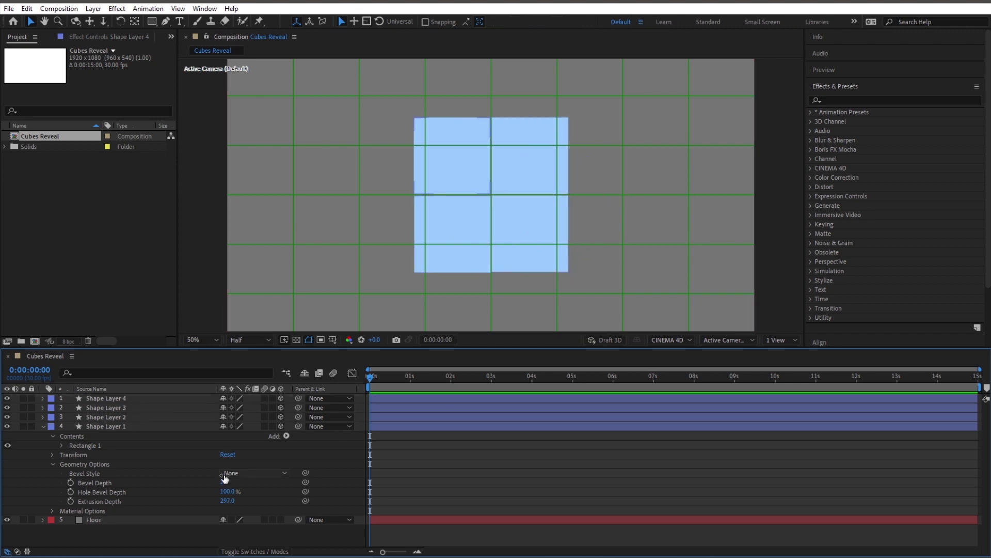
Change the fill colour of all four cube shape layers to white (FFFFFF) and collapse the Shape Layer 1 properties.
left_click(117, 399)
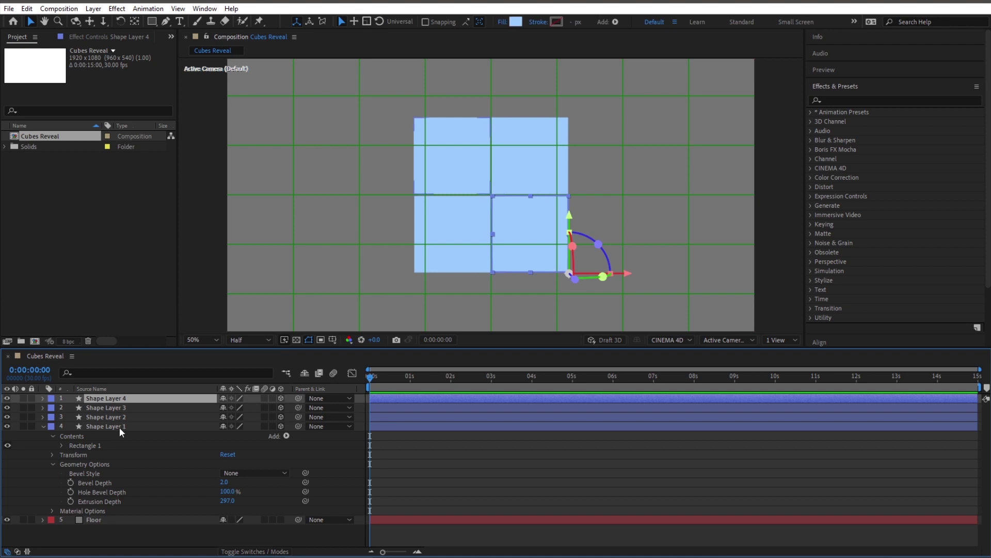
left_click(119, 427, "shift")
left_click(517, 23)
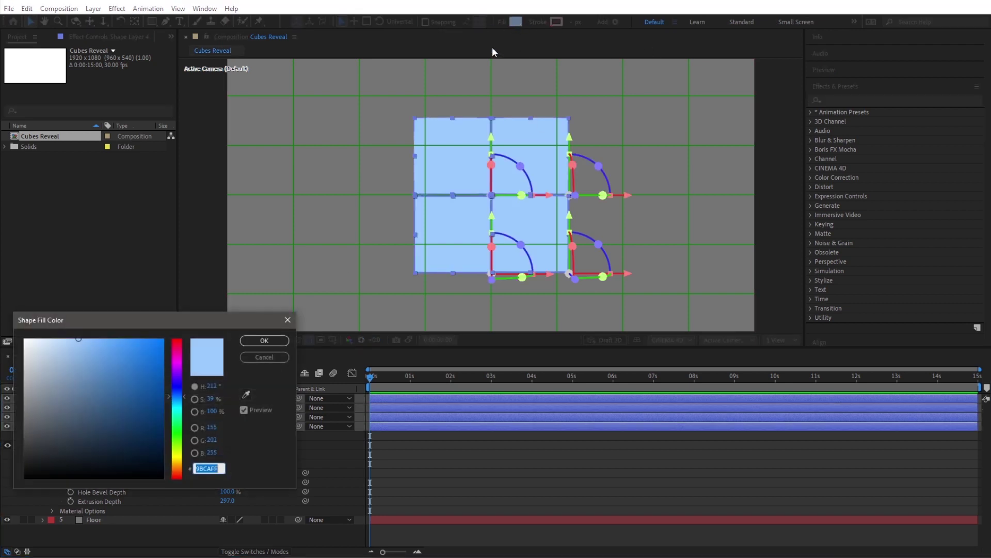
type("ffffff")
key("Return")
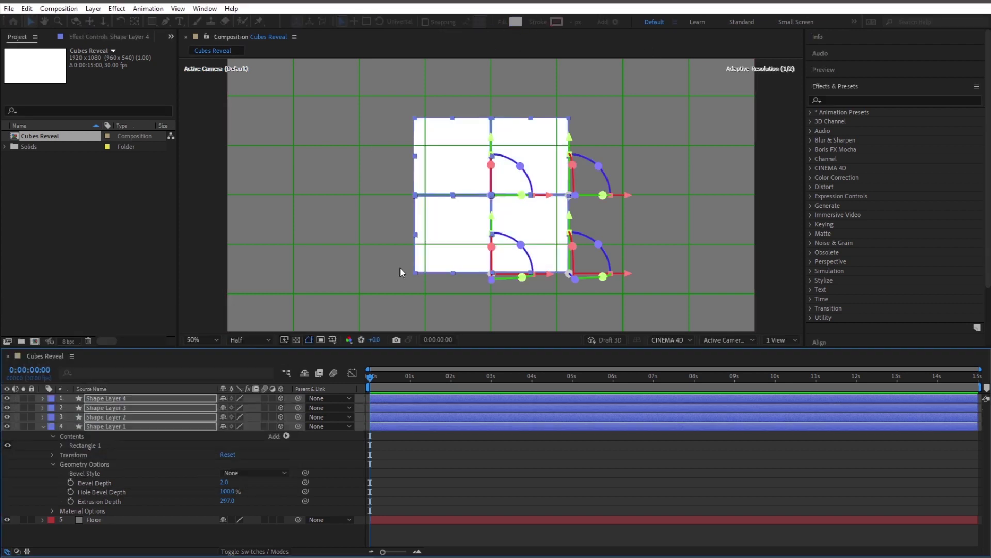
left_click(248, 538)
left_click(43, 427)
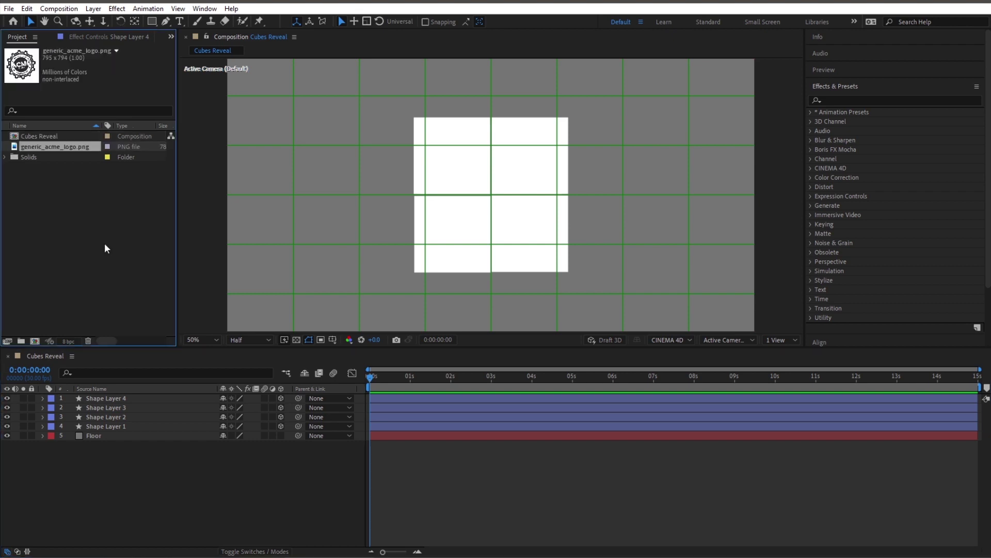
Add generic_acme_logo.png as the topmost layer of the composition and scale it to 76% to fit the cube grid.
left_click_drag(70, 146, 108, 396)
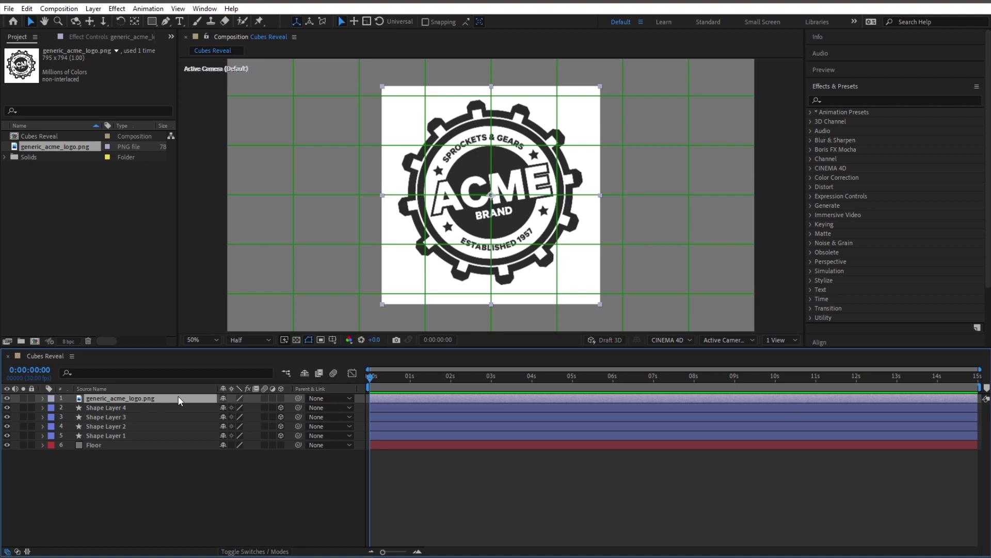
key("s")
mouse_move(257, 408)
left_mouse_down()
mouse_move(239, 415)
mouse_move(250, 414)
left_mouse_up()
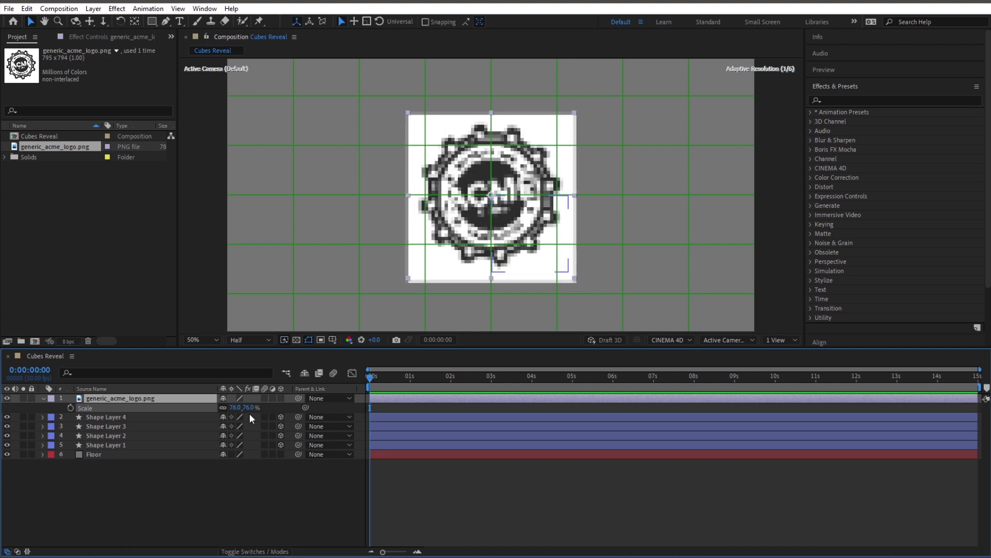
Set the logo layer's opacity to 50% so the cube edges can be seen through it.
key("t")
left_click(227, 407)
type("50")
key("Return")
left_click(303, 483)
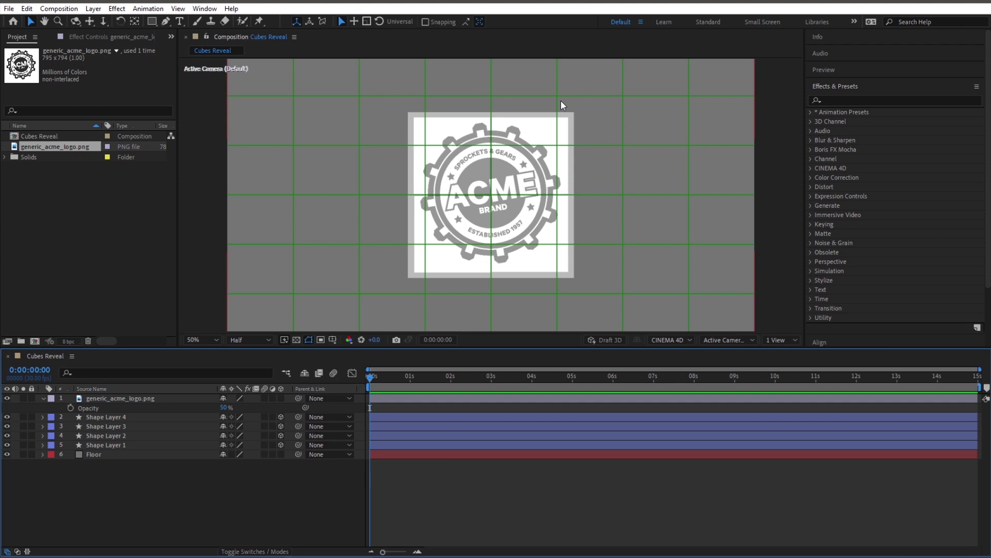
Pre-compose the logo layer as LOGO PLACEHOLDER, moving all attributes into the new composition.
right_click(131, 401)
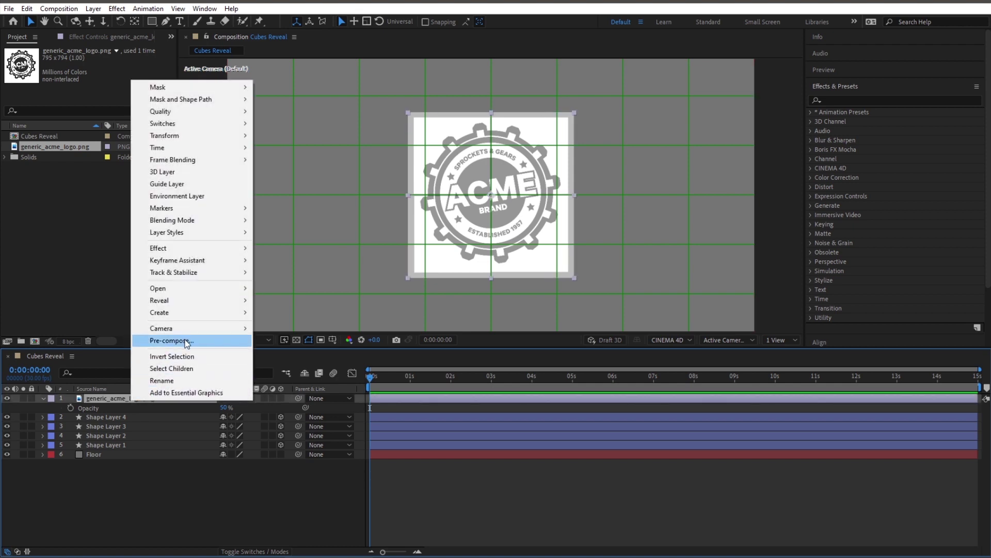
left_click(184, 340)
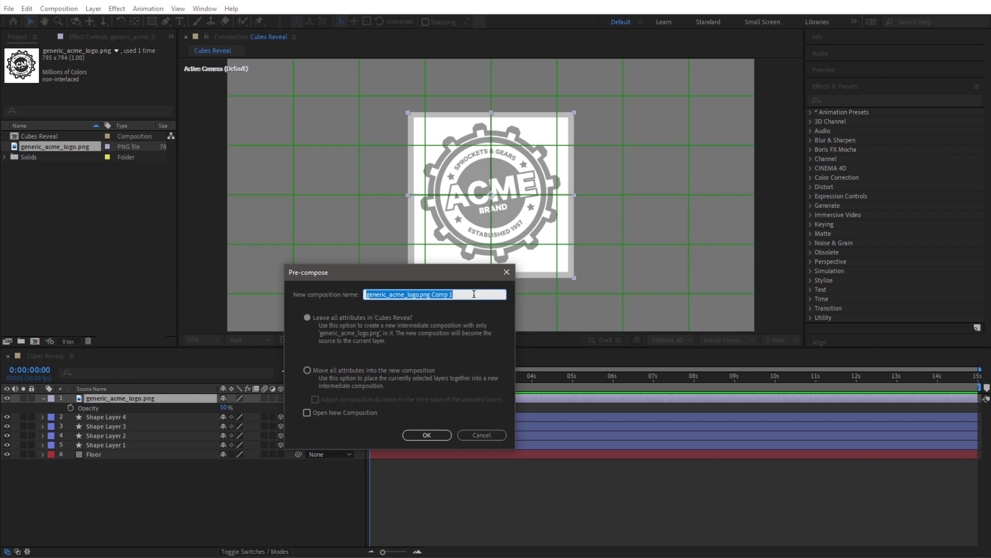
left_click(307, 371)
left_click_drag(459, 295, 330, 306)
key("BackSpace")
type("ACME Logo Precomp")
left_click(447, 435)
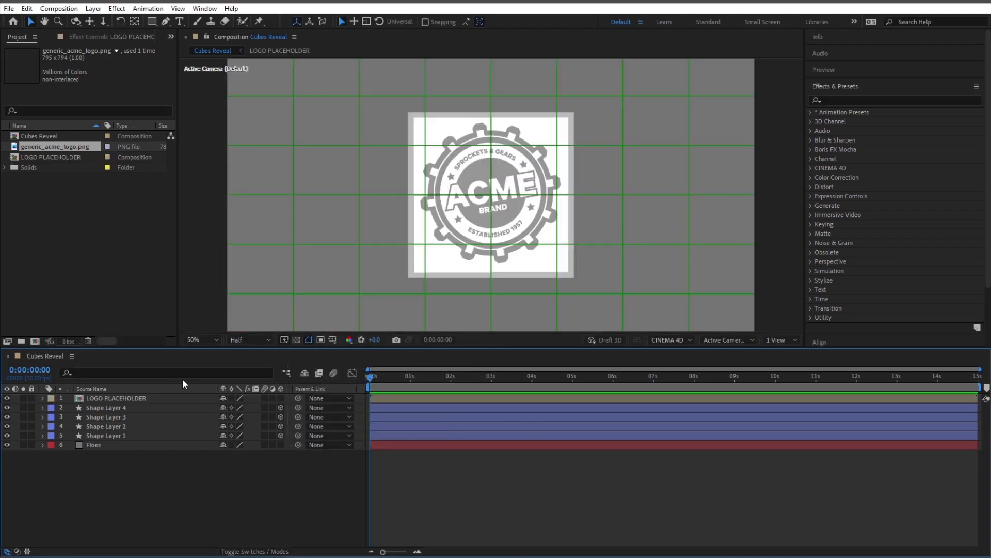
Draw a rectangular mask on the LOGO PLACEHOLDER layer that matches the upper-left cube's face.
left_click(132, 398)
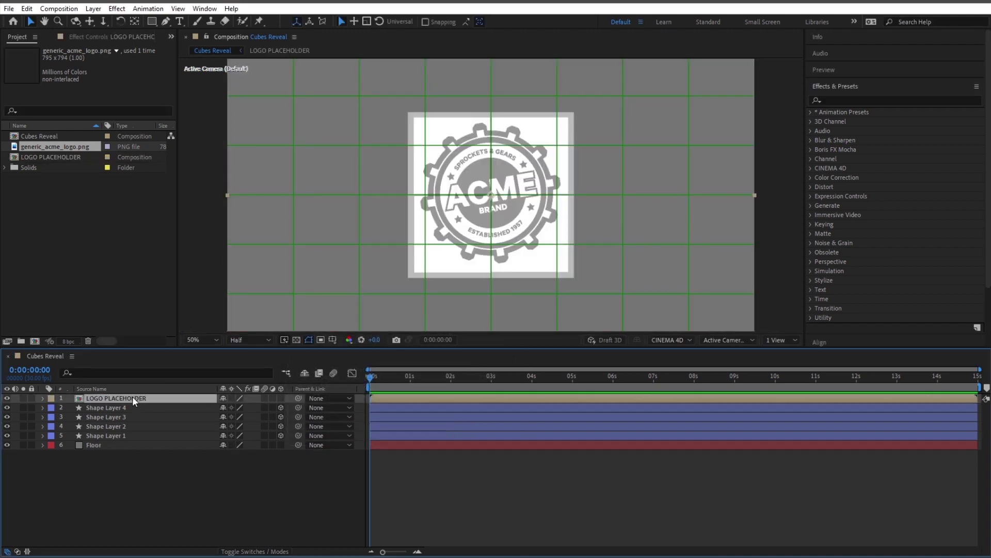
left_click(151, 21)
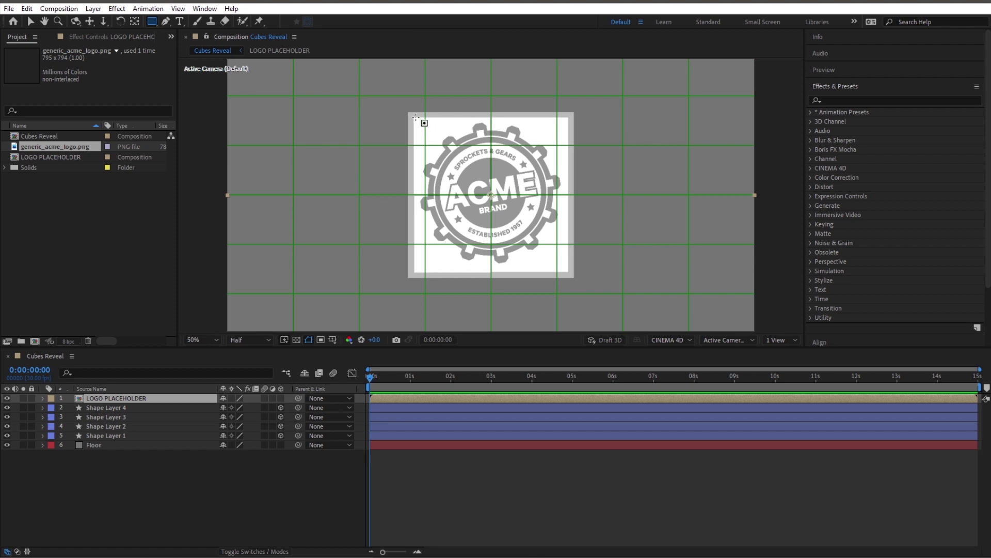
left_click_drag(415, 117, 491, 194)
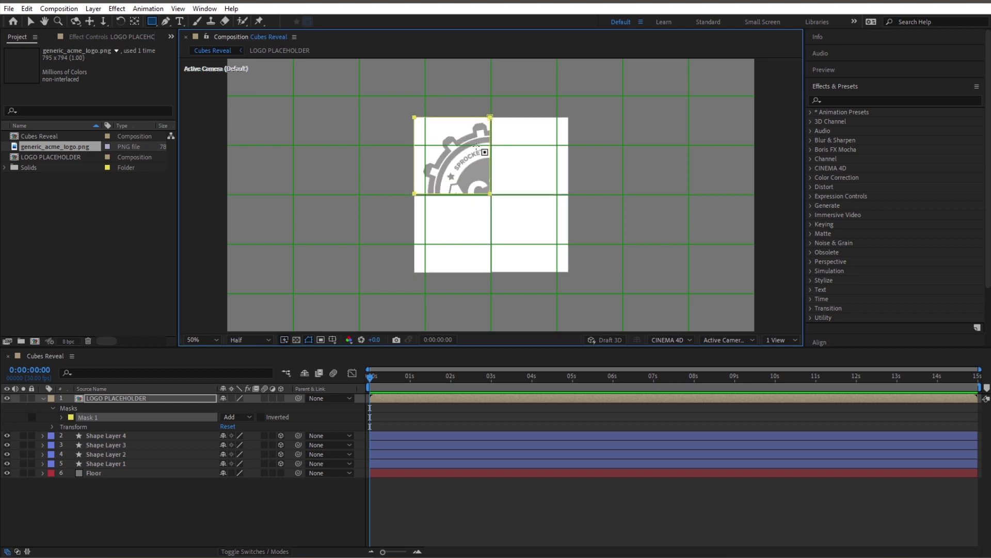
left_click(211, 491)
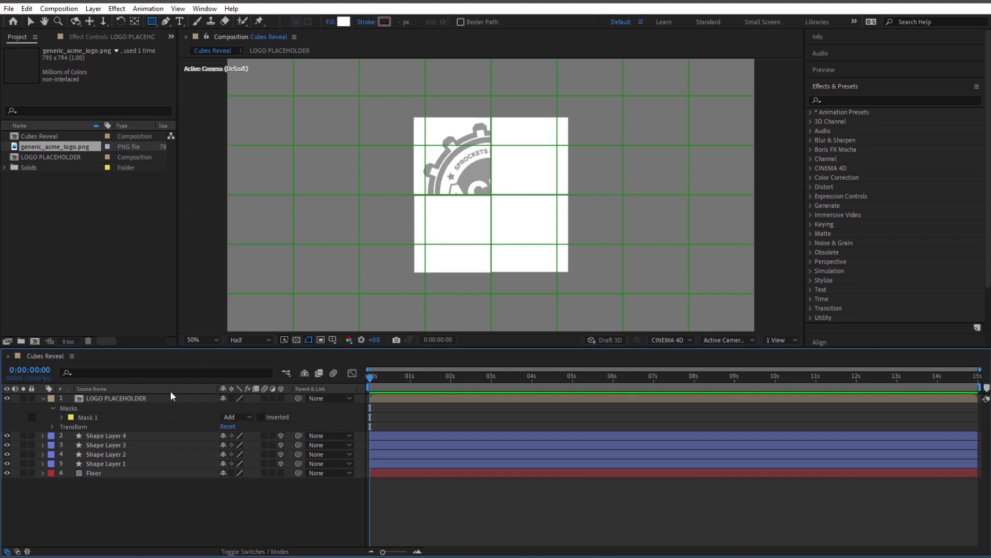
Duplicate the masked LOGO PLACEHOLDER layer and shift the copy's mask path right until it covers the upper-right cube.
left_click(150, 398)
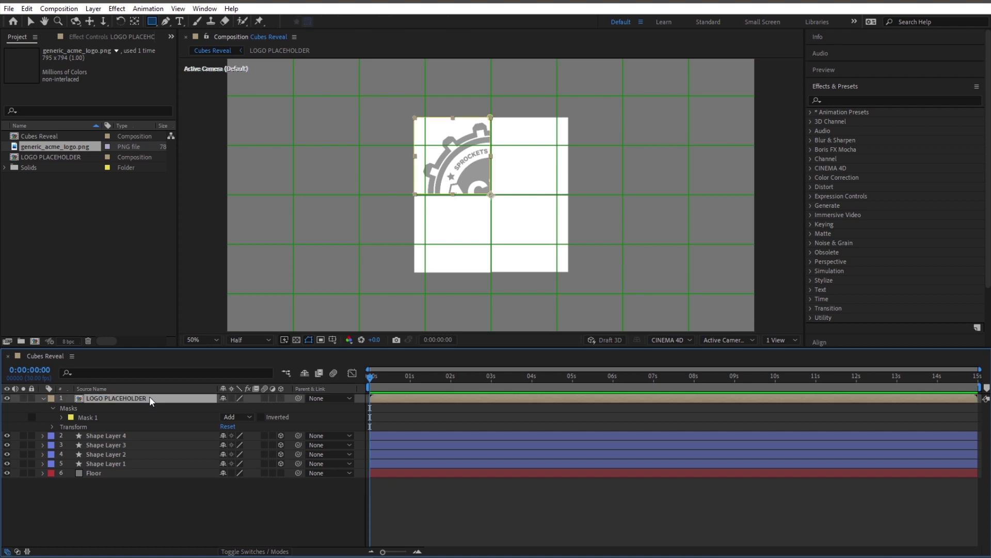
key("ctrl+d")
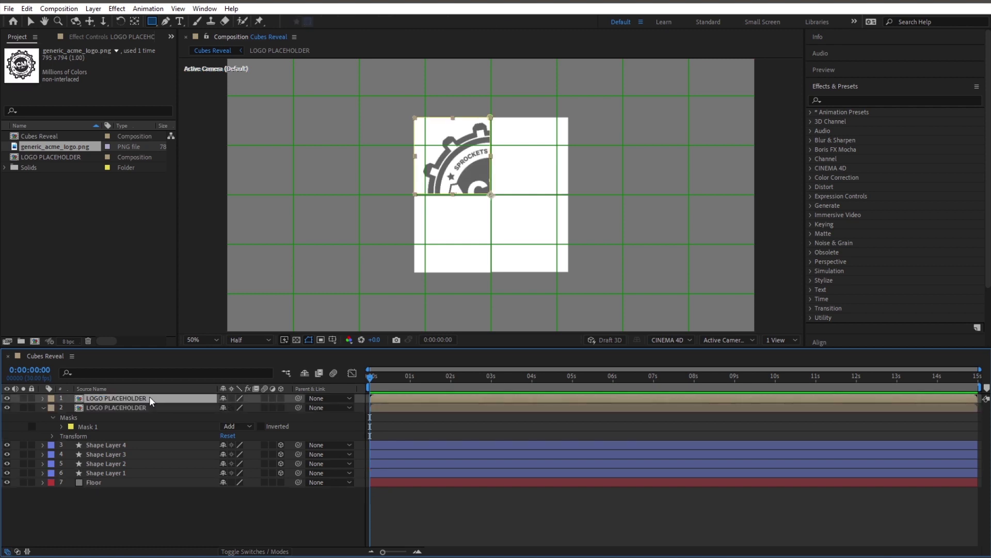
key("m")
left_click(98, 408)
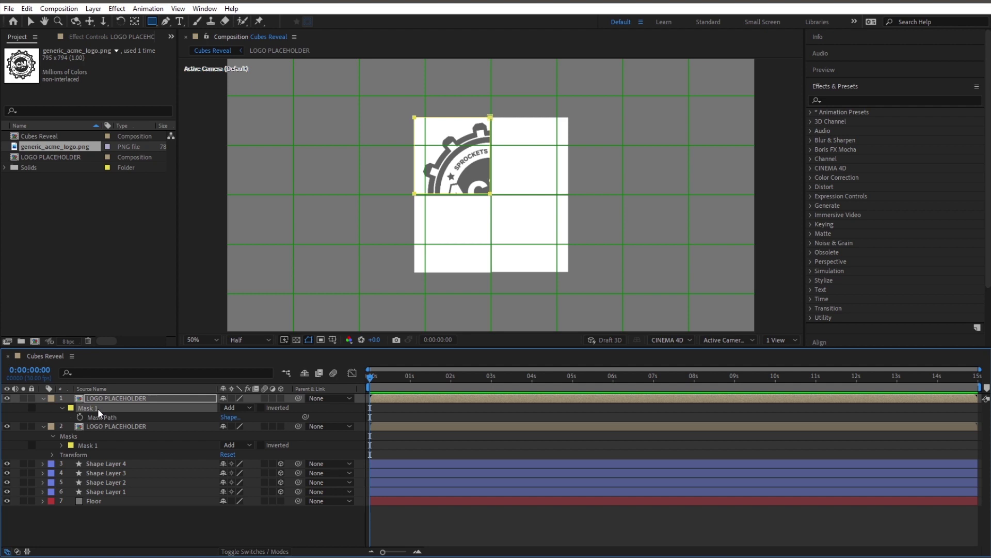
left_click(106, 418)
key("shift+Right")
key("shift+Right")
key("shift+Right")
key("shift+Right")
key("shift+Right")
key("shift+Right")
key("shift+Right")
key("shift+Right")
key("shift+Right")
key("shift+Right")
key("shift+Right")
key("shift+Right")
key("shift+Right")
key("shift+Right")
key("shift+Right")
key("shift+Right")
key("shift+Right")
key("shift+Right")
key("shift+Right")
key("shift+Right")
key("shift+Right")
key("shift+Right")
key("shift+Right")
key("shift+Right")
key("shift+Right")
key("shift+Right")
key("shift+Right")
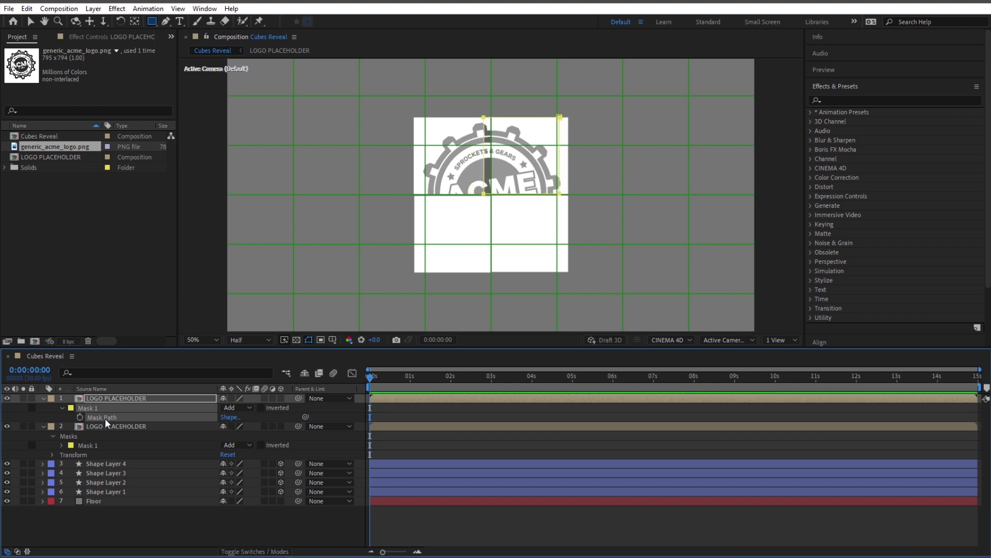
key("shift+Right")
key("shift+Right")
key("shift+Right")
key("shift+Right")
left_click(170, 533)
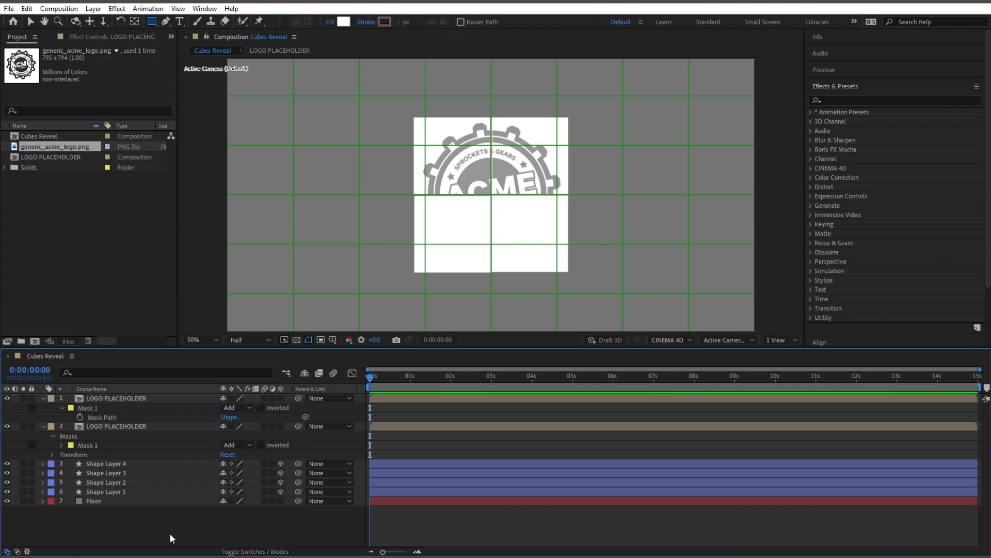
Duplicate the upper-right LOGO PLACEHOLDER layer and shift the copy's mask path down until it covers the lower-right cube.
left_click(129, 398)
key("ctrl+d")
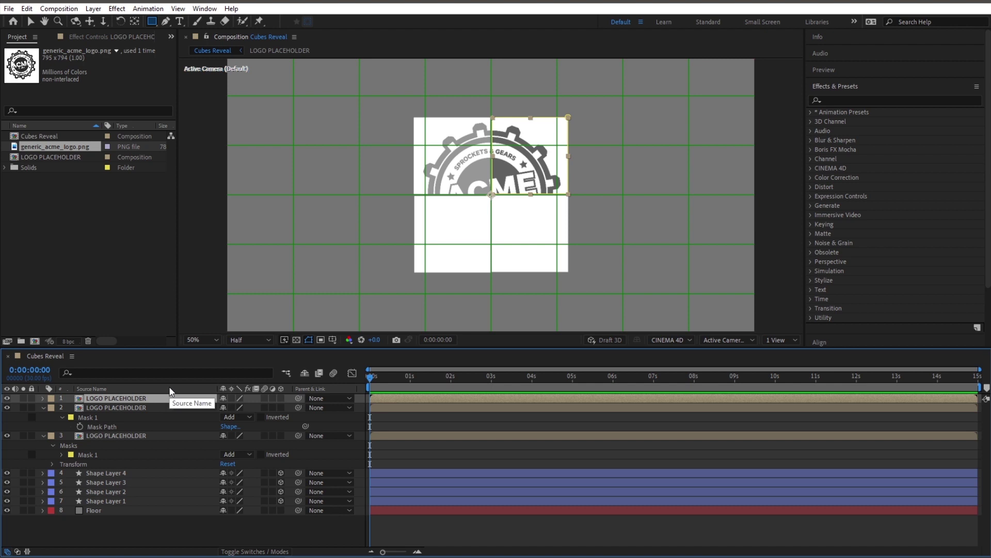
key("m")
left_click(113, 416)
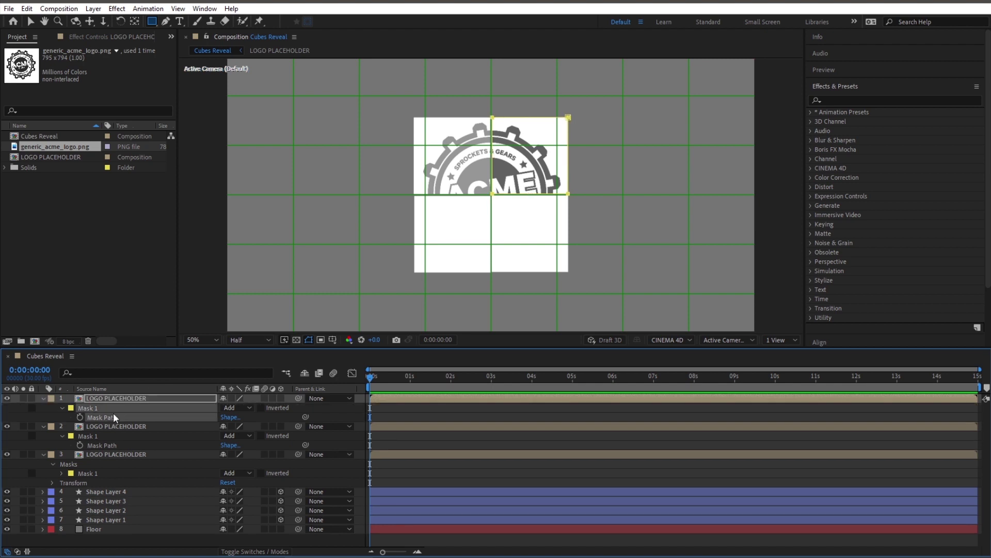
key("Down")
key("Down")
key("Down")
key("Down")
key("Down")
key("Down")
key("Down")
key("Down")
key("Down")
key("Down")
key("Down")
key("Down")
key("Down")
key("Down")
key("Down")
key("Down")
key("Down")
key("Down")
key("Down")
key("Down")
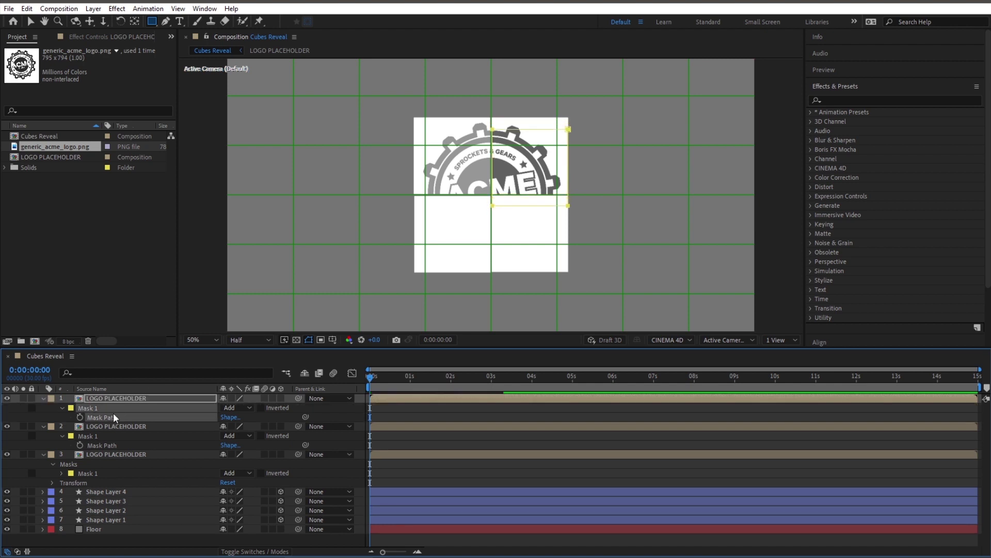
key("Down")
key("Down")
key("Down")
key("Down")
key("Down")
key("Down")
key("Down")
key("Down")
key("Down")
key("Down")
key("Down")
key("Down")
key("Down")
key("Down")
key("Down")
key("Down")
key("Down")
key("Down")
key("Down")
key("Down")
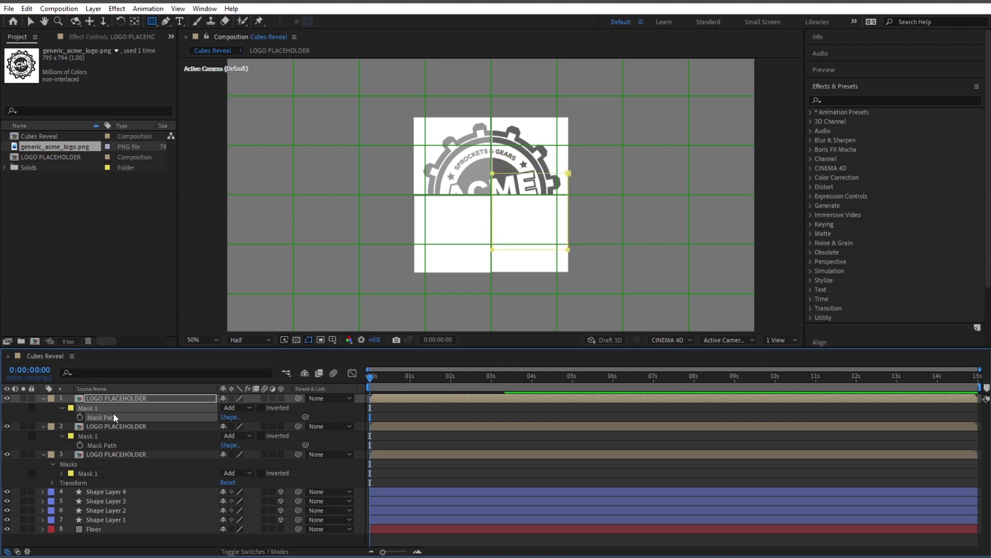
key("Down")
key("Down")
key("Down")
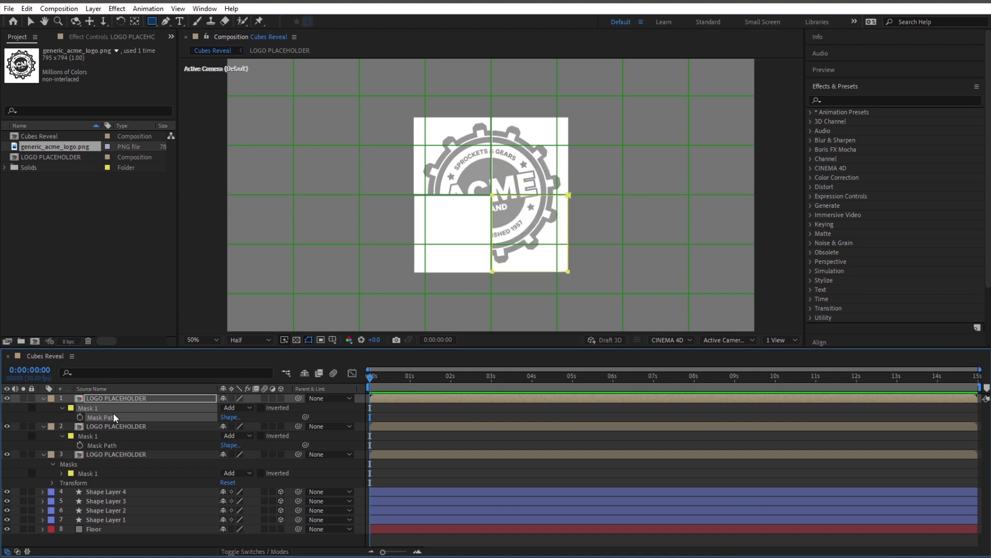
Shift the lower-right LOGO PLACEHOLDER copy's mask path left until it covers the lower-left cube.
key("Left")
key("Left")
key("Left")
key("Left")
key("Left")
key("Left")
key("Left")
key("Left")
key("Left")
key("Left")
key("Left")
key("Left")
key("Left")
key("Left")
key("Left")
key("Left")
key("Left")
key("Left")
key("Left")
key("Left")
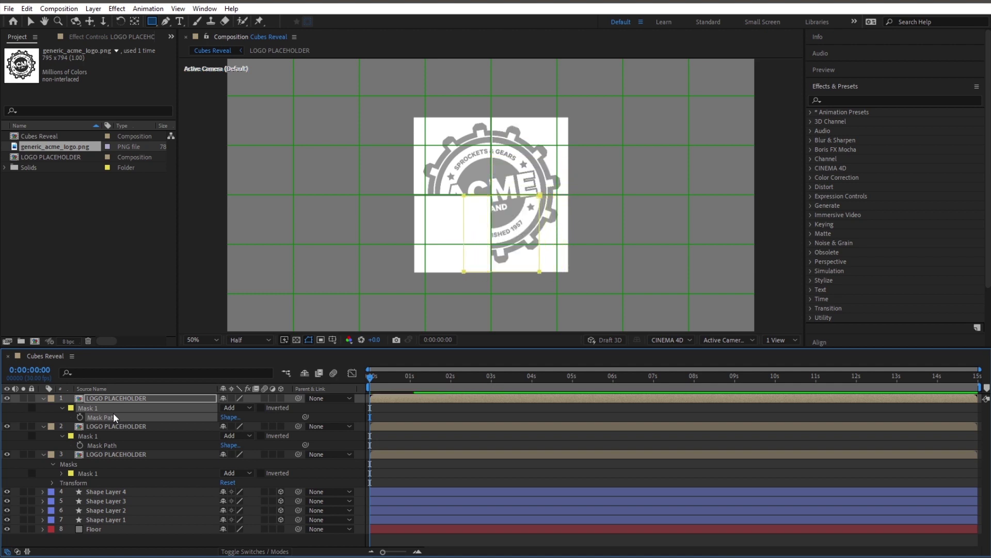
key("Left")
key("Left")
key("Left")
key("Left")
key("Left")
key("Left")
key("Left")
key("Left")
key("Left")
key("Left")
key("Left")
key("Left")
key("Left")
key("Left")
key("Left")
key("Left")
key("Left")
key("Left")
key("Left")
key("Left")
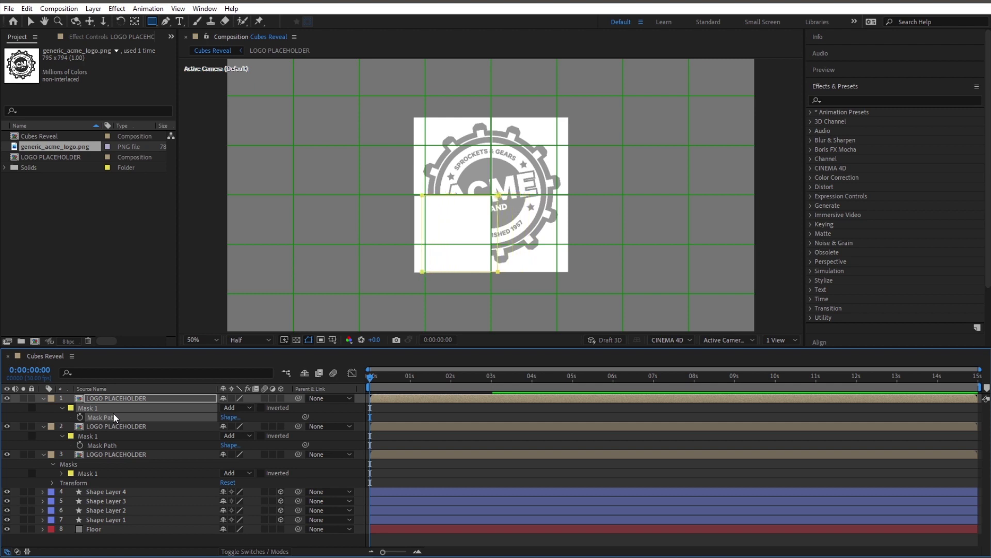
key("Left")
key("Left")
key("Left")
key("Left")
key("Down")
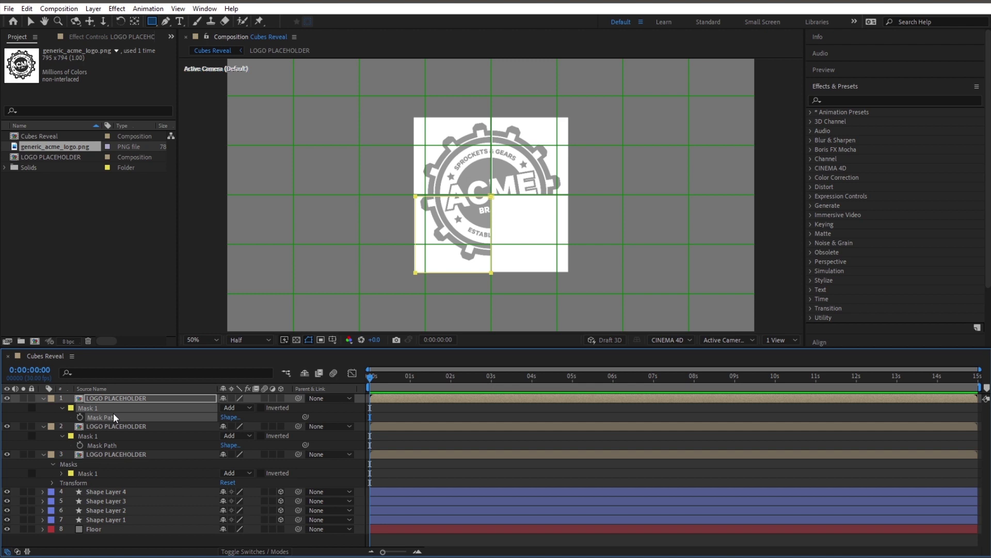
Duplicate the lower-left LOGO PLACEHOLDER layer, reveal the copy's mask and select its mask path.
left_click(128, 398)
key("ctrl+d")
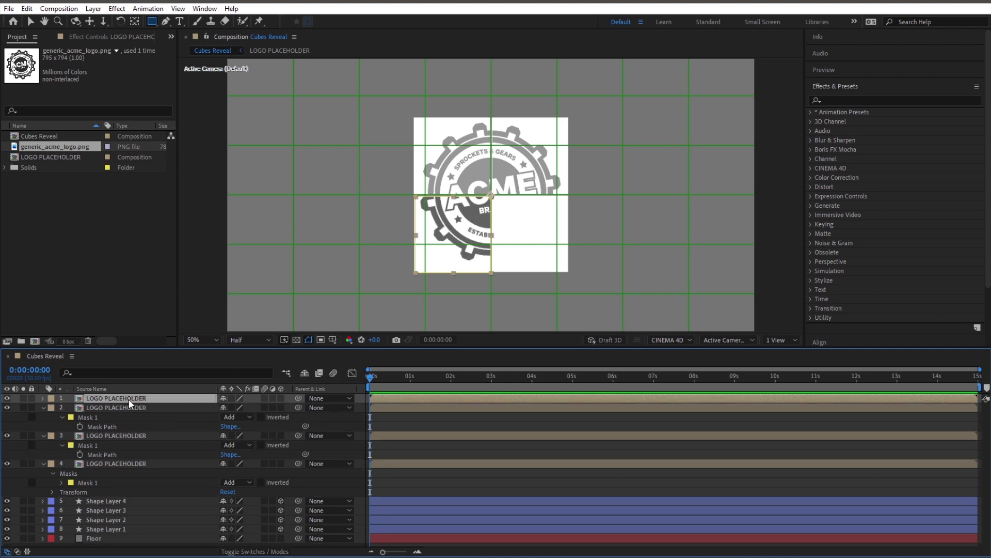
key("m")
left_click(103, 417)
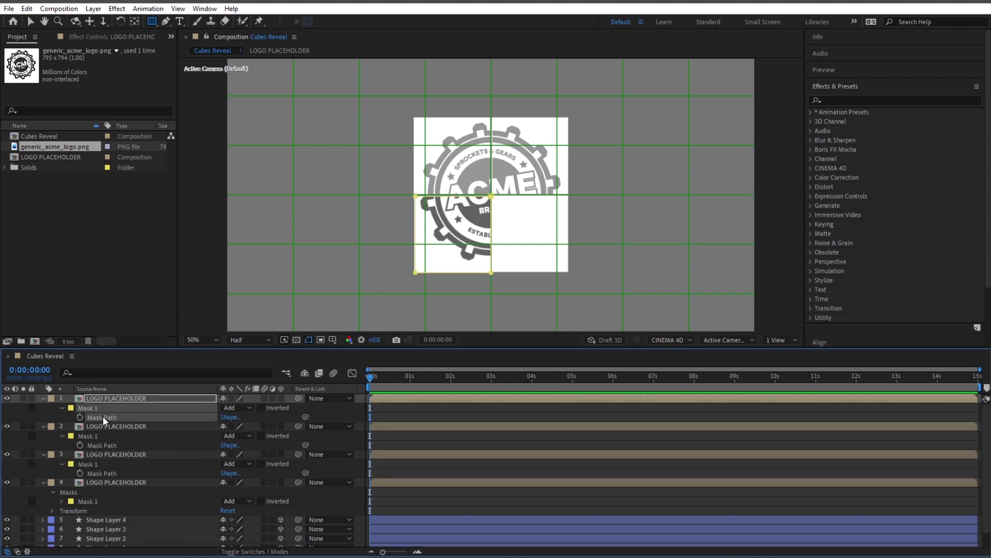
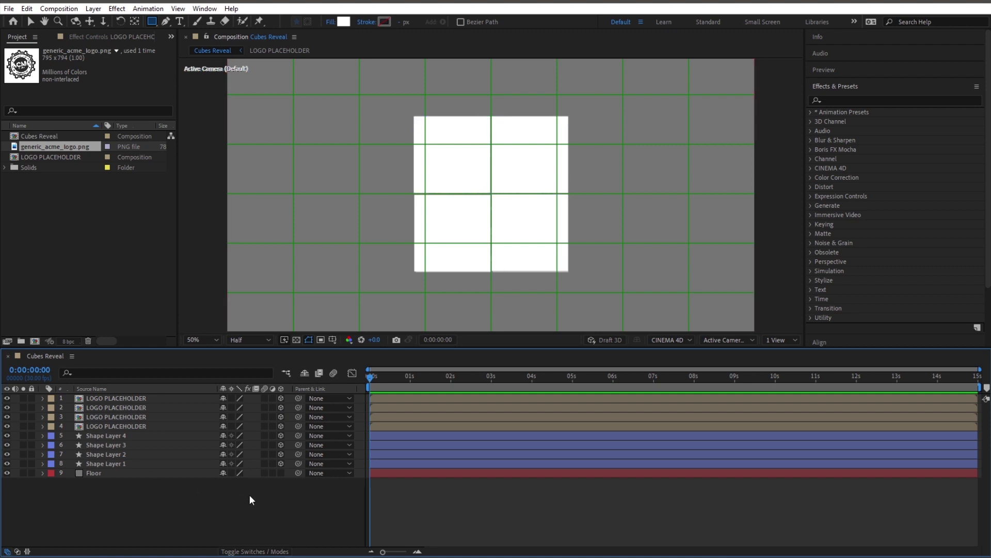
Make the Floor layer 3D and switch the composition view to Left.
left_click(281, 472)
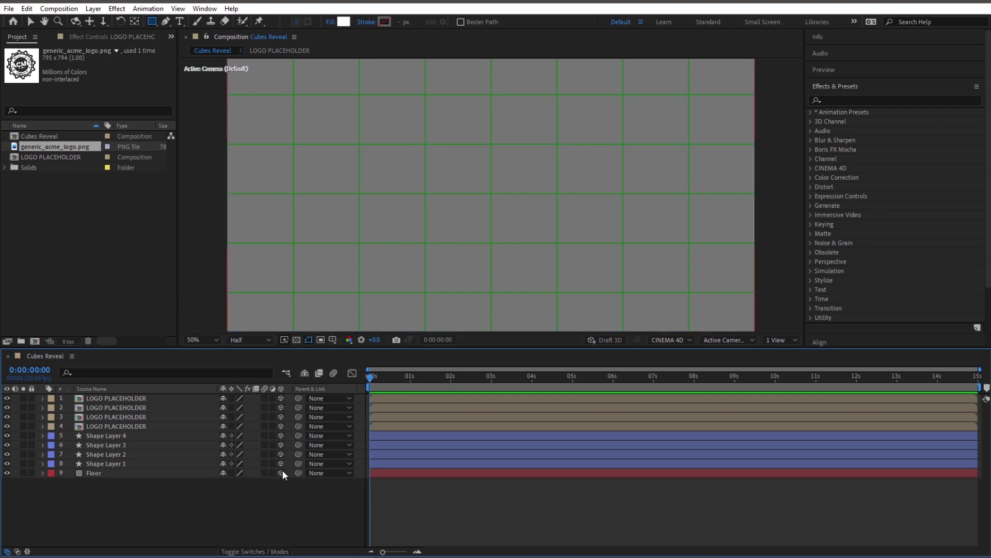
left_click(738, 340)
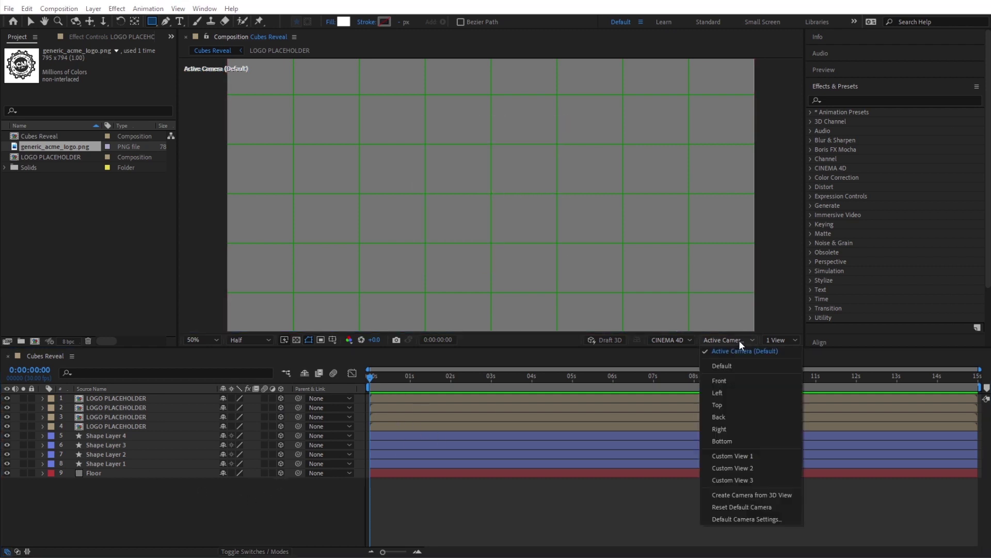
left_click(727, 393)
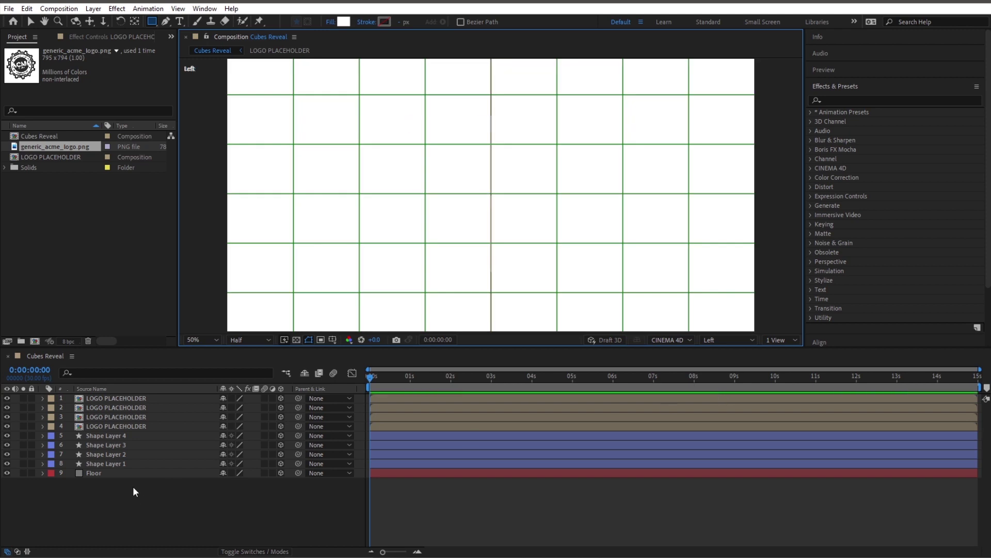
Examine the side outlines of the extruded shape layers one by one in the Left view.
left_click(133, 435)
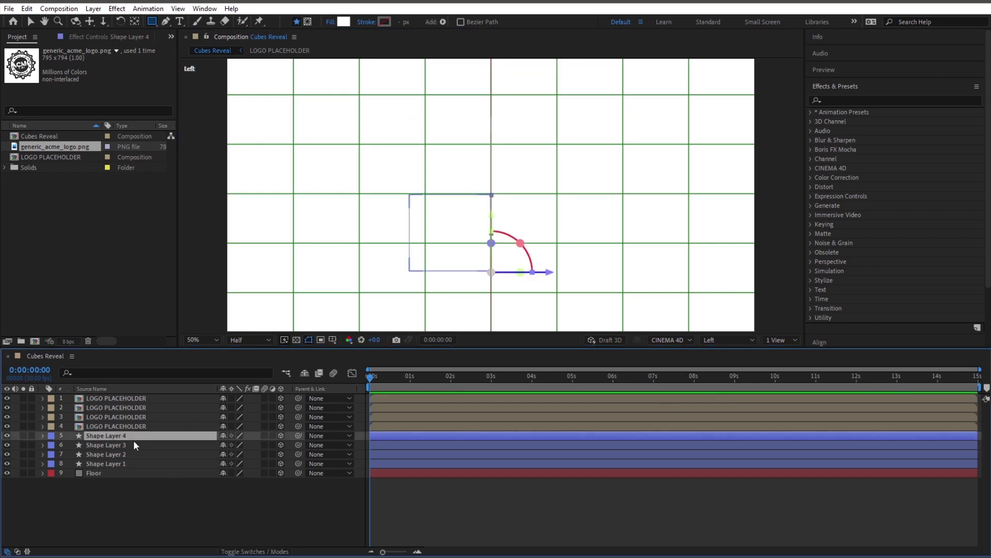
left_click(132, 445)
left_click(132, 453)
left_click(132, 459)
left_click(132, 451)
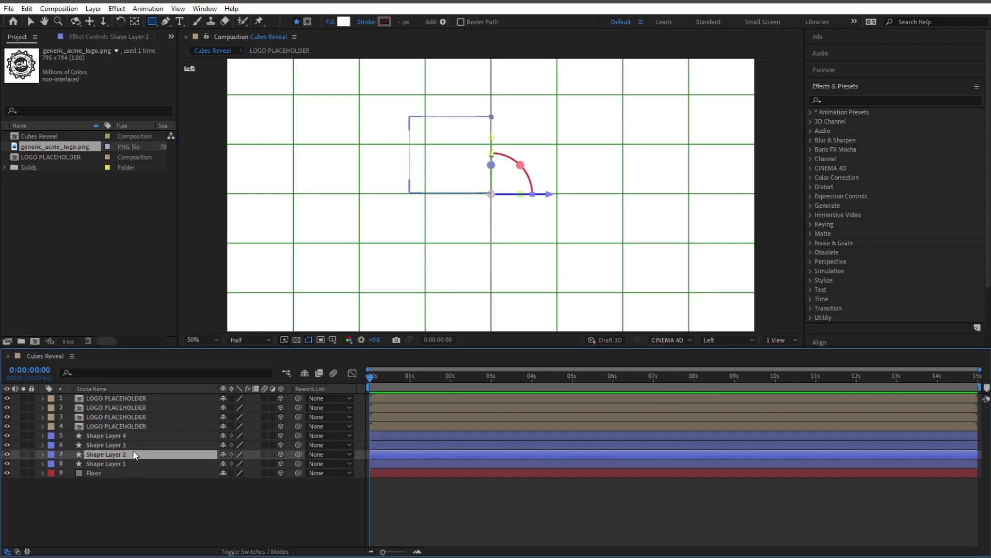
left_click(133, 442)
left_click(135, 437)
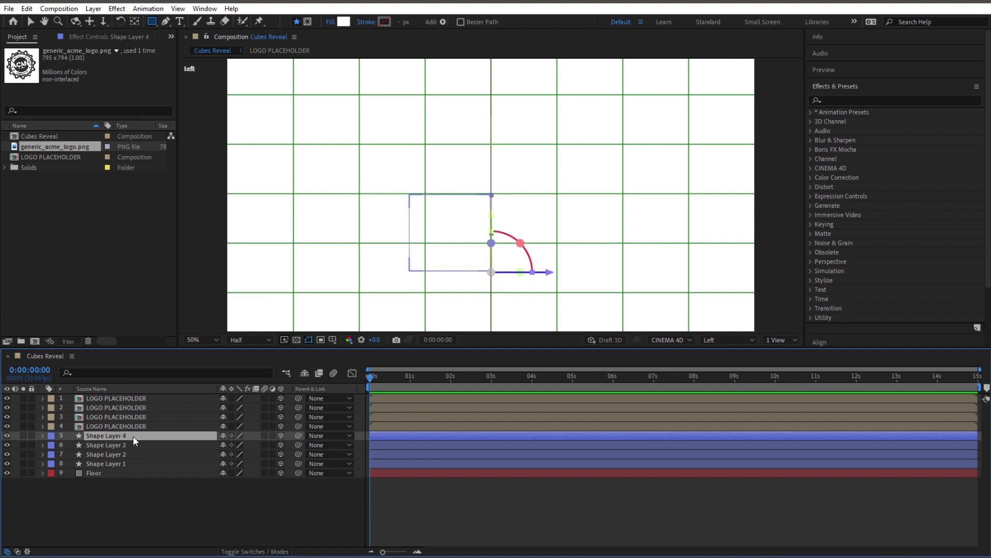
Change the Cubes Reveal composition's background color to medium cyan.
right_click(45, 137)
left_click(117, 147)
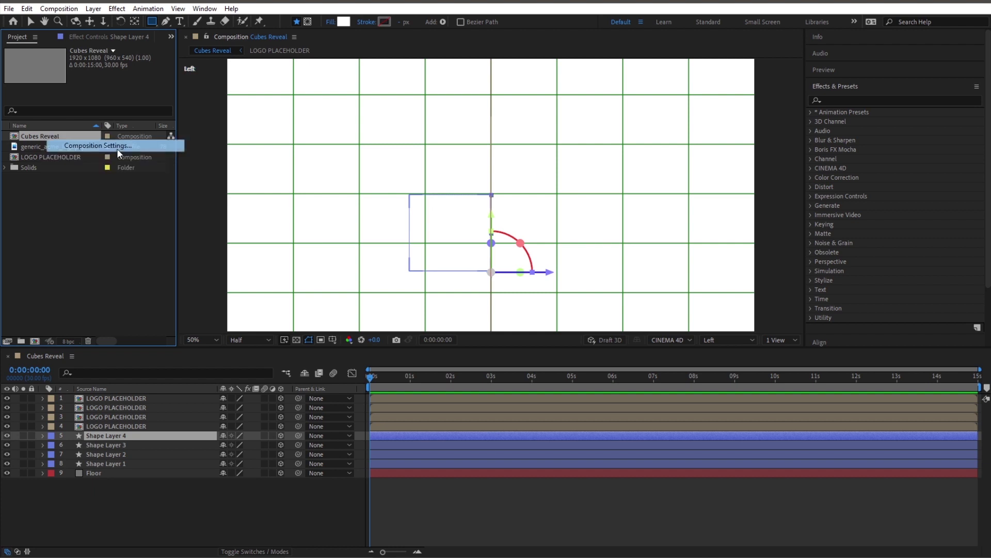
left_click(135, 281)
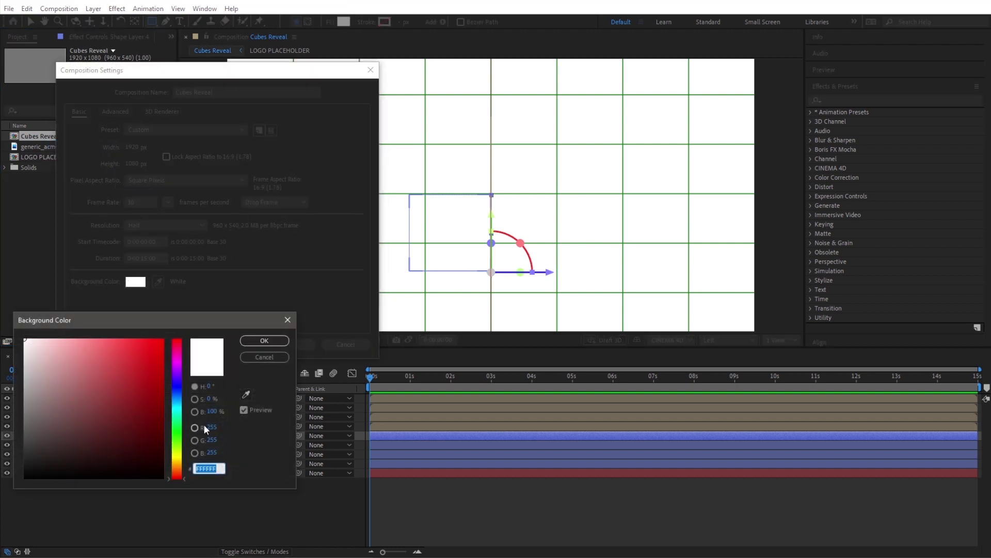
left_click(180, 411)
left_click(145, 338)
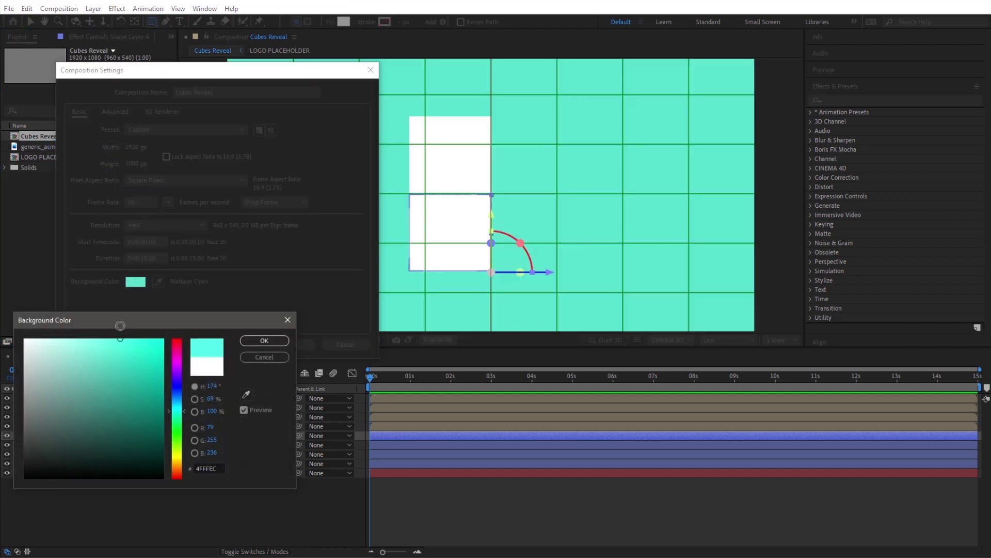
left_click(264, 342)
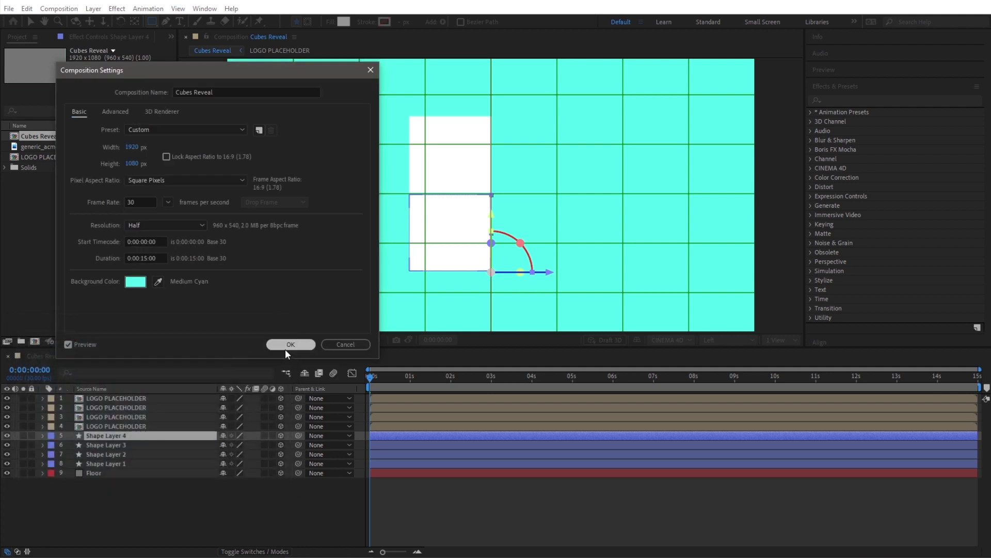
left_click(285, 347)
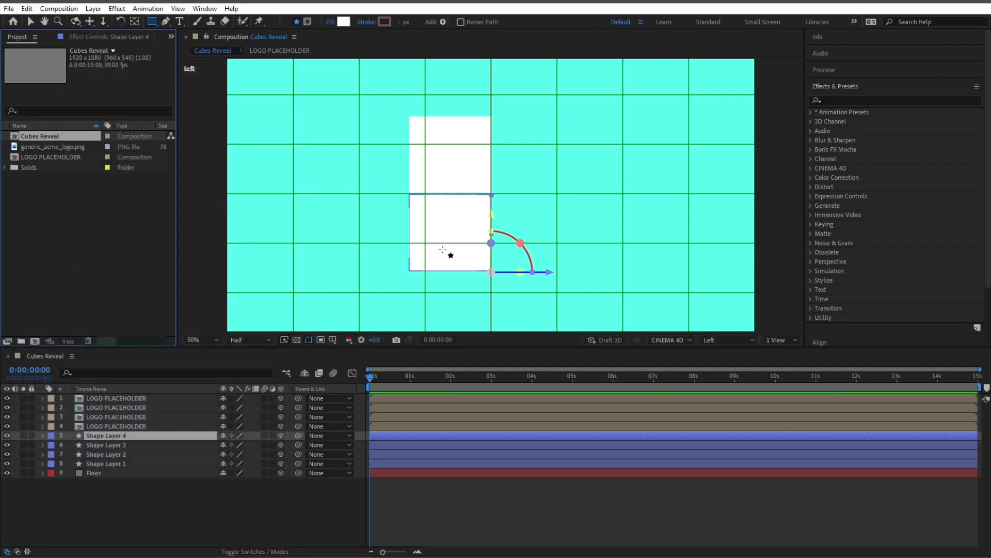
left_click(186, 500)
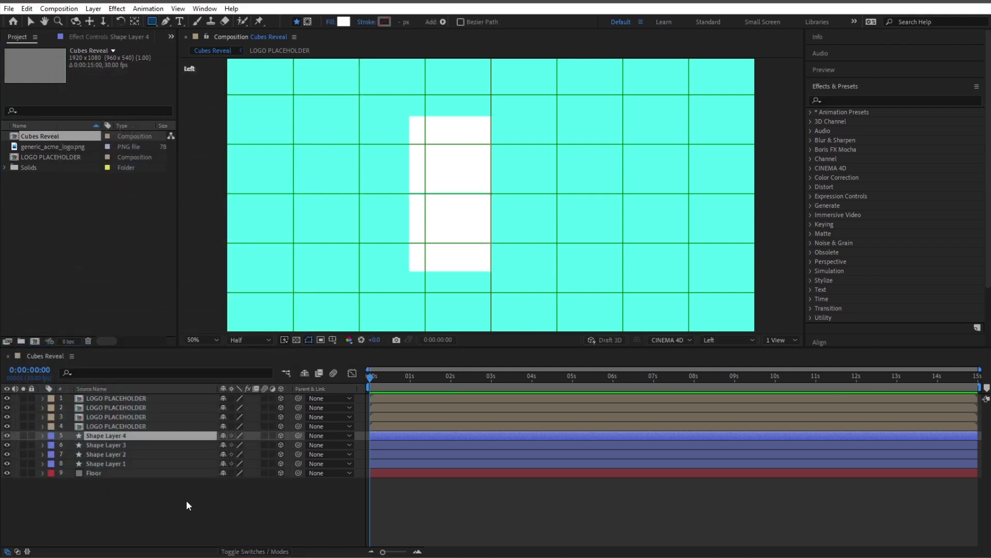
Select all four LOGO PLACEHOLDER layers and nudge them slightly in front of the cubes' front faces.
left_click(130, 398)
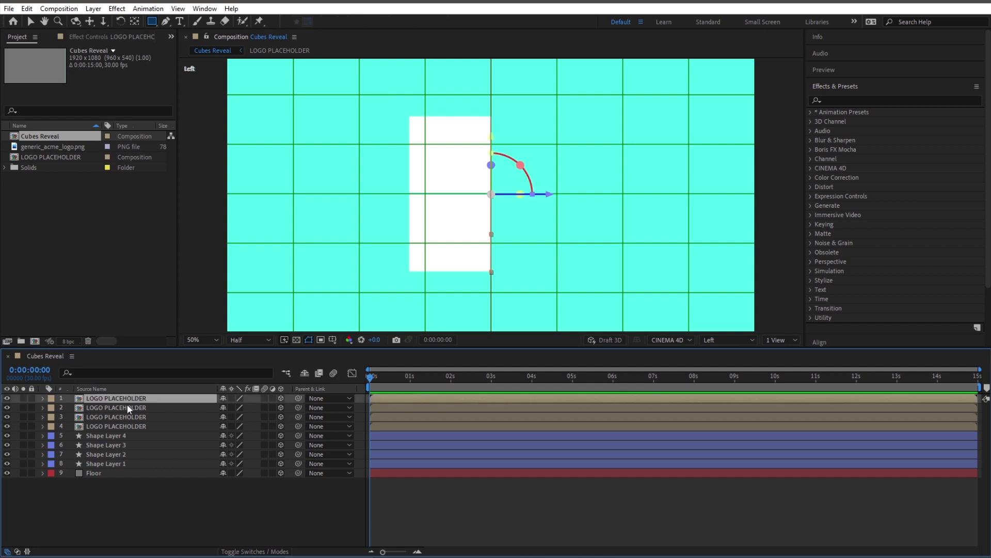
left_click(126, 423, "shift")
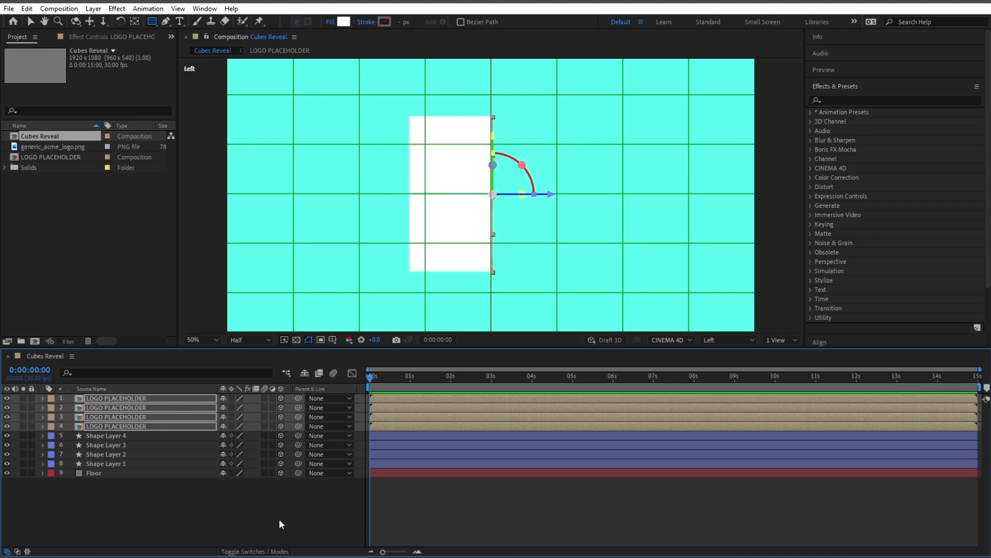
left_click(272, 485)
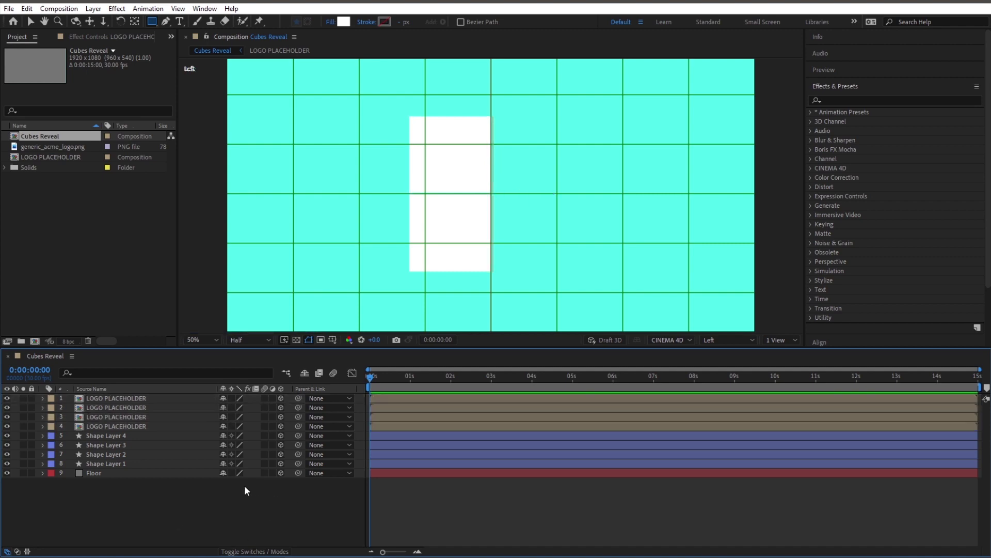
Move the Floor layer back in depth until it sits behind the cubes' rear faces, and return to the Active Camera (Default) view.
left_click(154, 472)
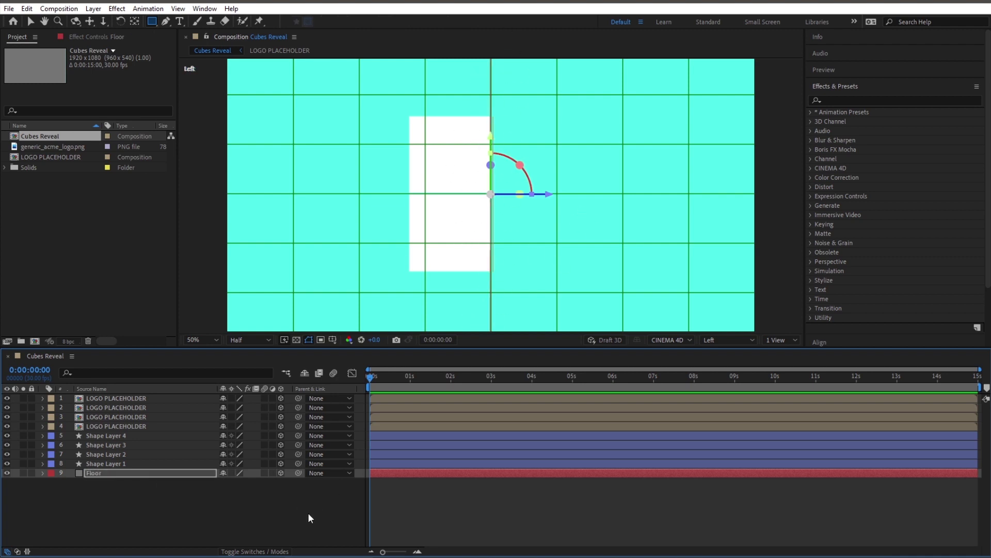
key("Left")
key("Left")
key("Left")
key("Left")
key("Left")
key("Left")
key("Left")
key("Left")
key("Left")
key("Left")
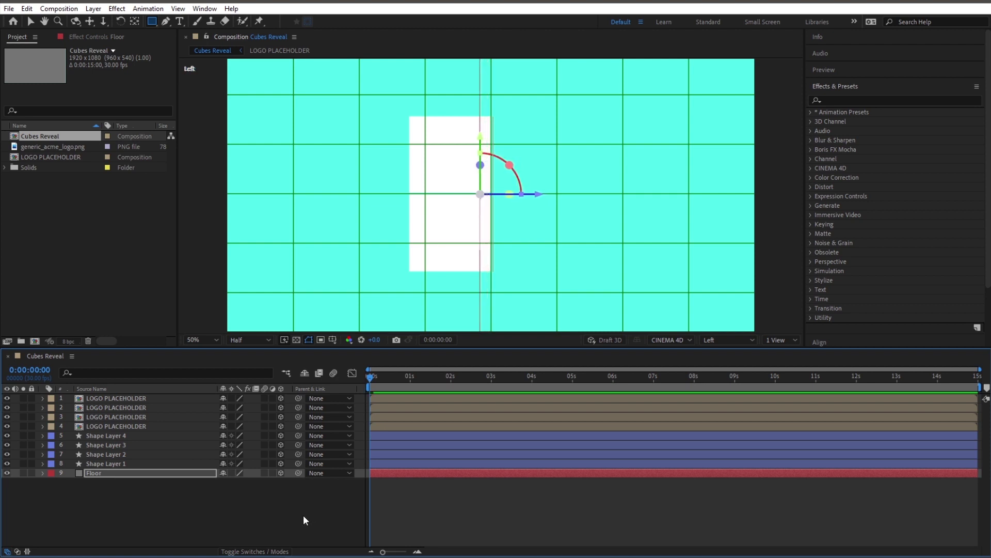
key("Left")
key("Left")
key("Left")
key("Left")
key("Left")
key("Left")
key("Left")
key("Left")
key("Left")
key("Left")
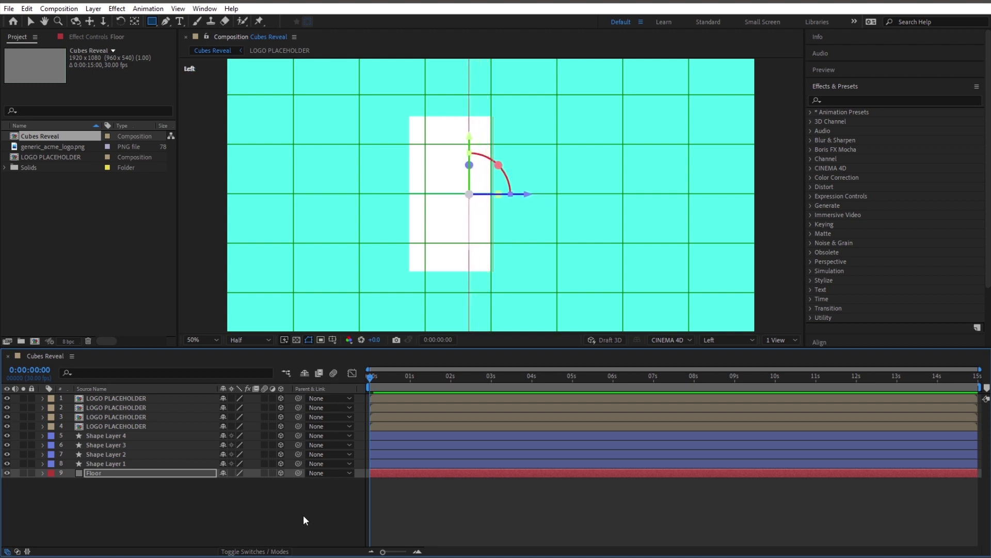
key("Left")
key("Left")
key("Left")
key("Left")
key("Left")
key("Left")
key("Left")
key("Left")
key("Left")
key("Left")
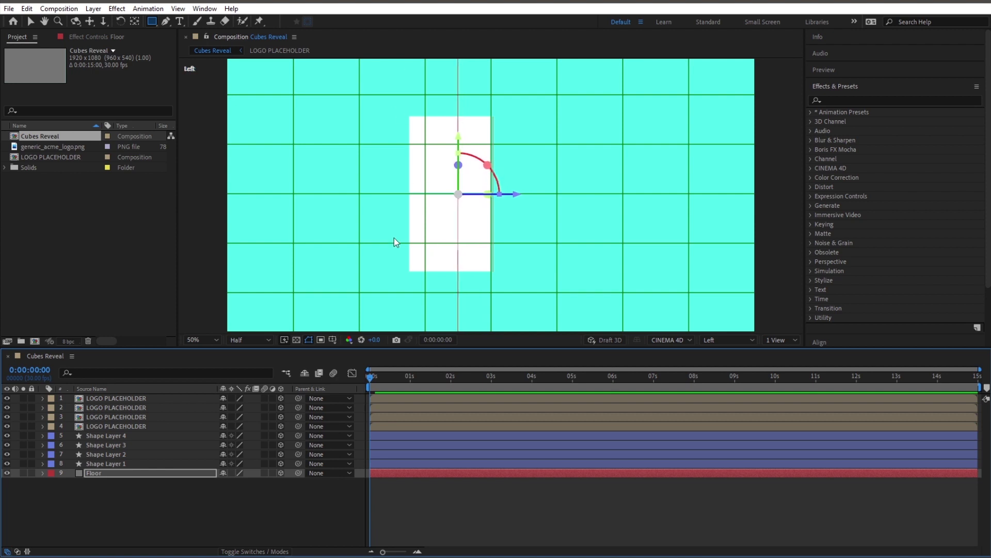
key("Left")
key("Left")
key("Left")
key("Left")
key("Left")
key("Left")
key("Left")
key("Left")
key("Left")
key("Left")
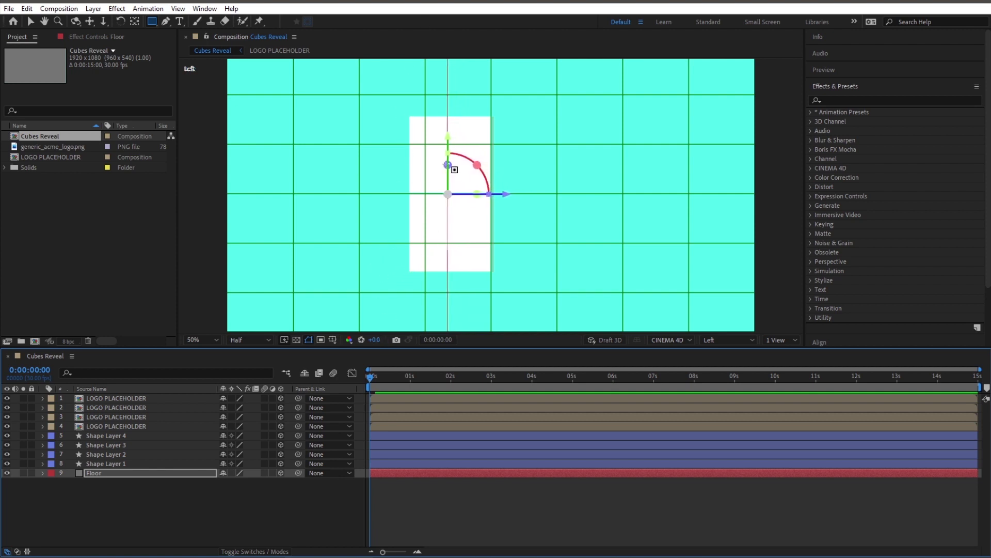
key("Left")
key("Left")
key("Left")
key("Left")
key("Left")
key("Left")
key("Left")
key("Left")
key("Left")
key("Left")
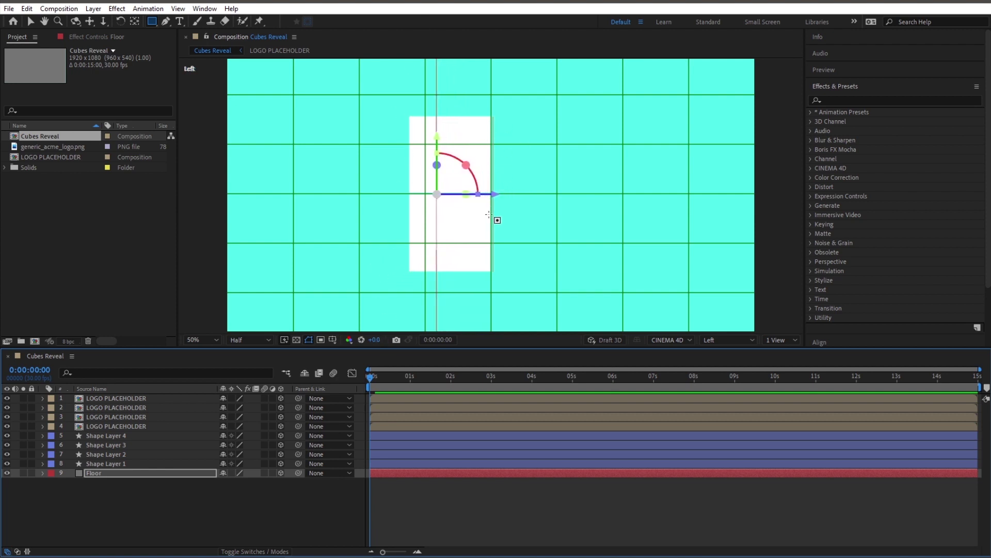
key("Left")
key("Left")
key("Left")
key("Left")
key("Left")
key("Left")
key("Left")
key("Left")
key("Left")
key("Left")
key("Left")
key("Left")
key("Left")
key("Left")
key("Left")
key("Left")
key("Left")
key("Left")
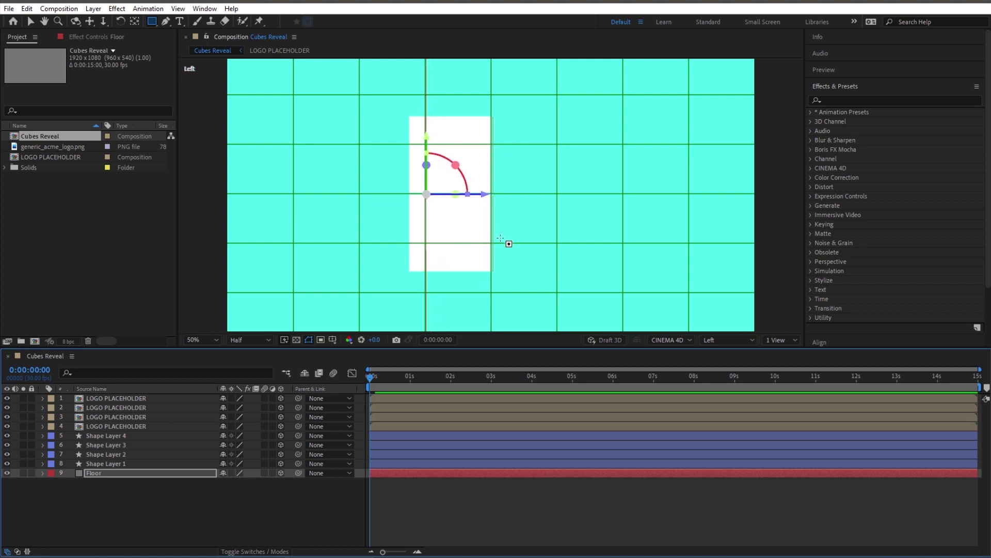
key("Left")
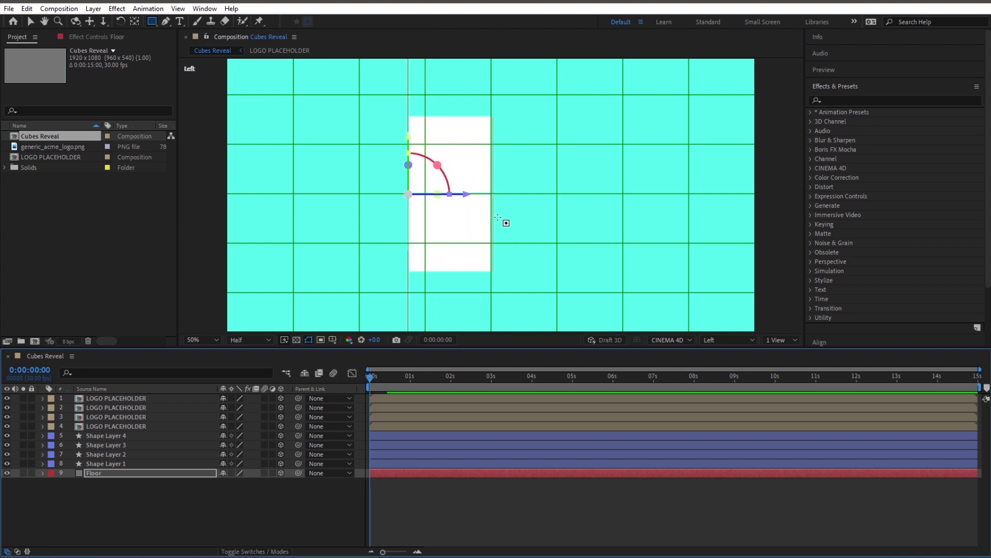
left_click(729, 340)
left_click(740, 352)
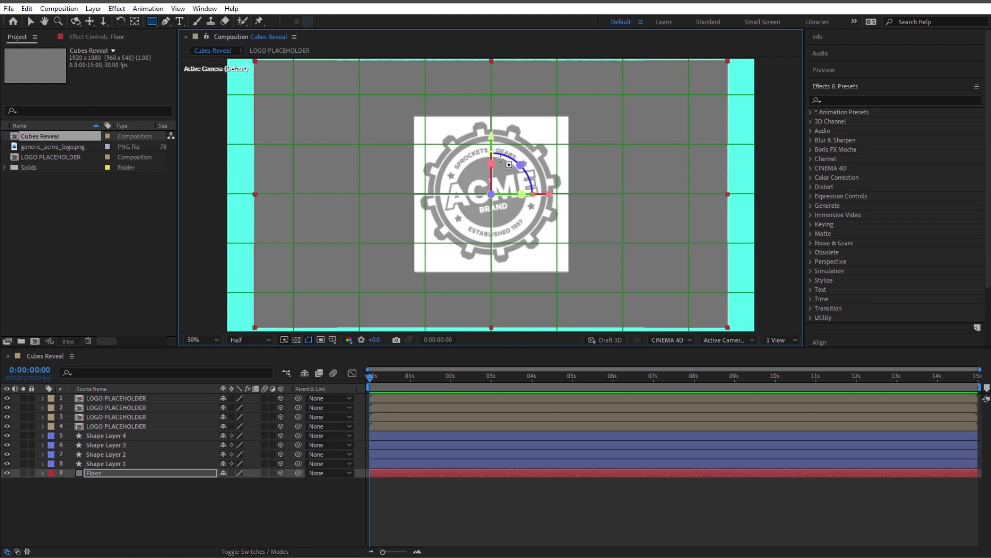
left_click(187, 513)
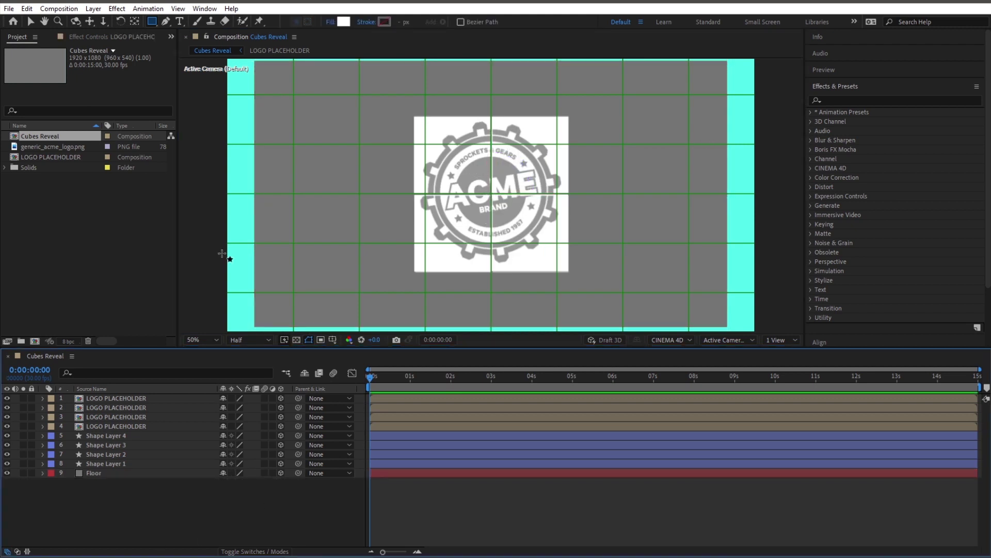
Set the opacity of generic_acme_logo.png in the LOGO PLACEHOLDER composition to 100% and return to Cubes Reveal.
double_click(70, 155)
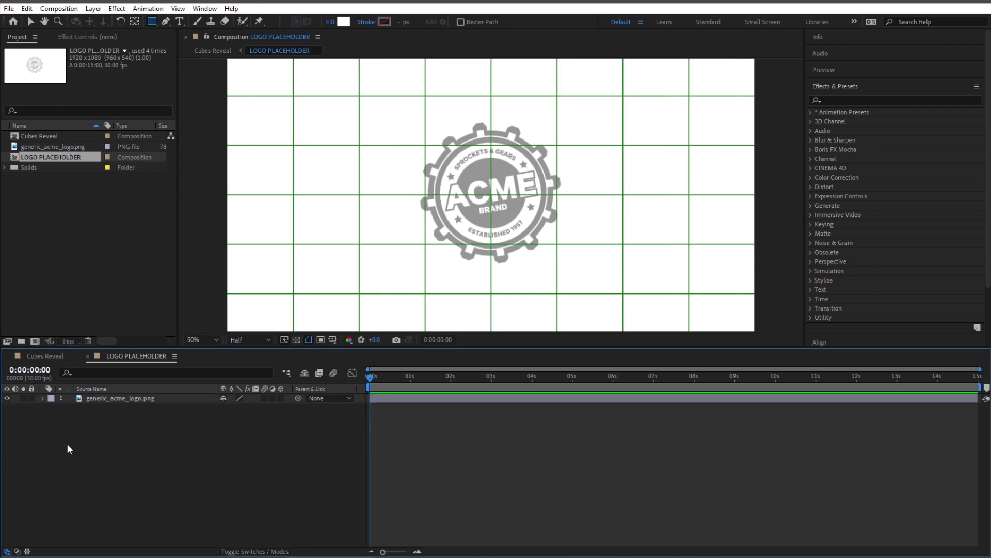
left_click(141, 398)
key("t")
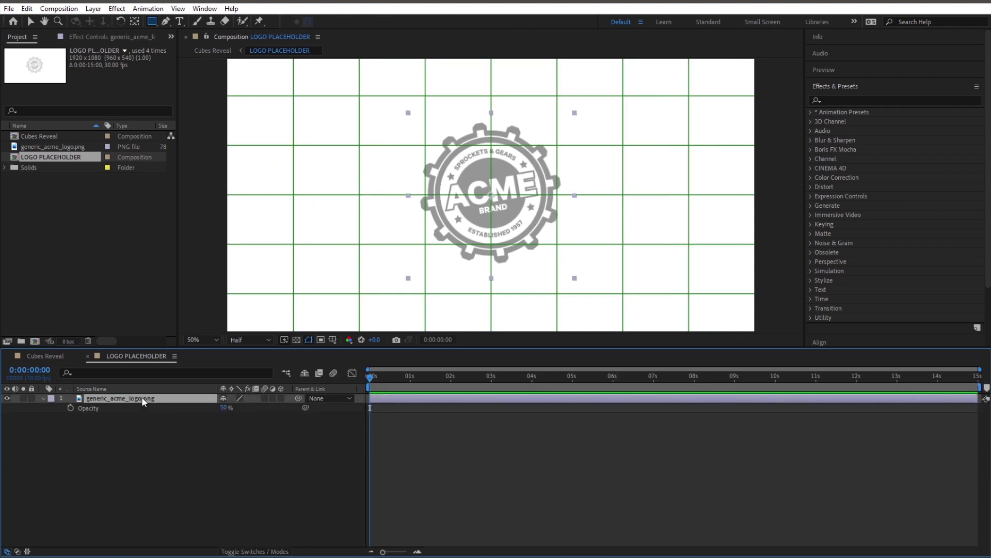
left_click(222, 408)
key("Return")
left_click(180, 438)
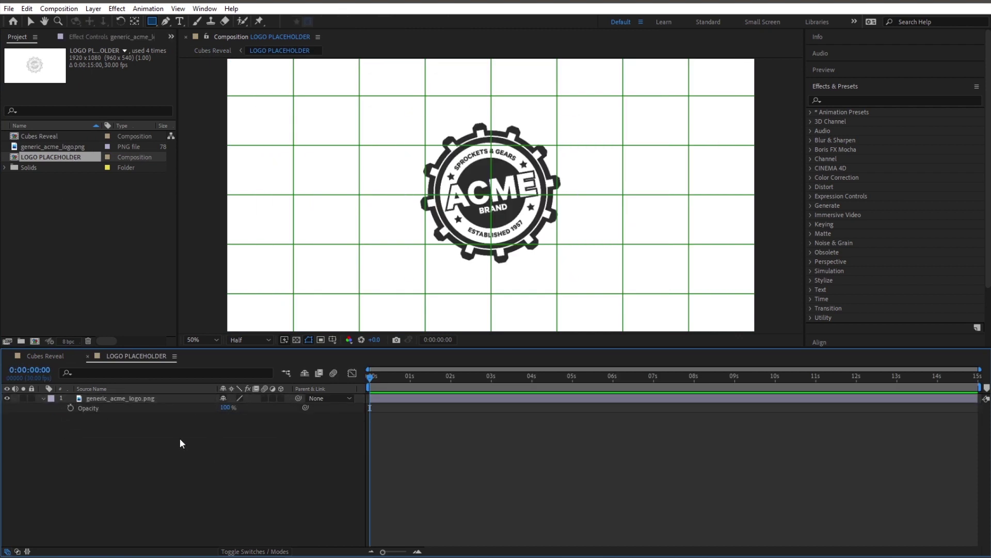
left_click(41, 356)
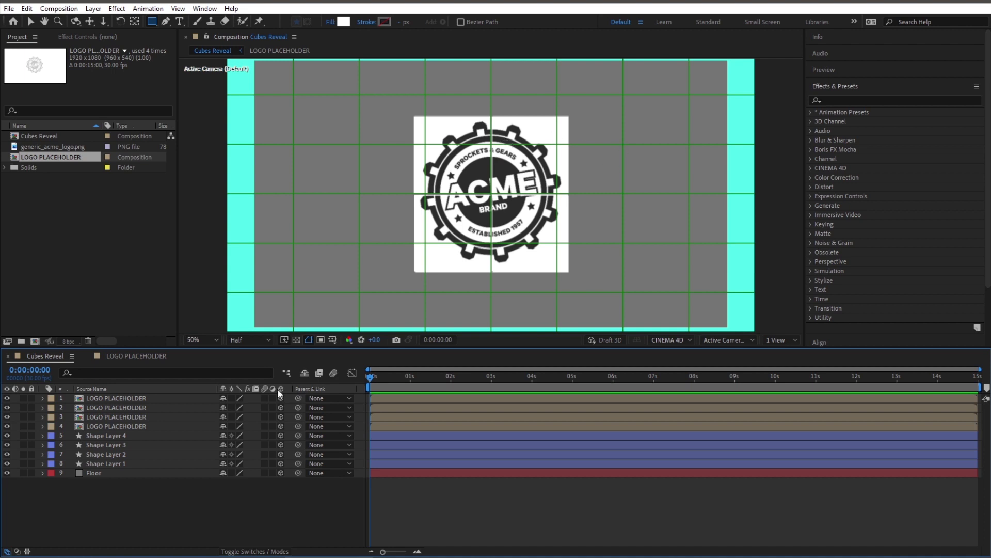
Scale the Floor layer up uniformly to 535% so it fills the whole frame.
left_click(125, 474)
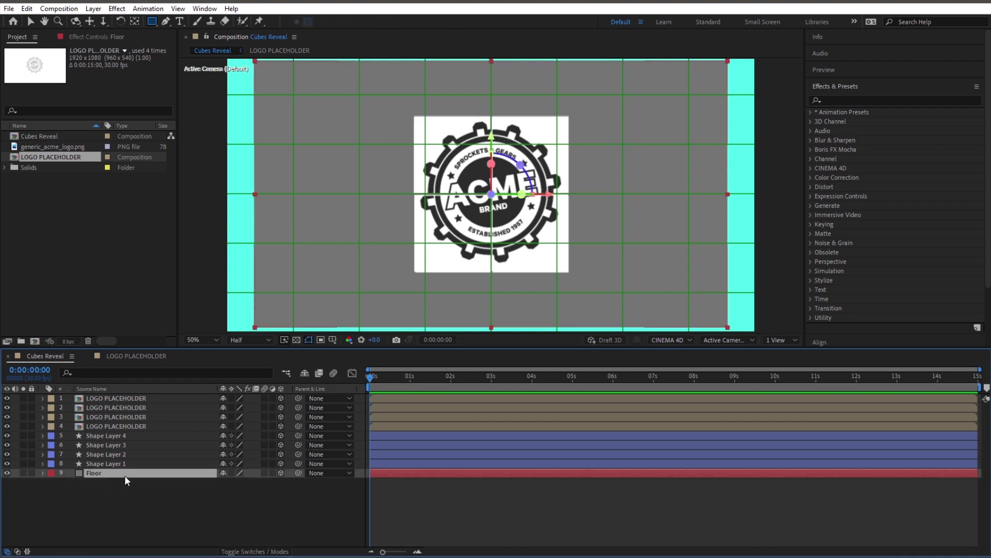
key("s")
left_click_drag(250, 488, 230, 523)
left_click(230, 523)
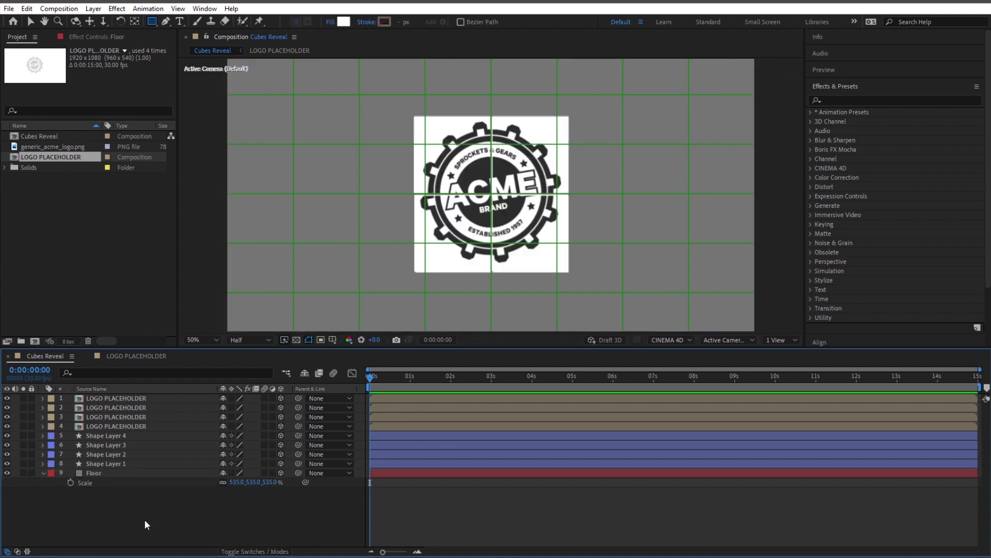
Add a new camera to Cubes Reveal and orbit it to an angled view of the cubes' side and underside.
right_click(145, 520)
mouse_move(232, 401)
left_click(311, 452)
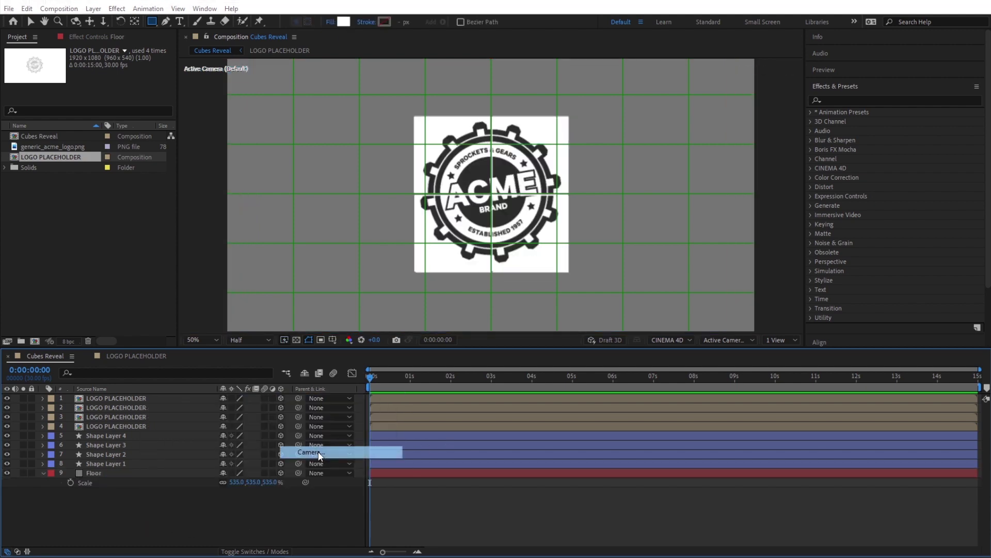
left_click(327, 249)
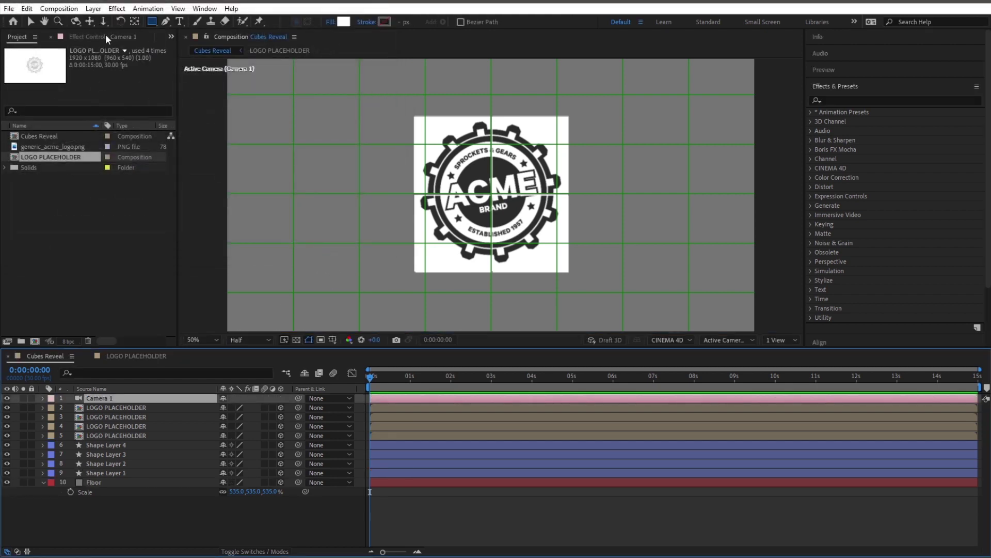
left_click(77, 21)
left_click_drag(593, 262, 540, 215)
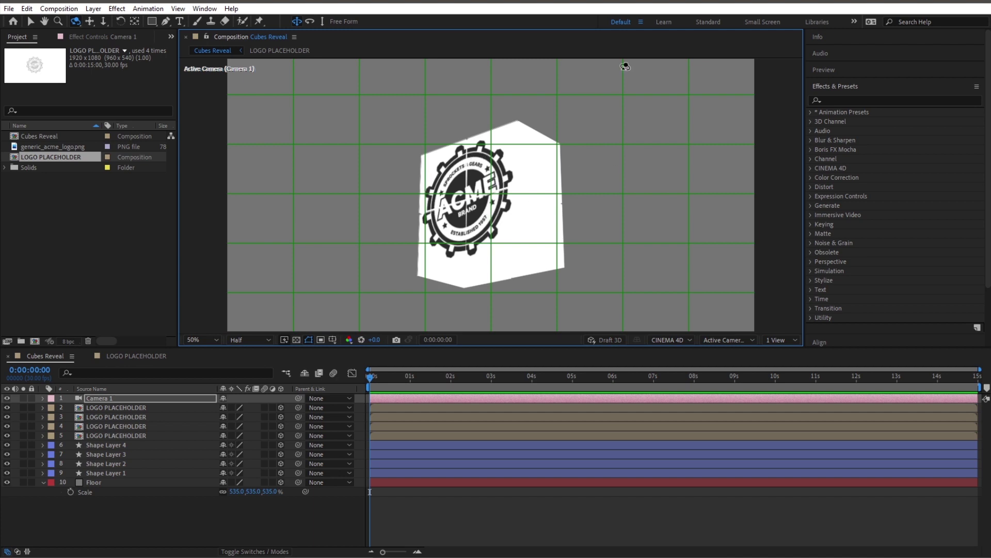
Add a spot light to Cubes Reveal and turn off the proportional grid.
right_click(186, 514)
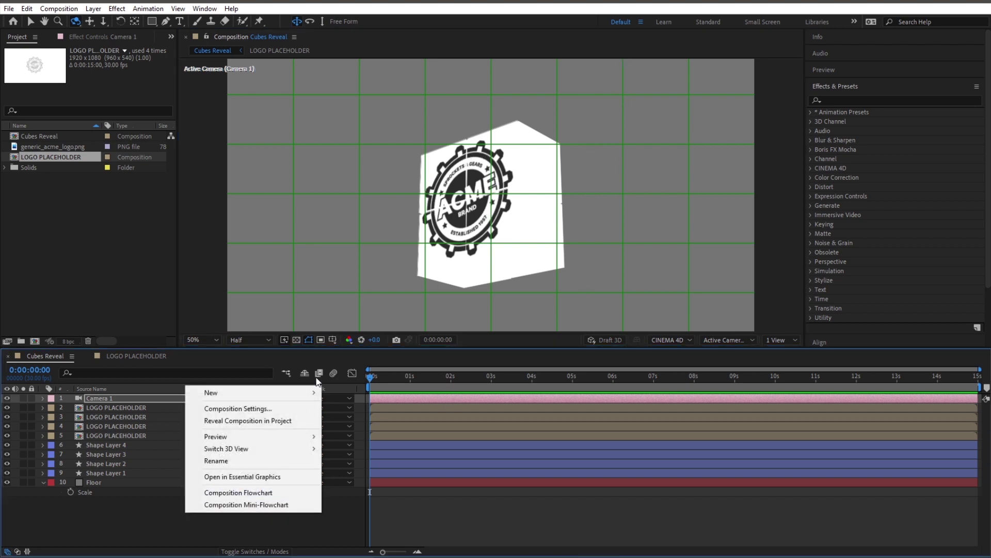
mouse_move(291, 391)
left_click(346, 433)
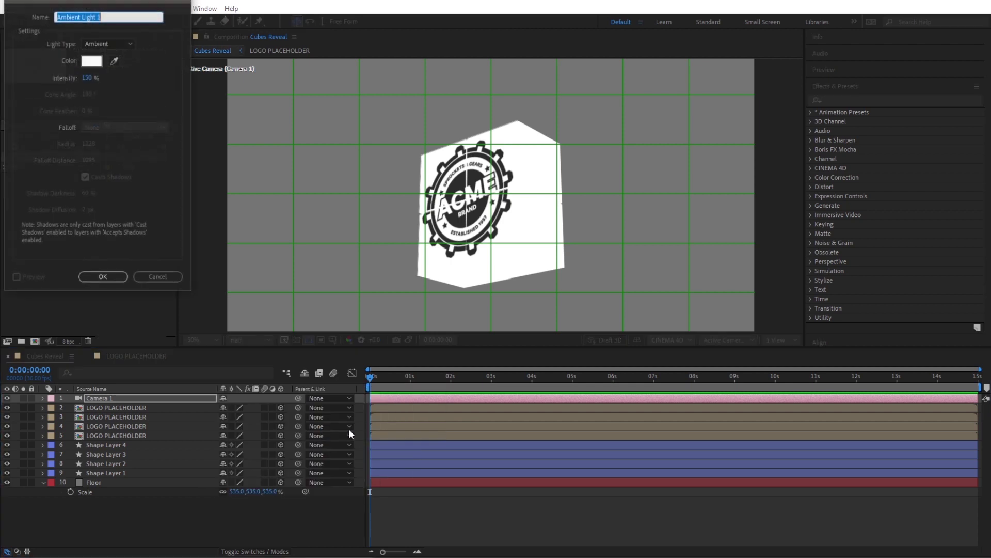
left_click(108, 44)
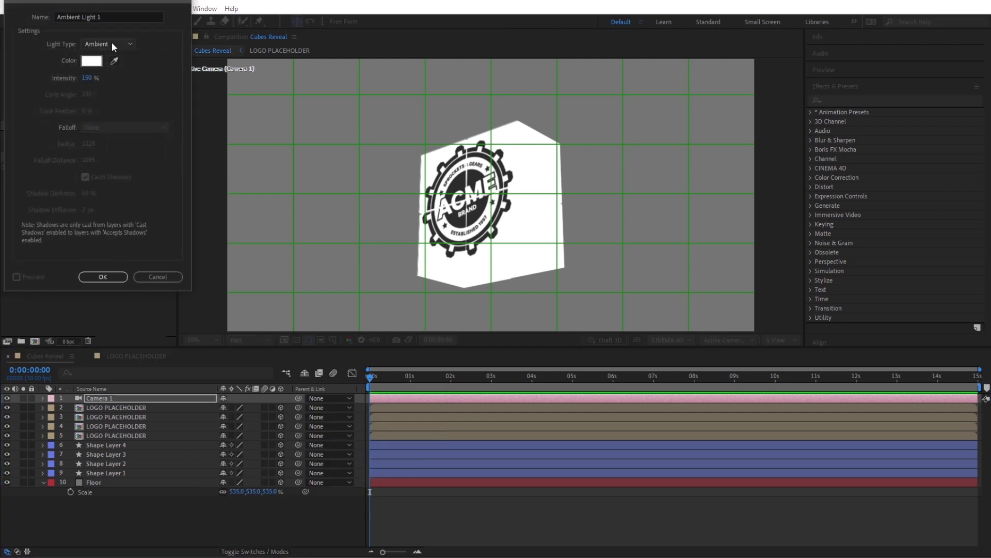
left_click(109, 61)
left_click(104, 277)
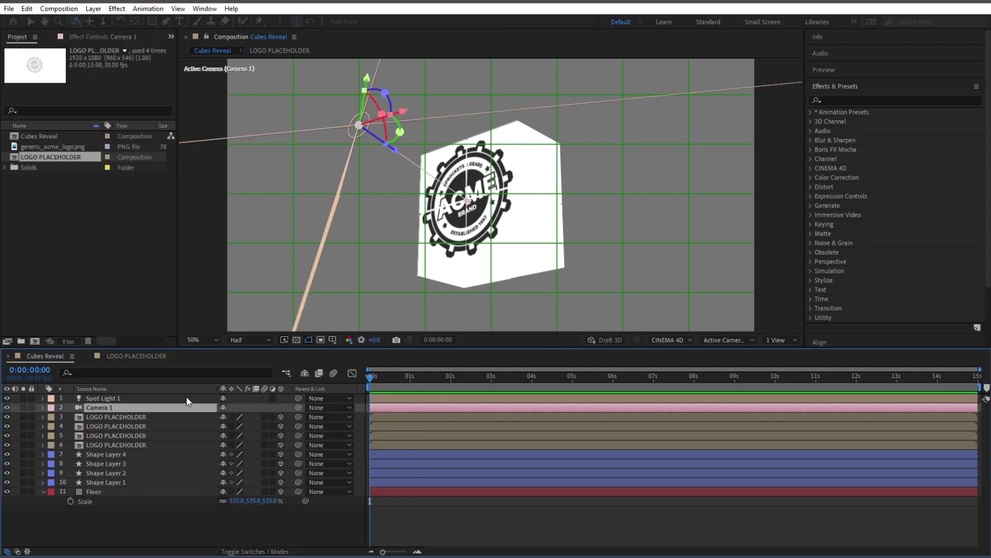
left_click(331, 340)
left_click(356, 383)
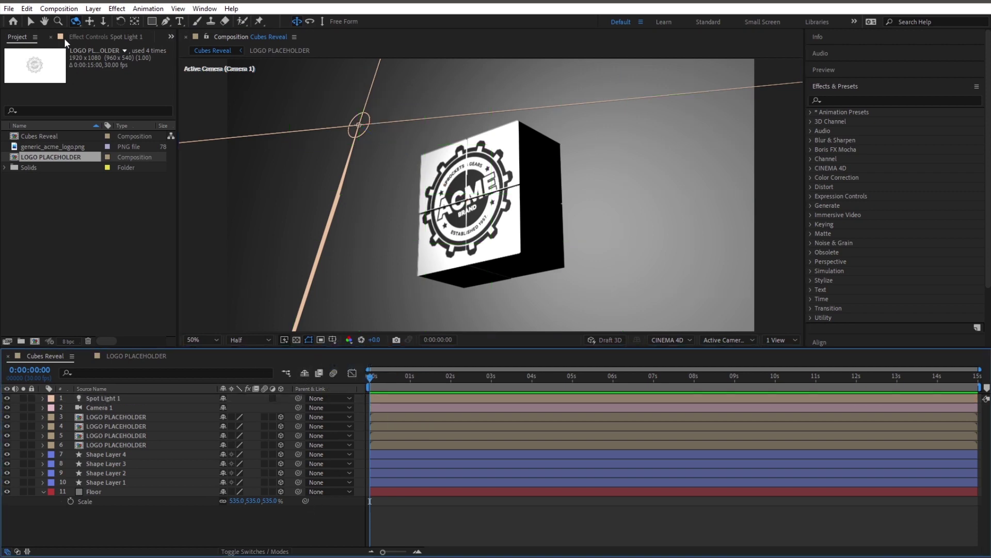
Reorder the layers so each LOGO PLACEHOLDER sits directly above its matching Shape Layer.
left_click(31, 21)
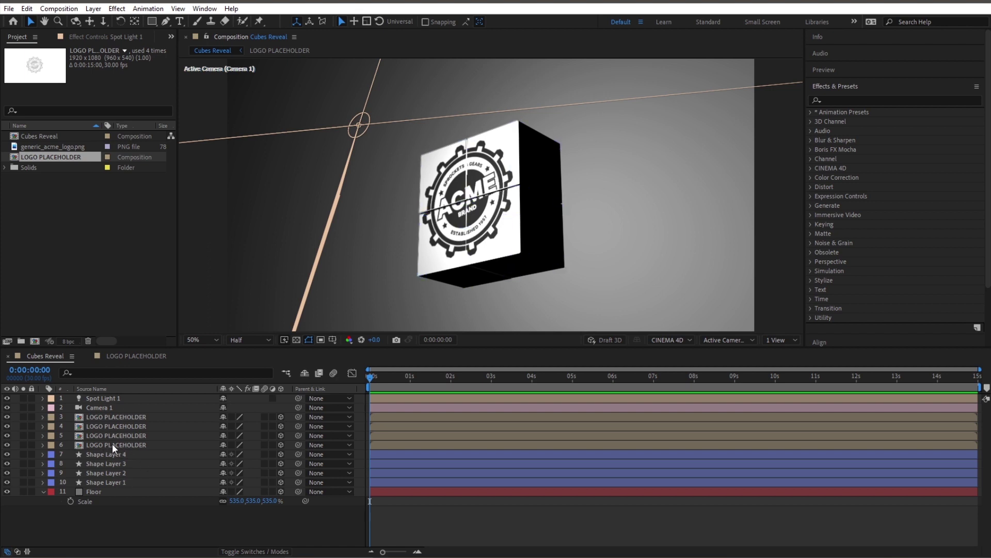
left_click_drag(112, 444, 112, 473)
mouse_move(116, 433)
left_mouse_down()
mouse_move(117, 457)
mouse_move(118, 429)
mouse_move(118, 439)
left_mouse_up()
left_click(120, 416)
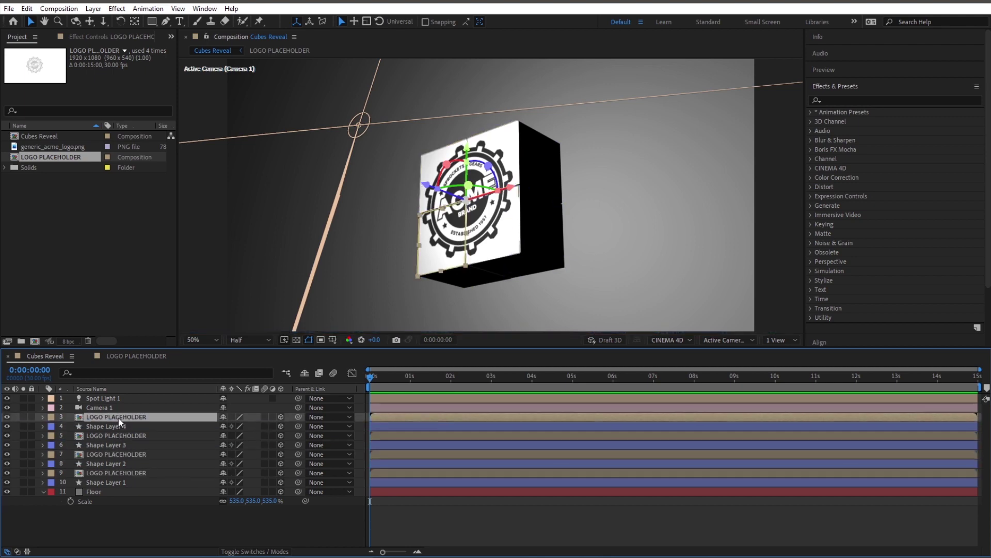
Pre-compose Shape Layer 1 and its LOGO PLACEHOLDER into a composition named Cube 1.
left_click(118, 483)
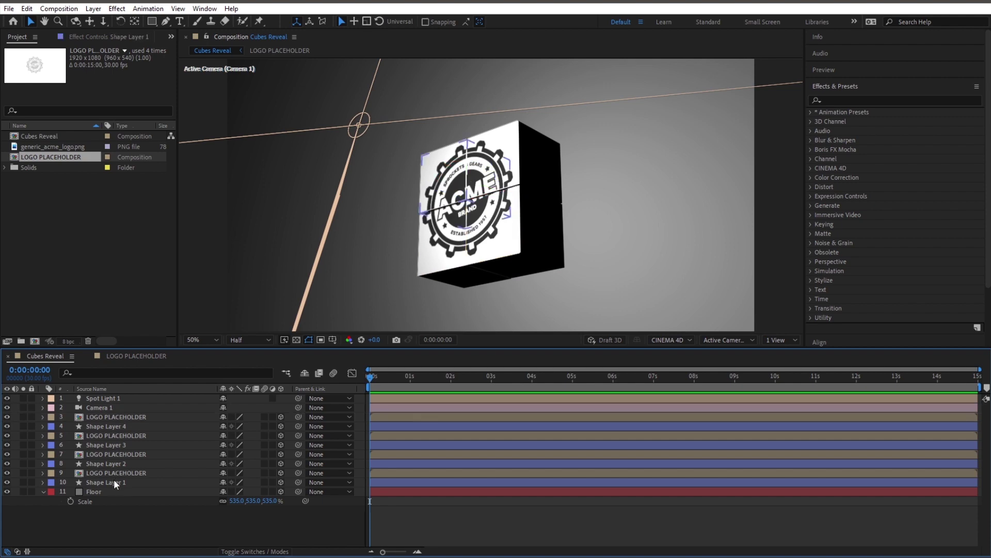
left_click(104, 482)
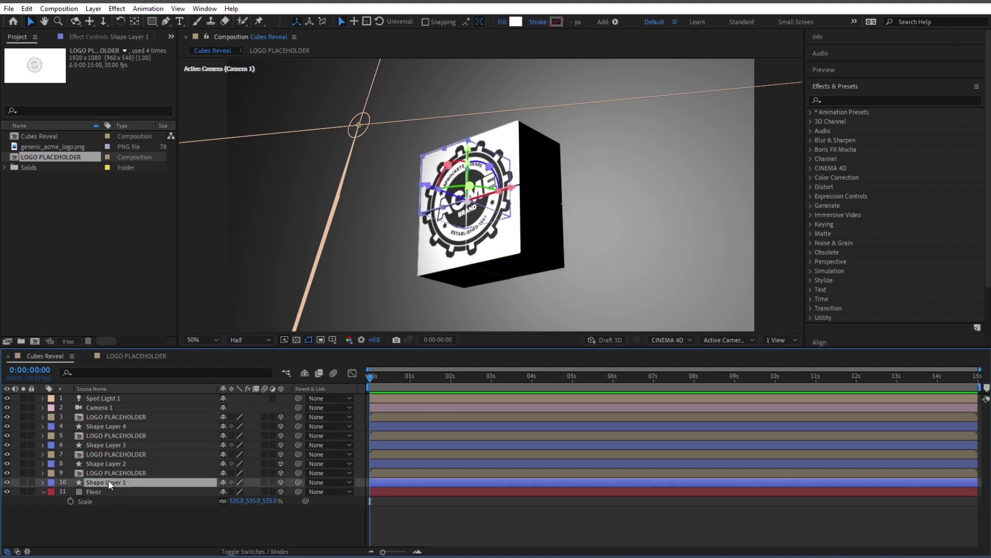
left_click(119, 473, "shift")
right_click(121, 473)
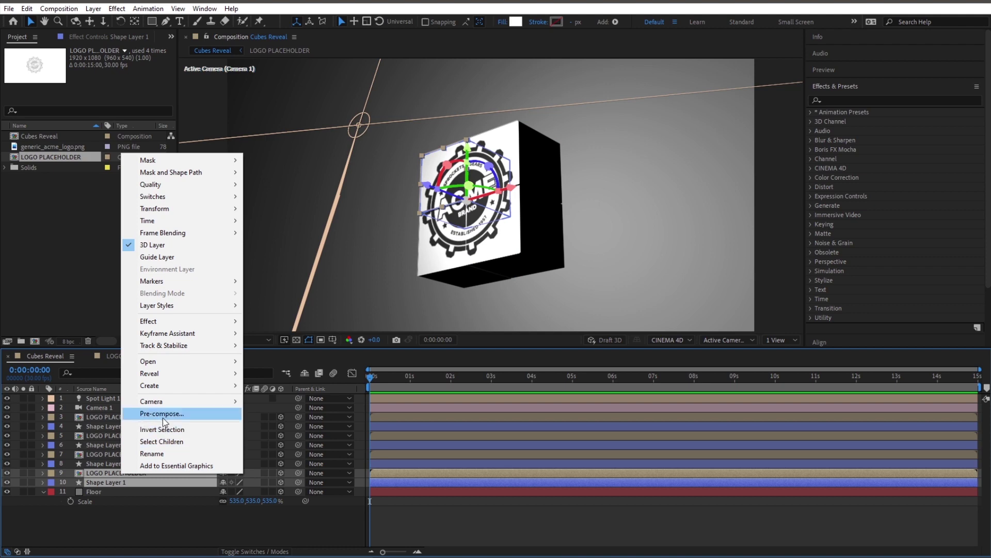
left_click(162, 417)
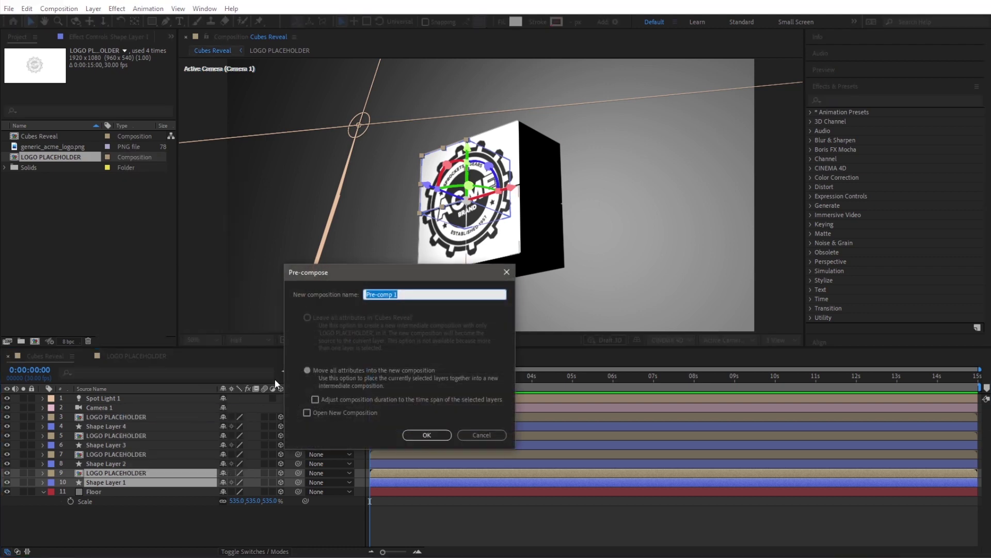
type("Cube")
key("Return")
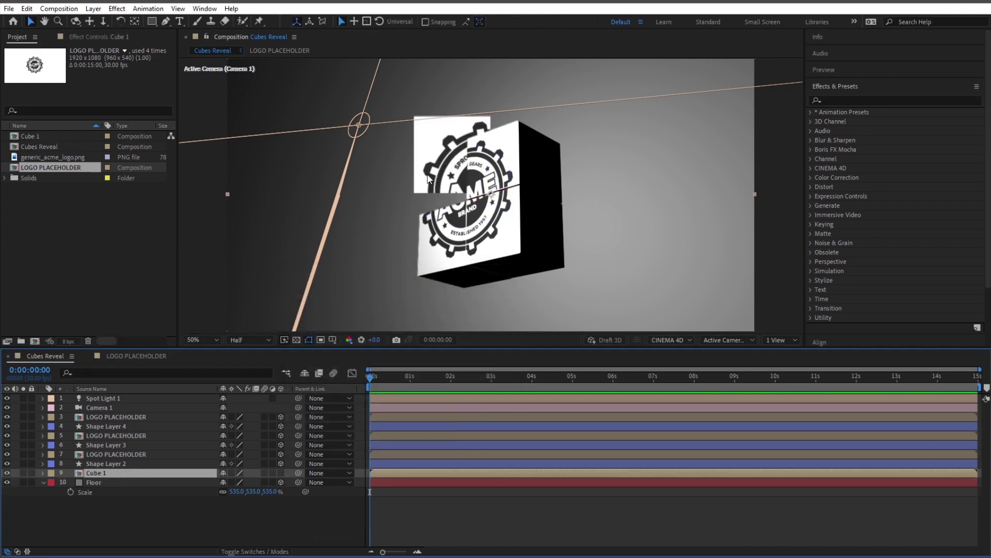
Make the Cube 1 layer 3D and enable its collapse transformations switch.
left_click(280, 472)
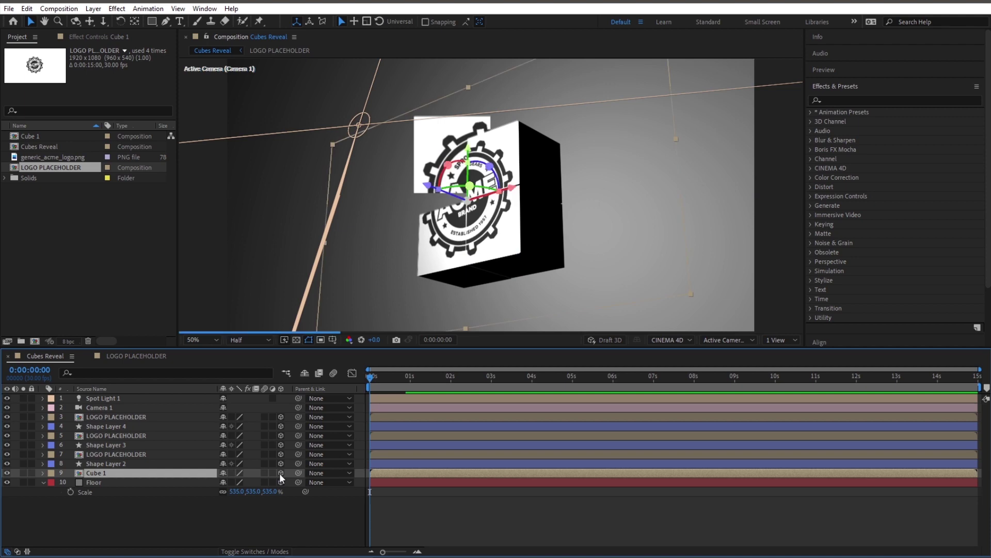
left_click(232, 473)
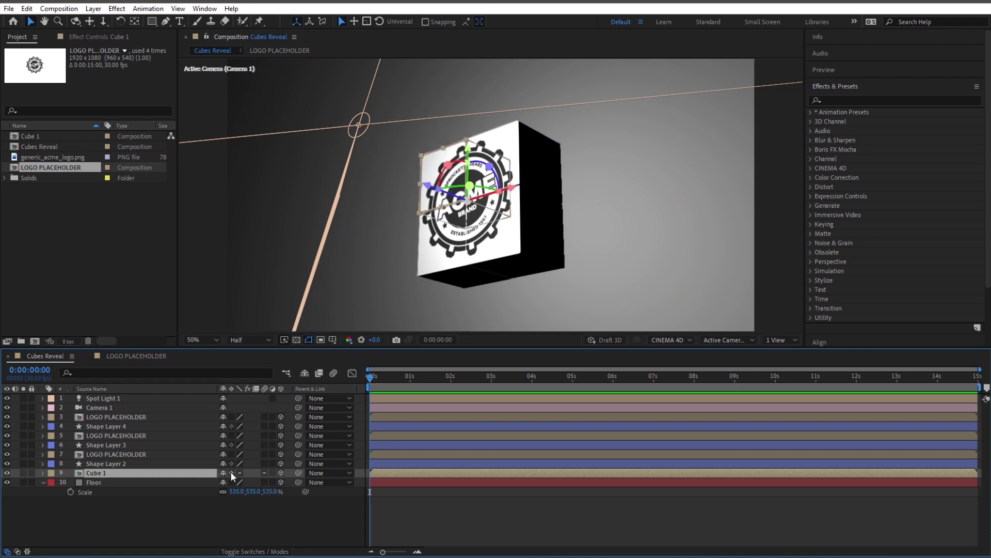
left_click(261, 526)
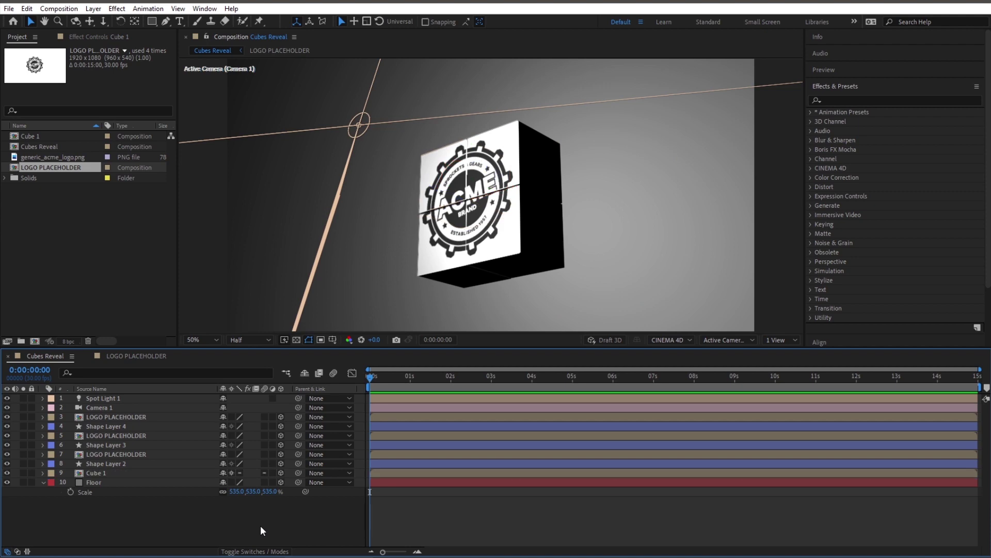
Pre-compose Shape Layer 2 and its LOGO PLACEHOLDER as Cube 2, with collapse transformations and 3D enabled.
left_click(119, 464)
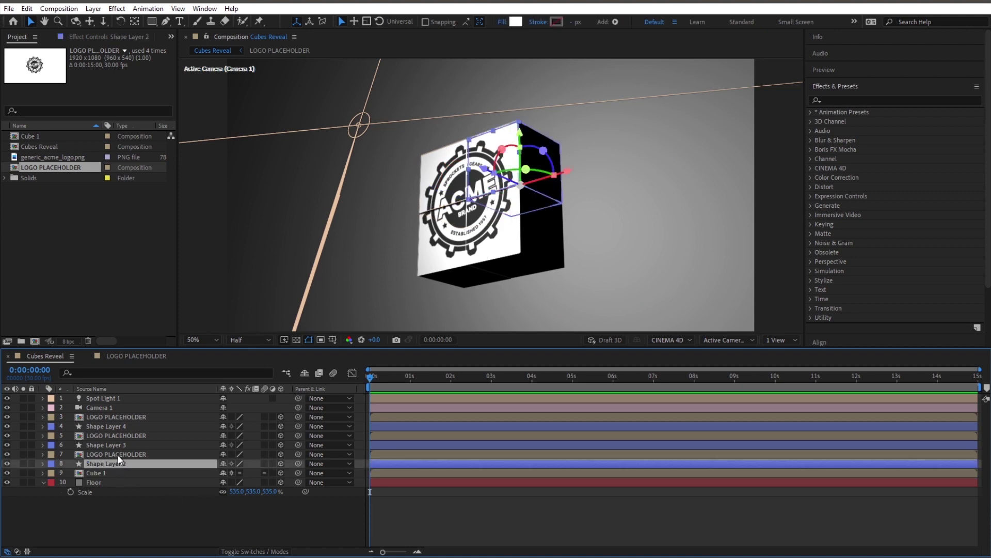
left_click(118, 454, "shift")
right_click(118, 454)
left_click(163, 394)
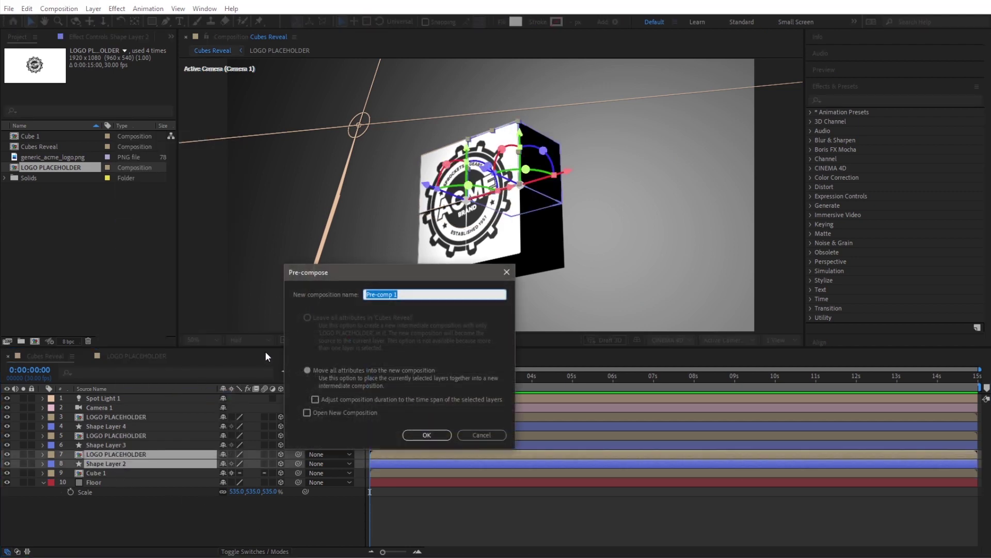
type("Cube 2")
left_click(417, 435)
left_click(231, 454)
left_click(280, 454)
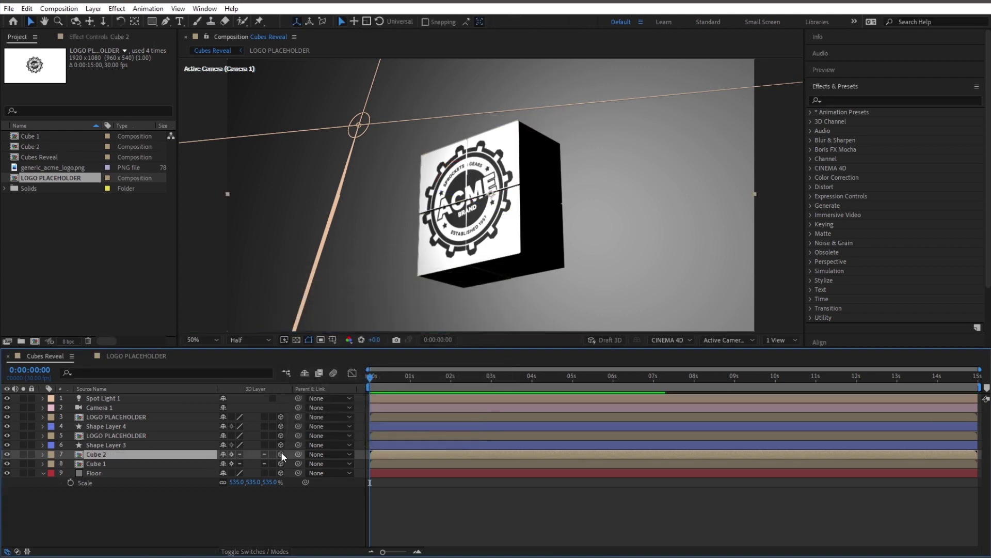
Pre-compose Shape Layer 3 and its LOGO PLACEHOLDER as Cube 3, with collapse transformations and 3D enabled.
left_click(114, 445)
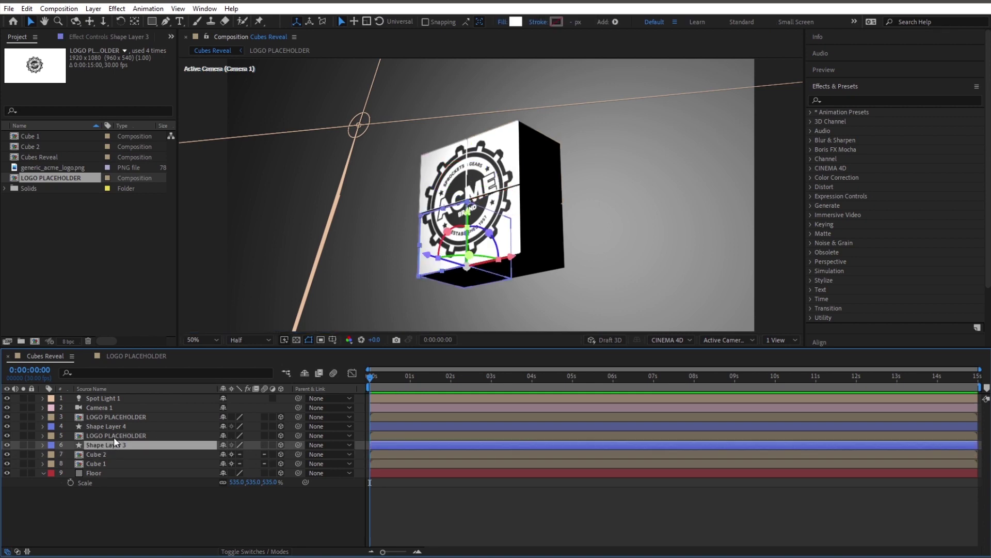
left_click(114, 436, "shift")
right_click(115, 435)
left_click(187, 375)
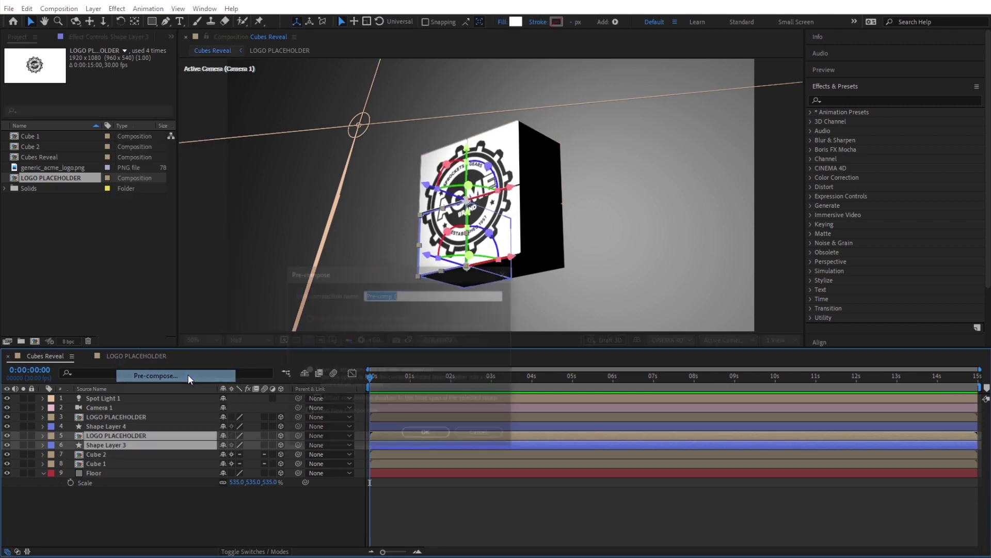
type("Cube 3")
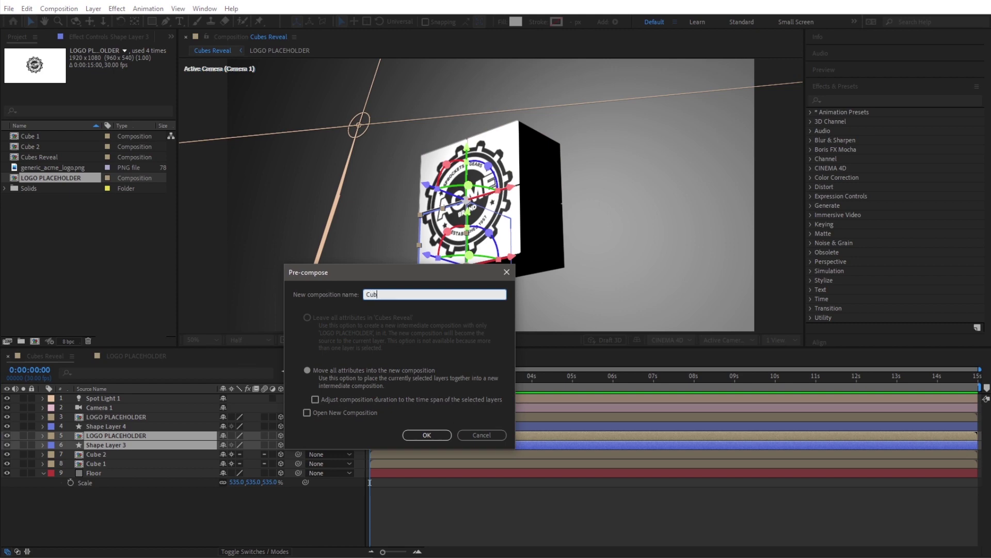
left_click(426, 435)
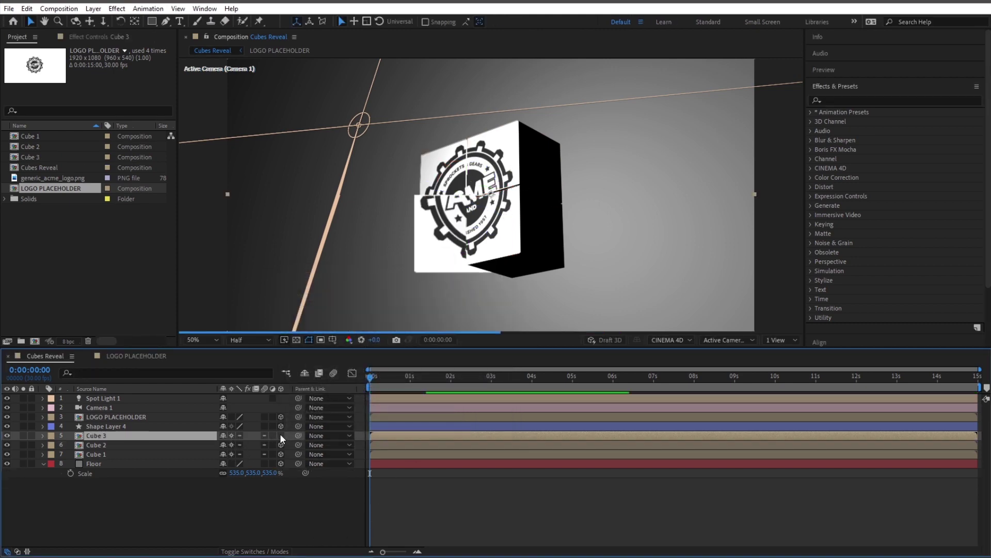
Pre-compose Shape Layer 4 and its LOGO PLACEHOLDER as Cube 4, with collapse transformations and 3D enabled.
left_click(129, 424)
left_click(130, 417, "ctrl")
right_click(131, 417)
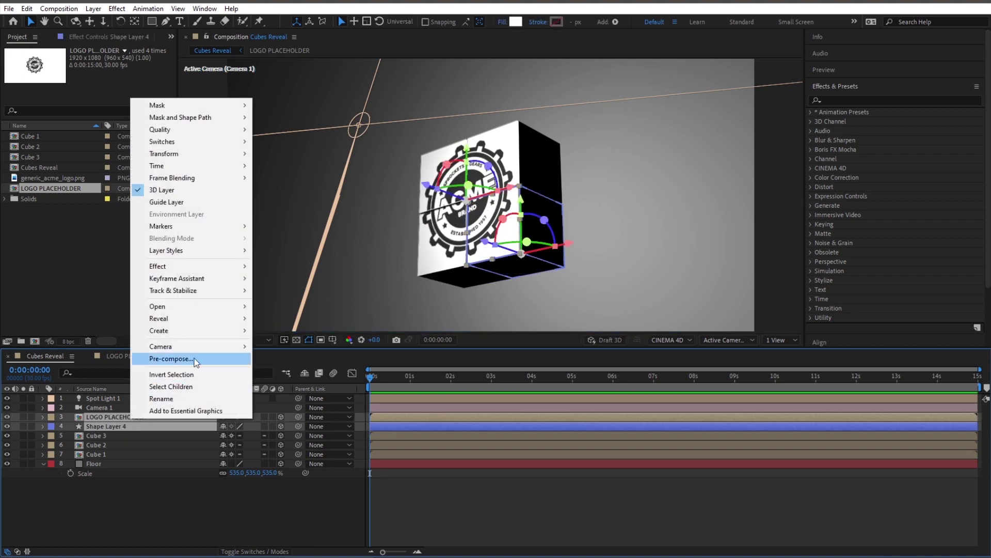
left_click(188, 360)
type("Cube 4")
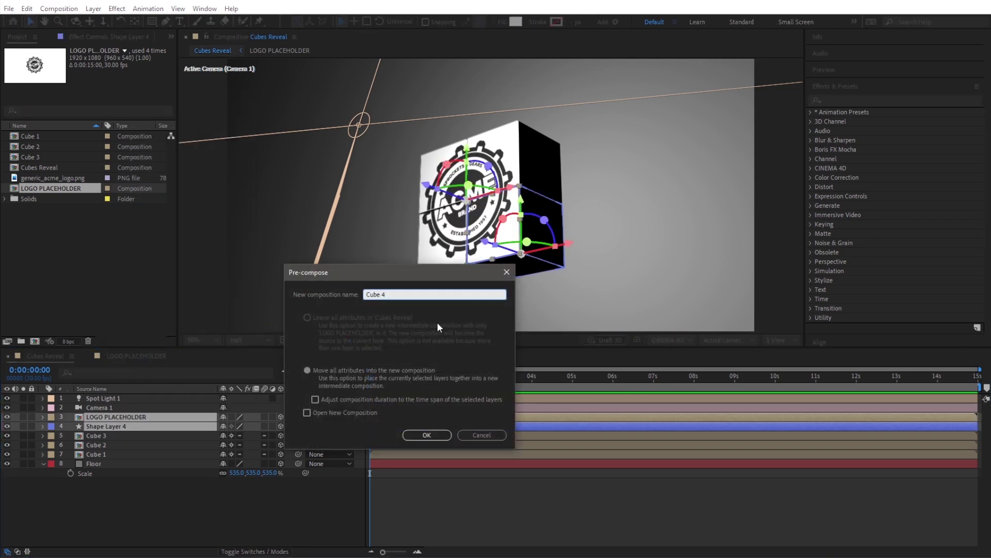
left_click(428, 436)
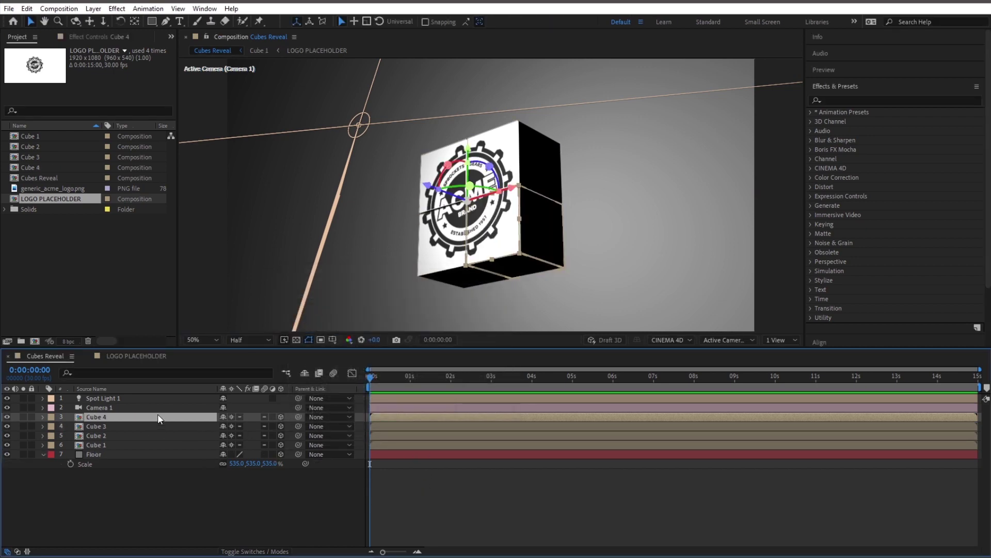
Try rotating Cube 4 about 38° around its X axis, undo the rotation, and collapse its rotation properties.
key("r")
left_click_drag(237, 436, 257, 435)
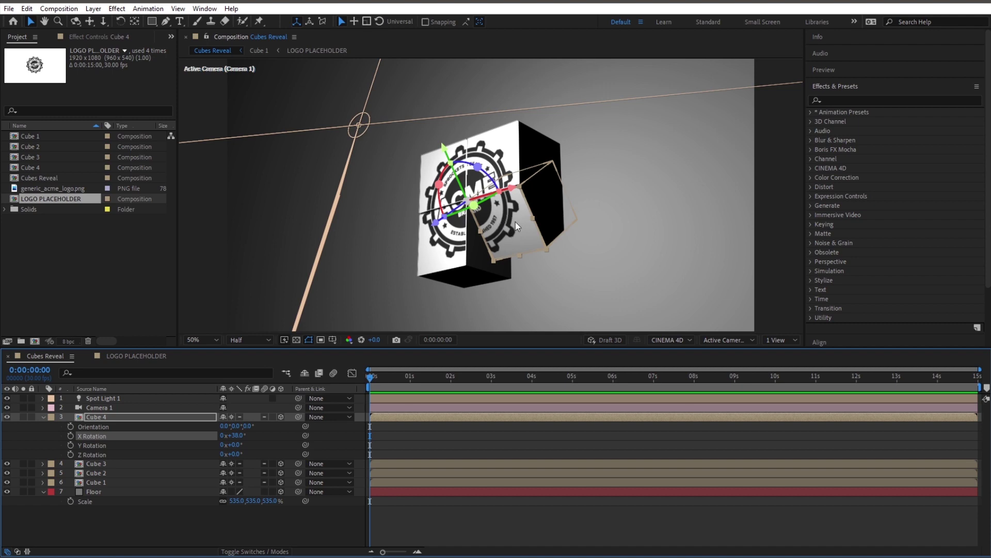
left_click(162, 418)
key("ctrl+z")
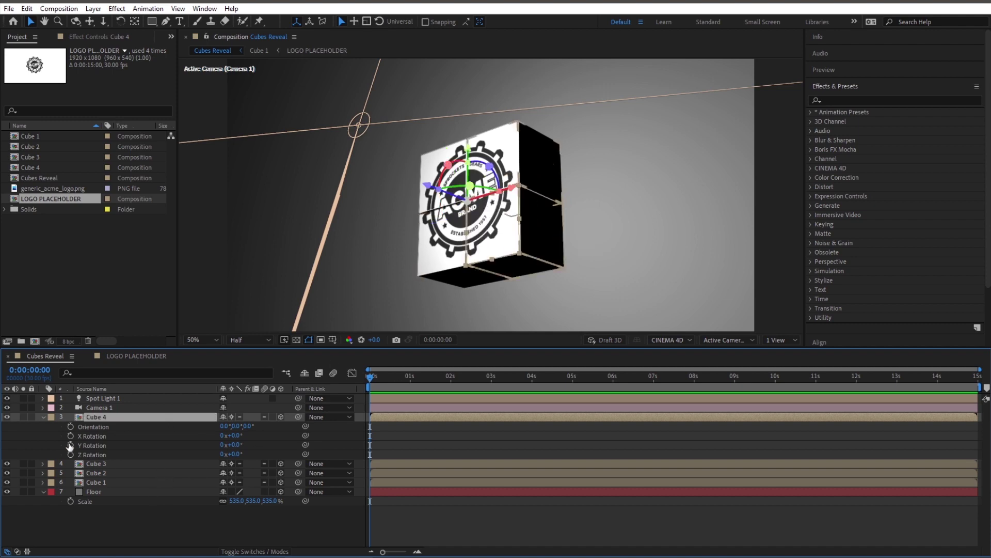
left_click(43, 417)
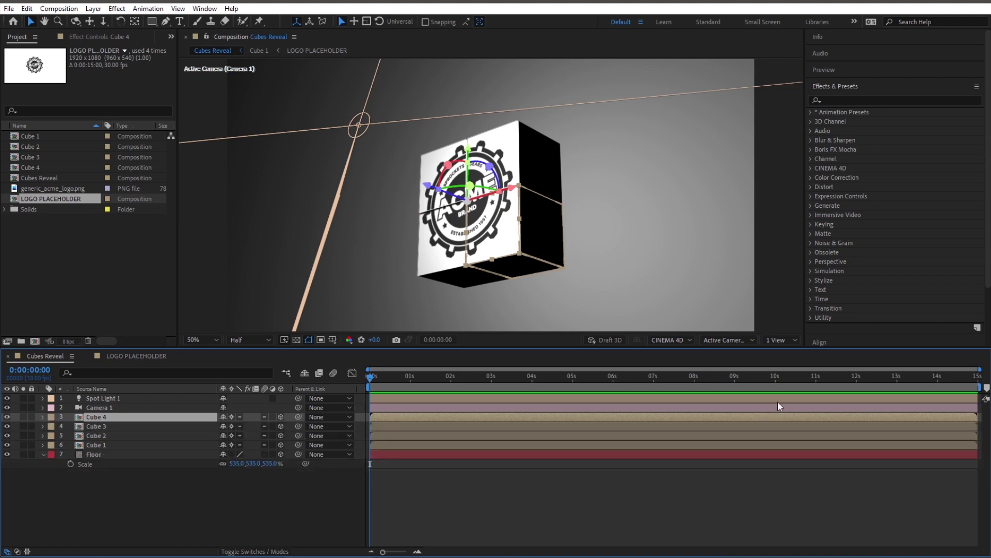
Switch the Cubes Reveal composition view to Front.
left_click(757, 339)
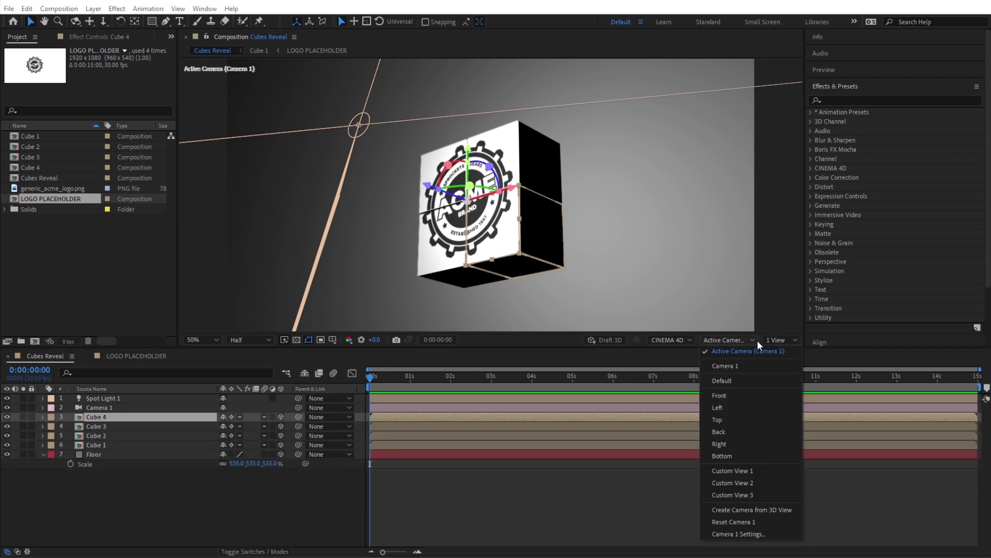
left_click(733, 395)
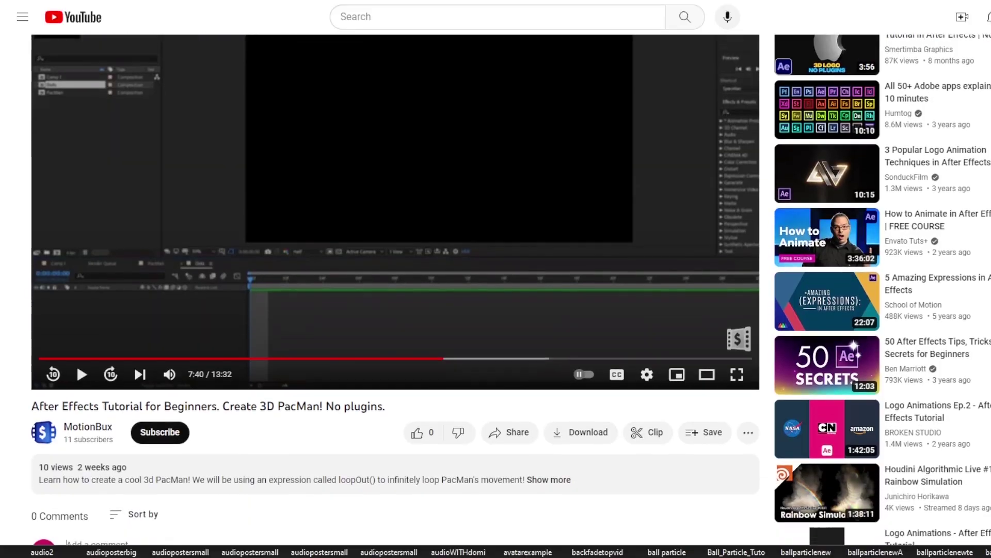
On the YouTube page of the 3D PacMan After Effects tutorial, like the video and subscribe to the MotionBux channel.
scroll(396, 289, "down", 2)
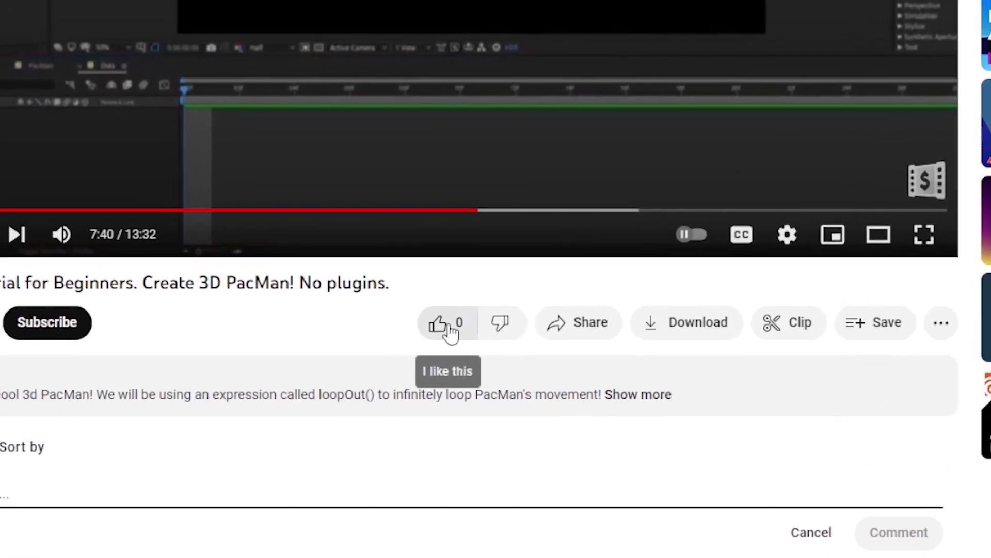
left_click(423, 339)
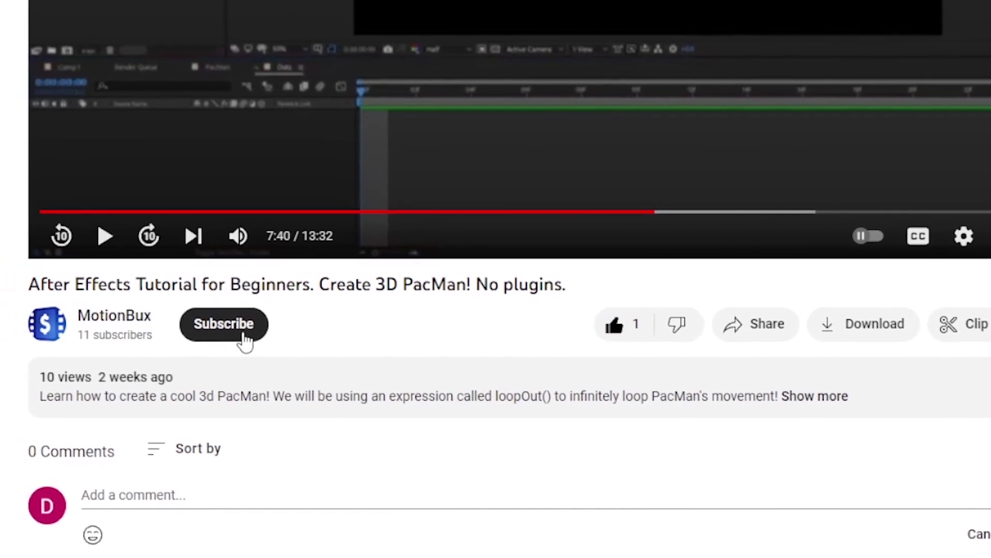
left_click(263, 341)
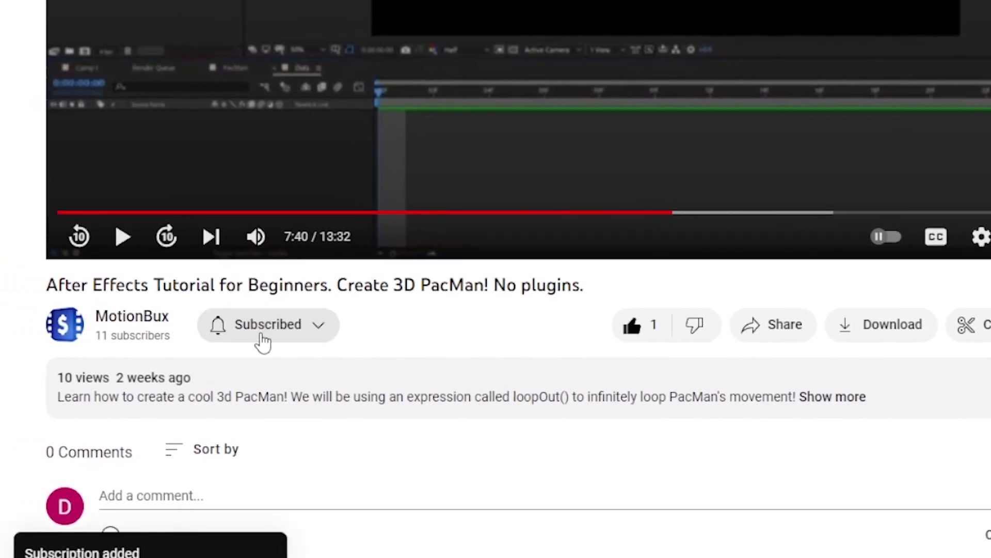
Post the comment "This is the coolest video I have ever seen in my entire life of living on this planet we call Earth!".
scroll(312, 350, "down", 2)
left_click(333, 404)
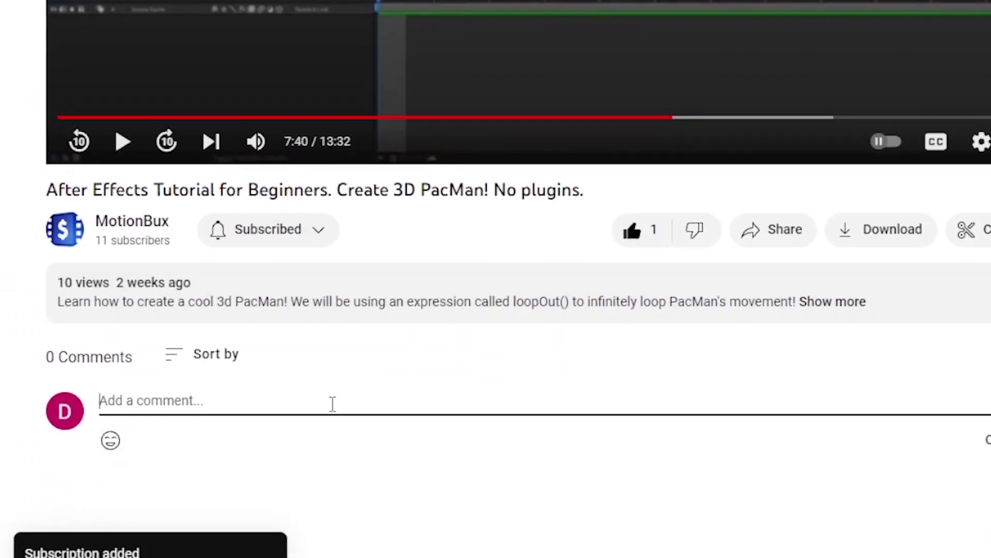
type("This is the coolest")
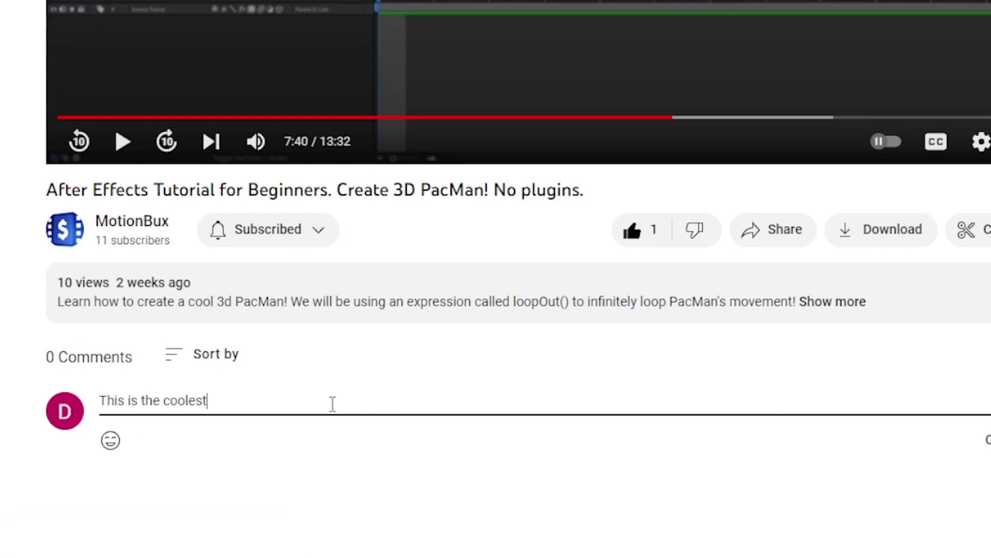
type(" video I have ever seen in my ")
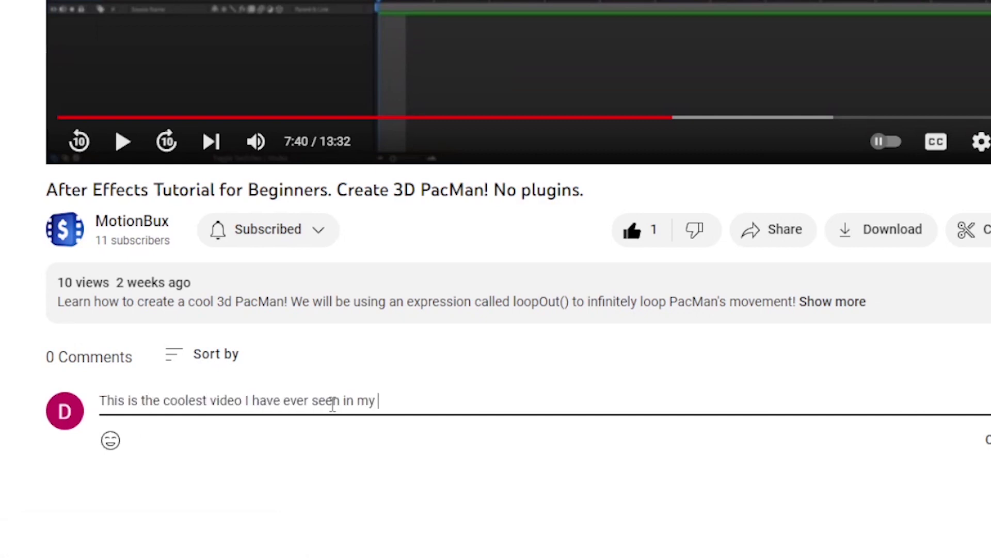
type("entire life of living on this planet we ")
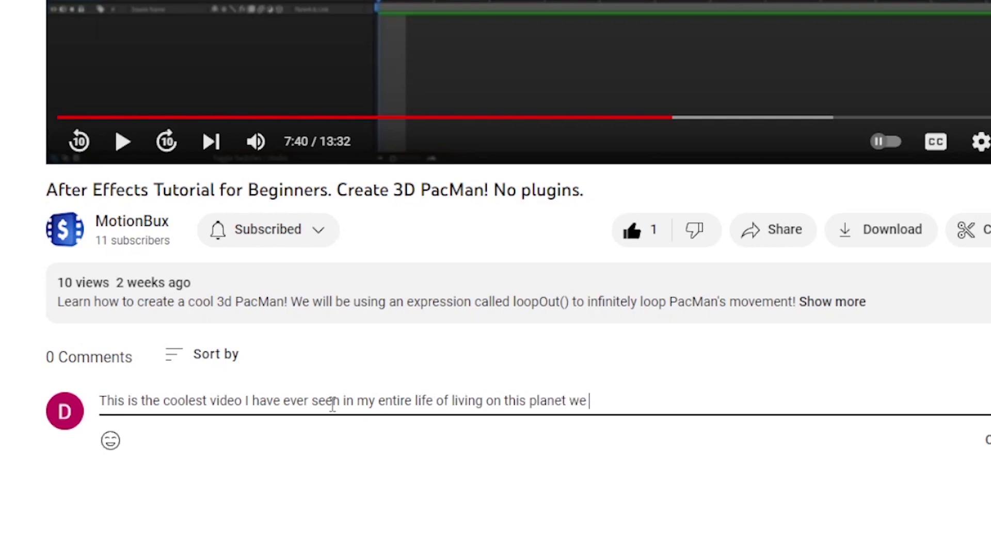
type("call Earth!")
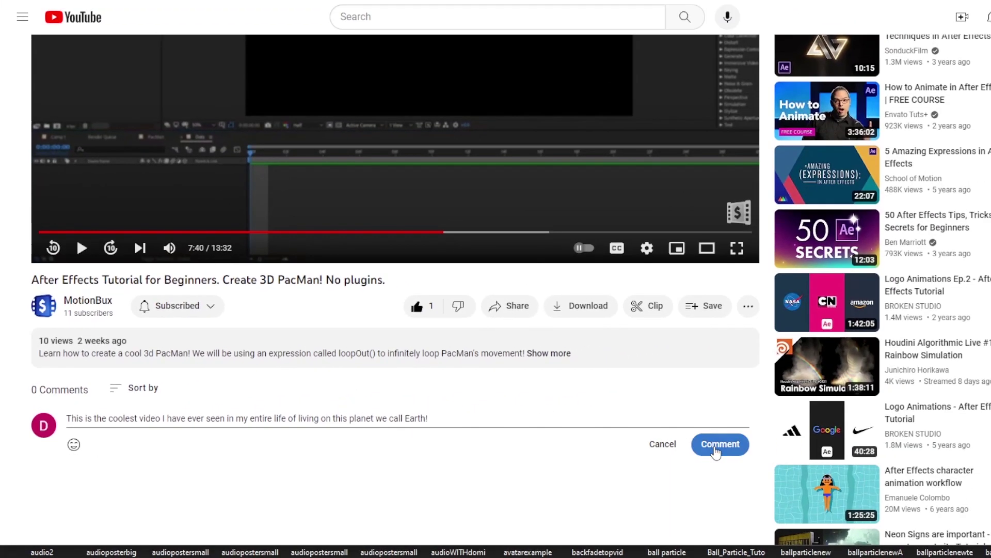
left_click(716, 447)
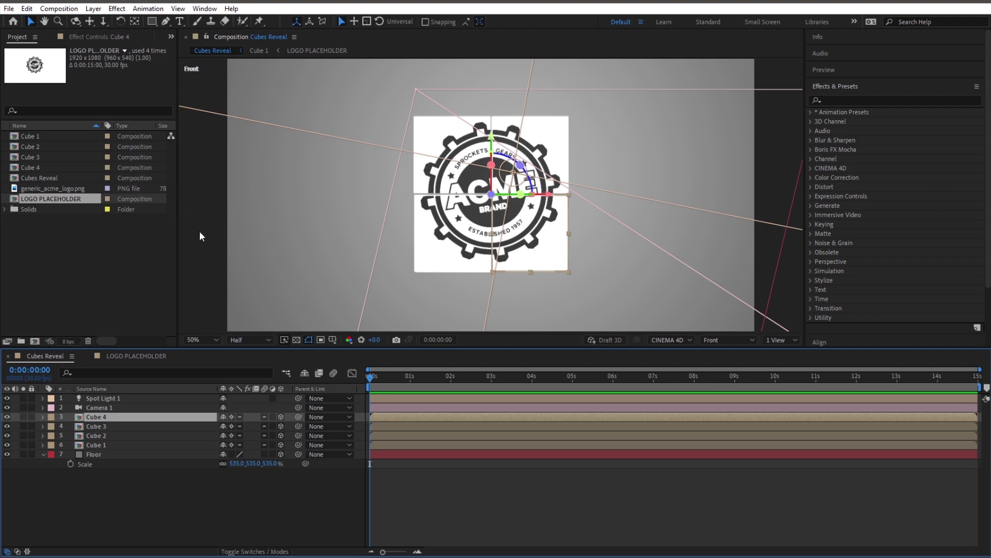
Back in After Effects, move the anchor points of Cube 4, Cube 3, Cube 2 and Cube 1 to the centers of their front faces.
key("y")
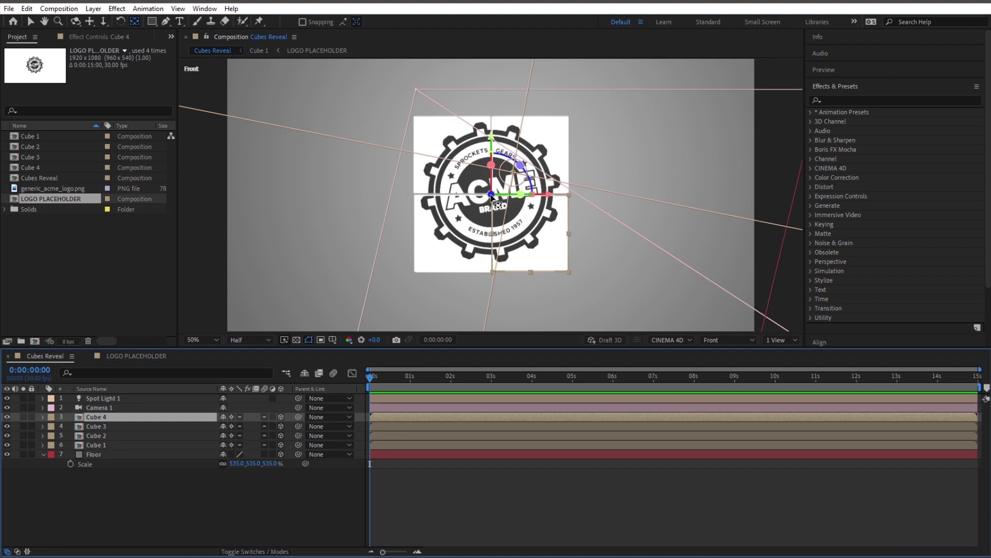
left_click_drag(491, 197, 533, 235)
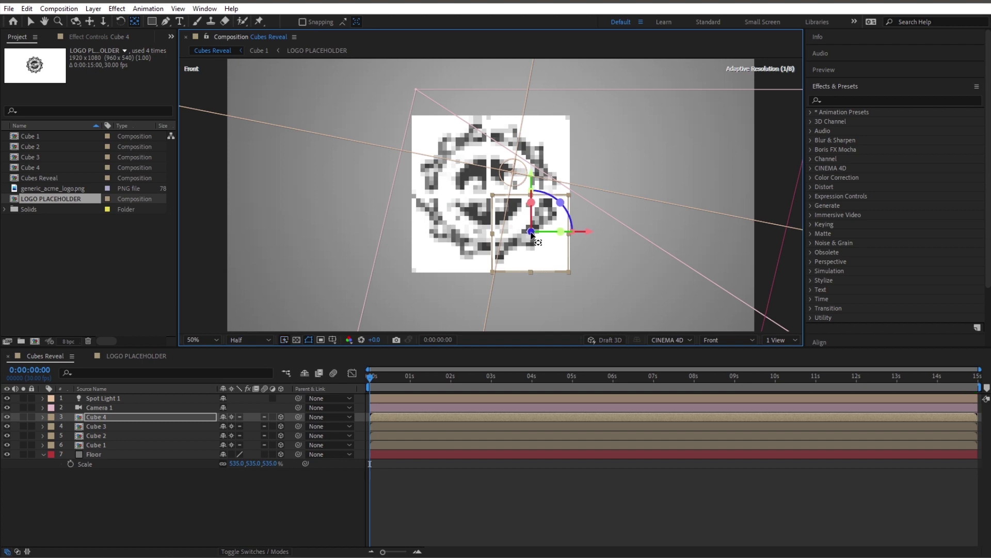
left_click(112, 427)
left_click_drag(491, 196, 457, 221)
left_click(148, 434)
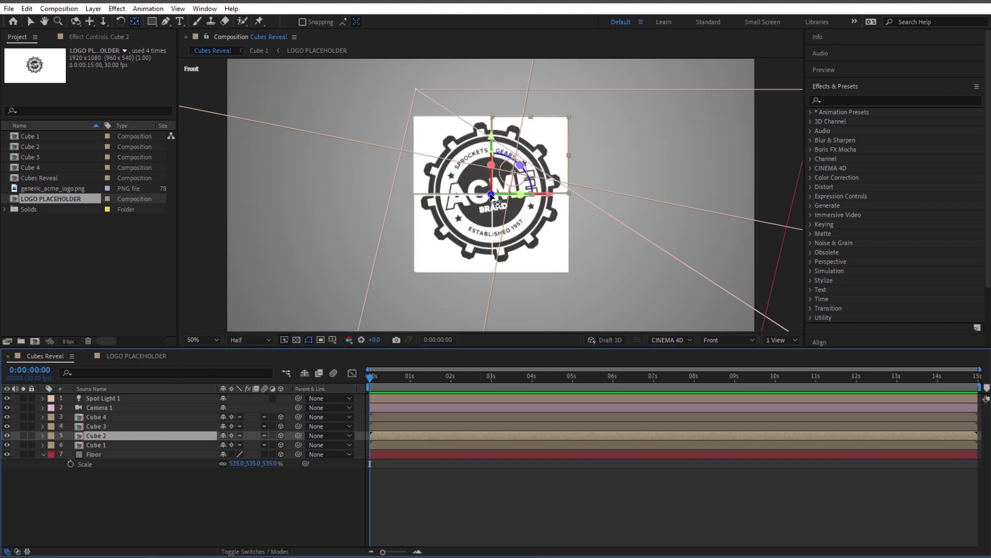
left_click_drag(497, 187, 530, 160)
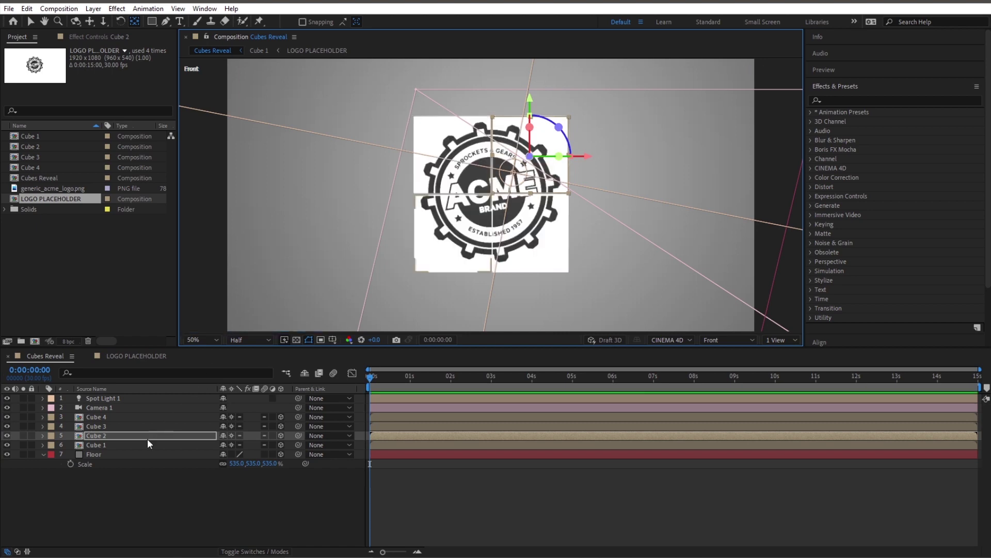
left_click(146, 444)
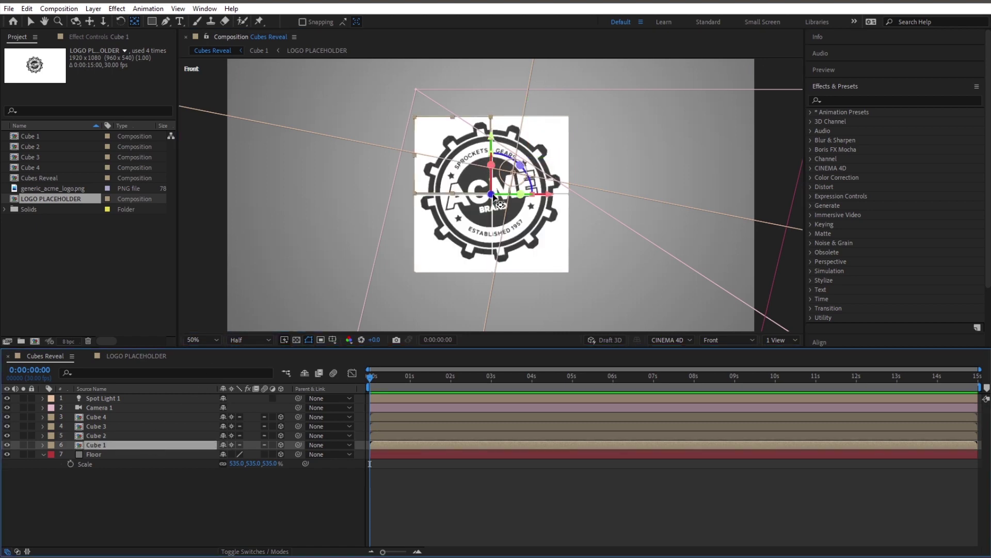
left_click_drag(495, 198, 457, 157)
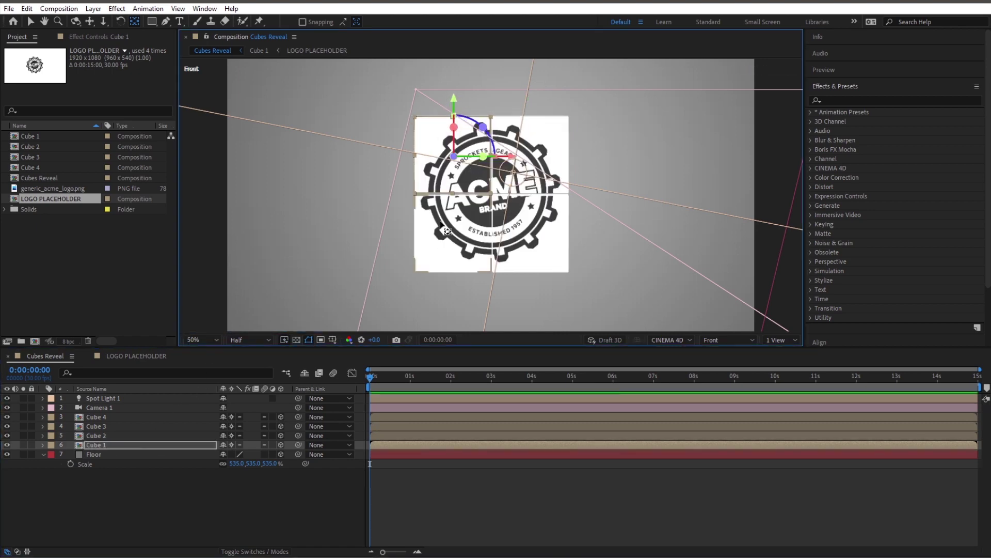
In the Left view, center the anchor points of Cubes 1 to 4 along their depth, and return to the Active Camera view.
left_click(755, 343)
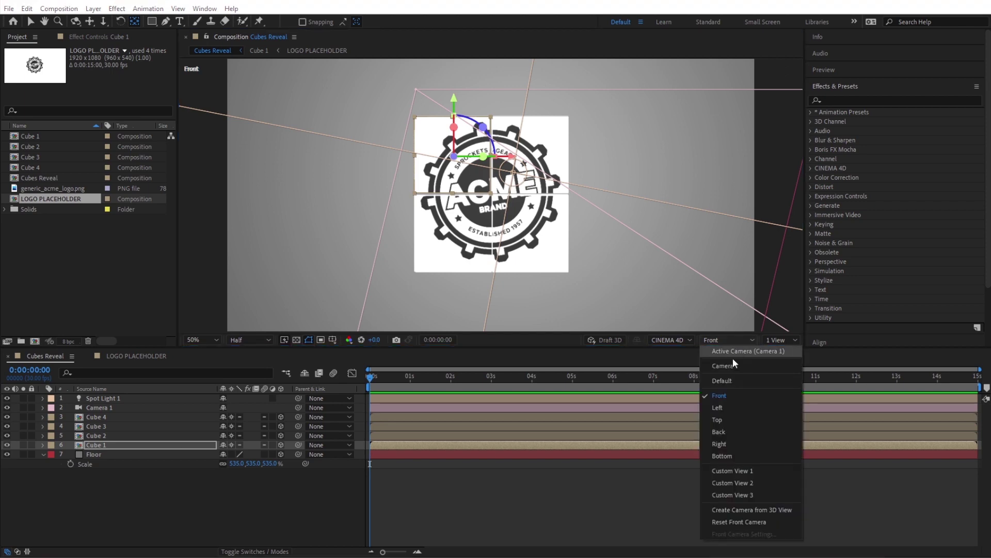
left_click(725, 403)
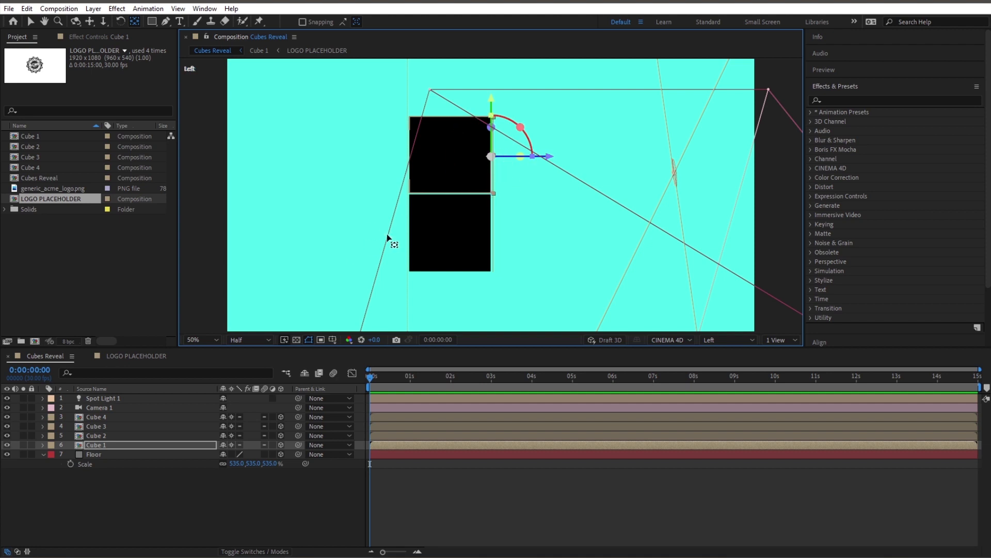
left_click(143, 445)
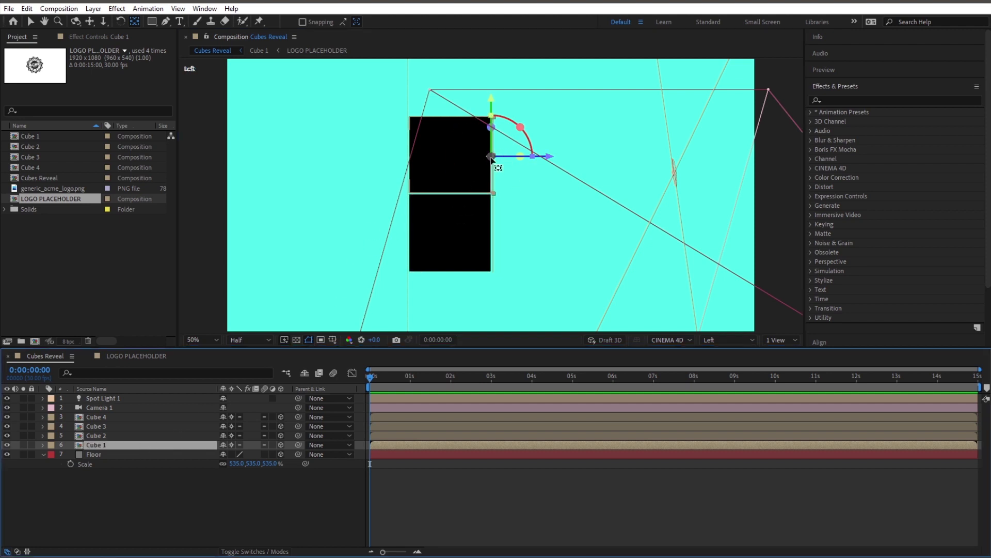
left_click_drag(492, 156, 450, 157)
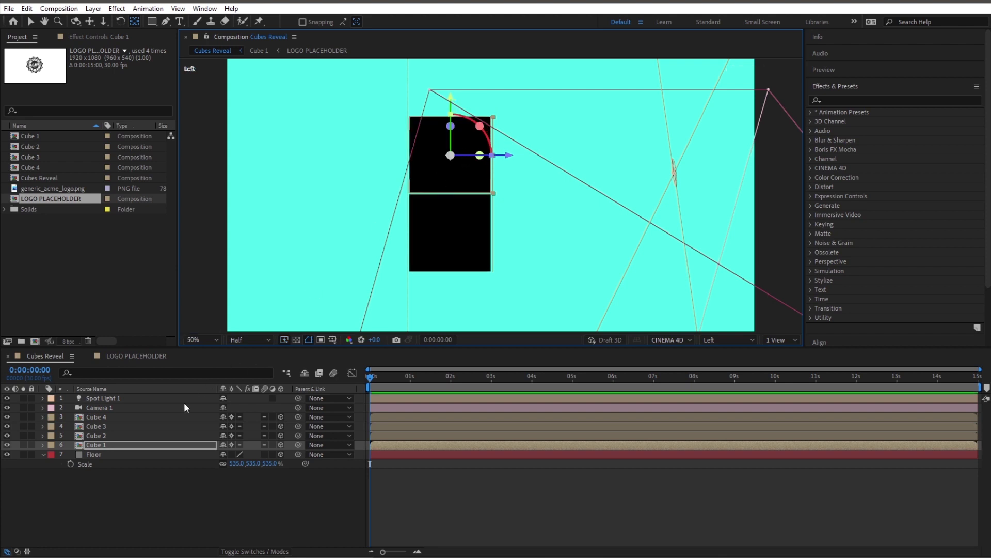
left_click(147, 436)
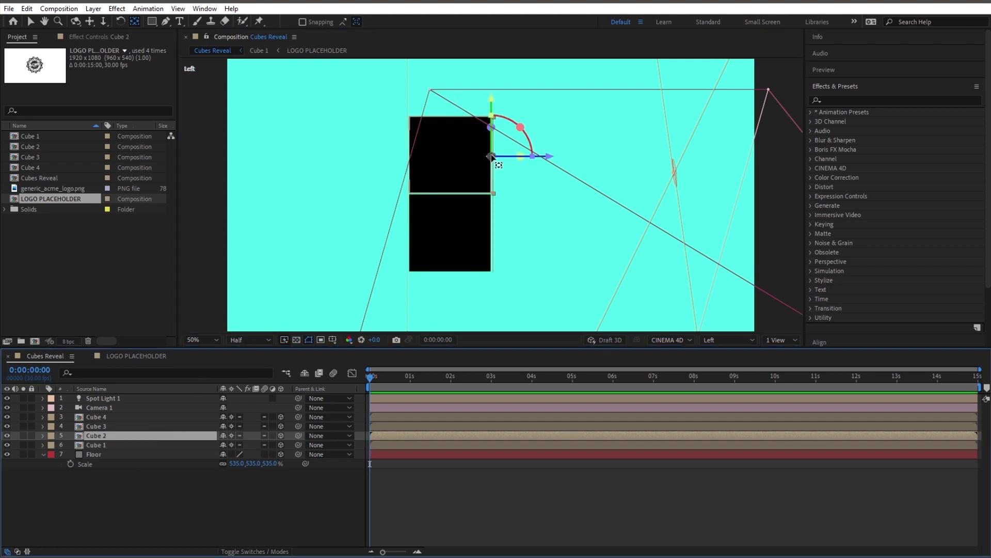
left_click_drag(493, 158, 451, 159)
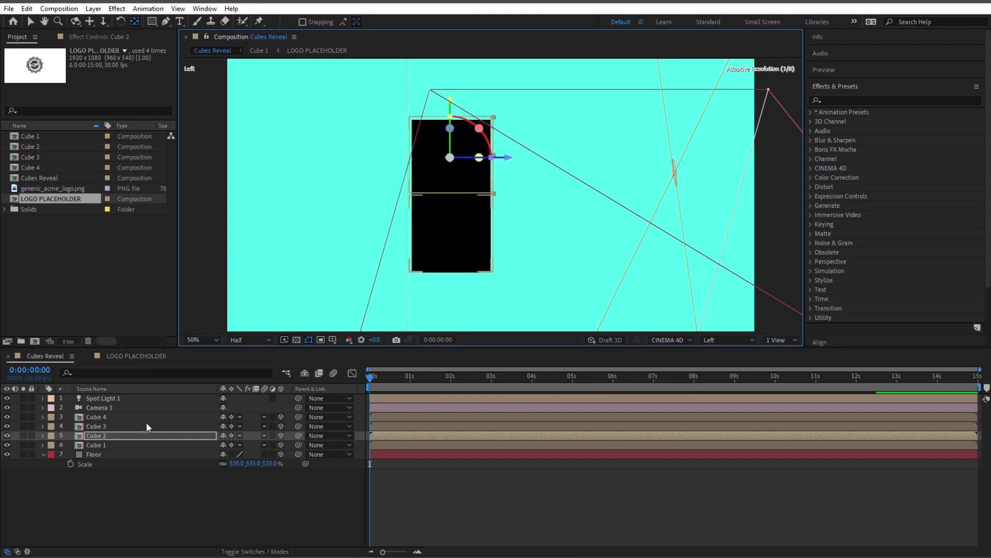
left_click(145, 424)
left_click_drag(494, 233, 451, 233)
left_click(140, 417)
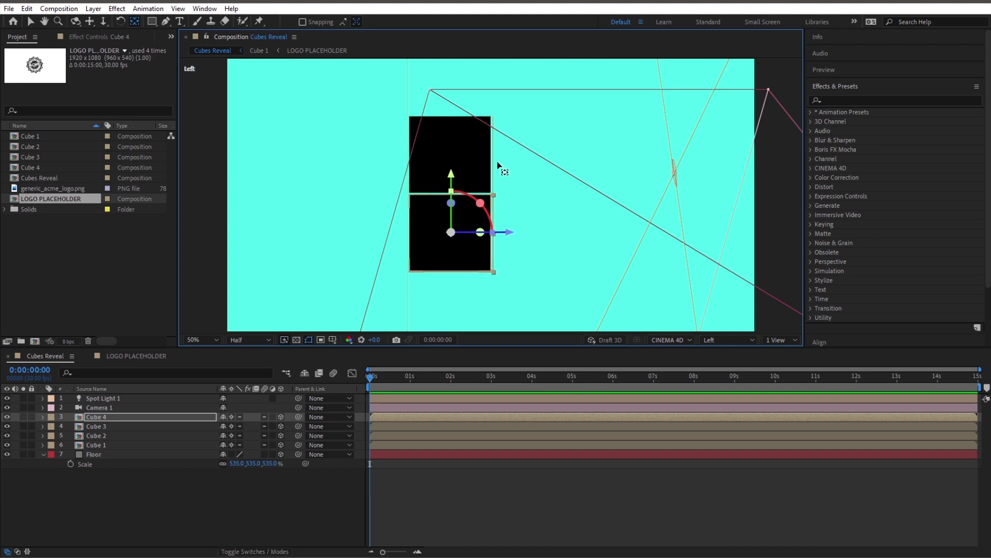
left_click(755, 336)
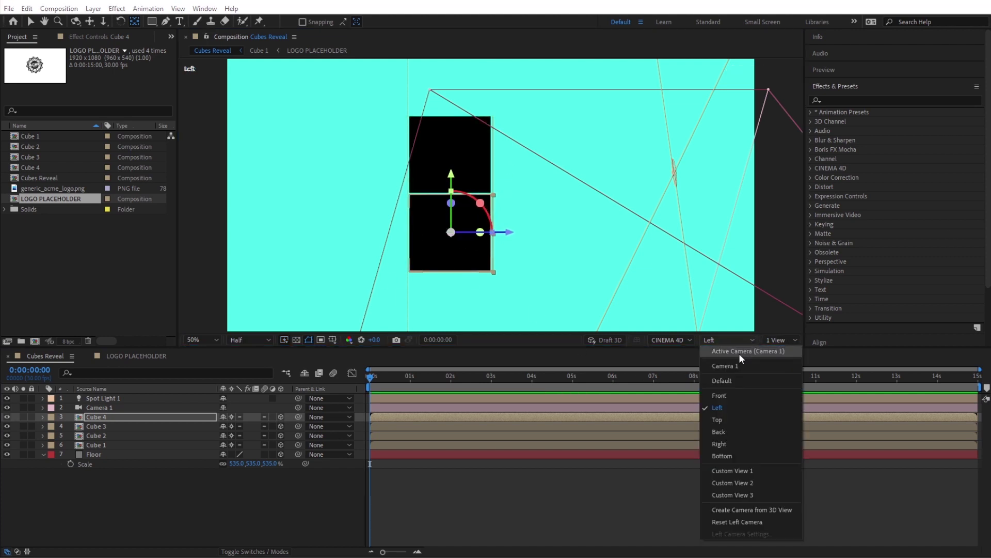
left_click(739, 353)
Try rotating Cube 4 to 47° on X, 73° on Y and 265° on Z, and reset its rotations to 0°.
left_click(140, 419)
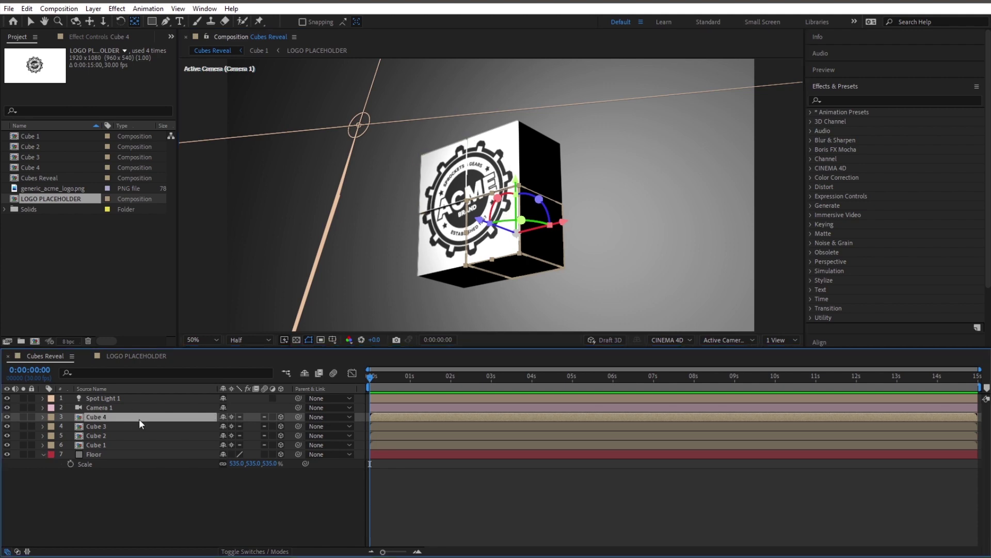
key("r")
left_click_drag(234, 439, 359, 433)
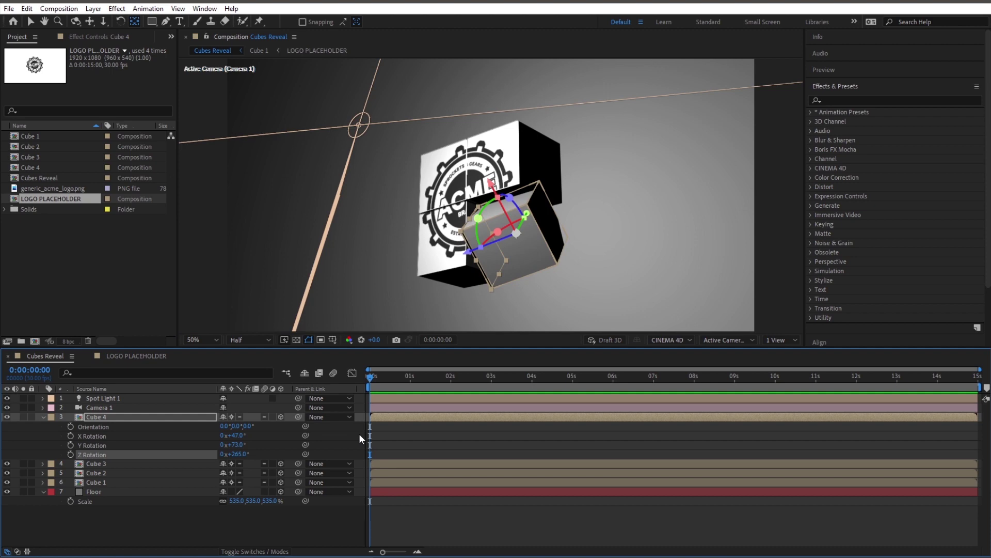
key("ctrl+z")
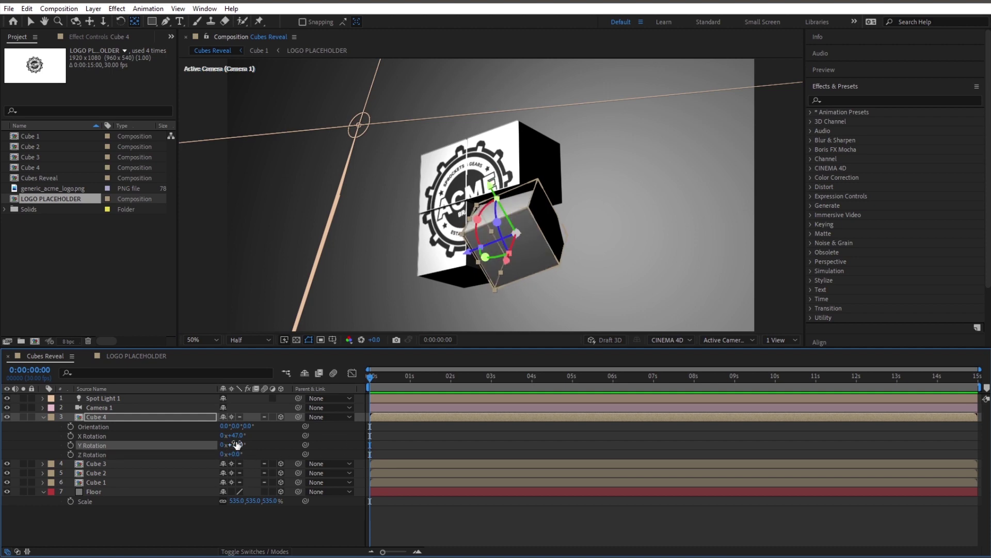
left_click(236, 436)
type("0")
key("Return")
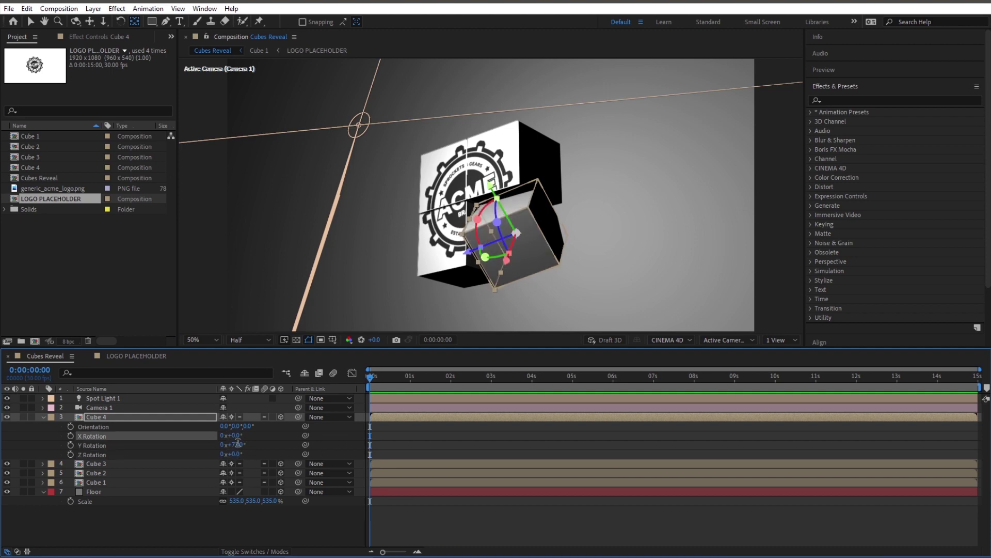
Orbit Camera 1 around the cubes until the logo is seen straight from the front.
left_click(120, 407)
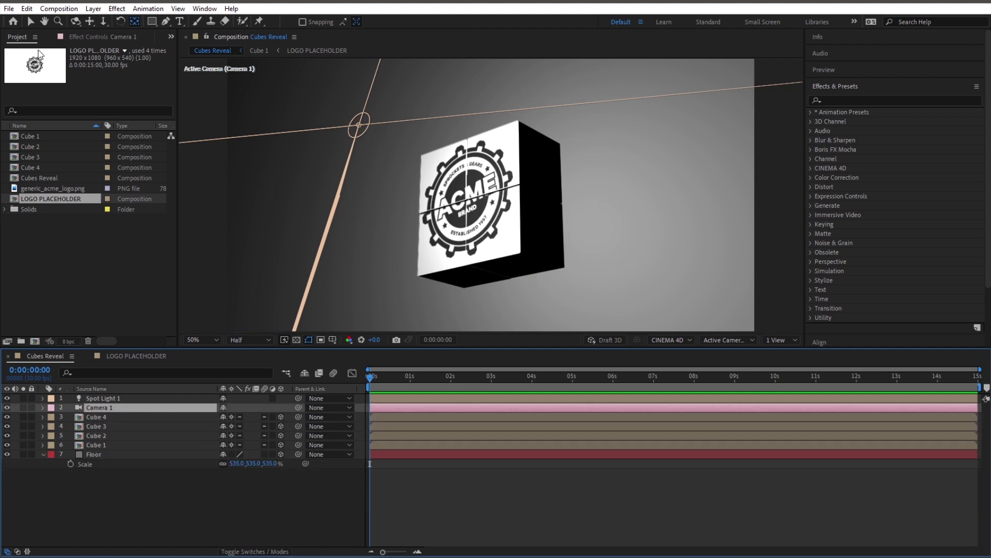
left_click(75, 21)
left_click_drag(413, 217, 581, 273)
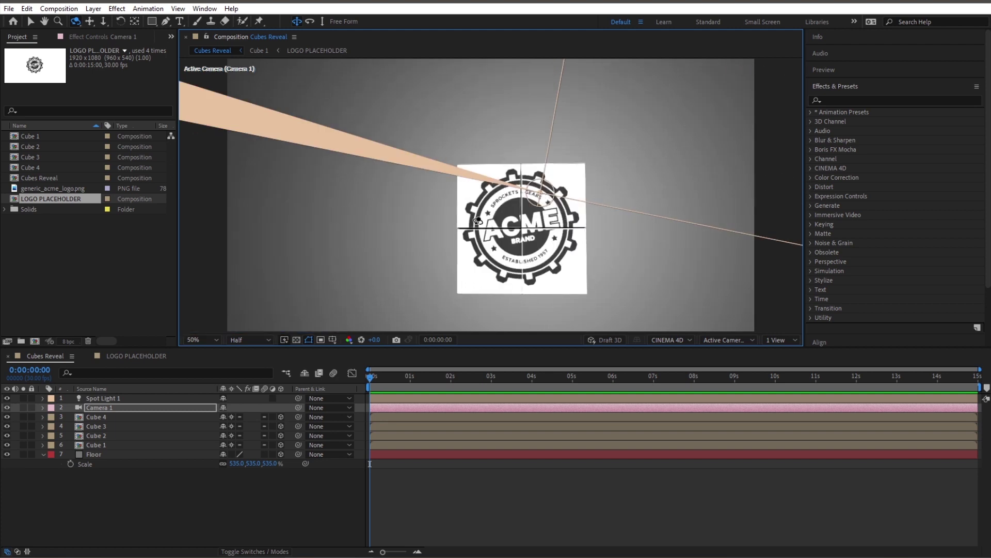
left_click_drag(476, 223, 601, 255)
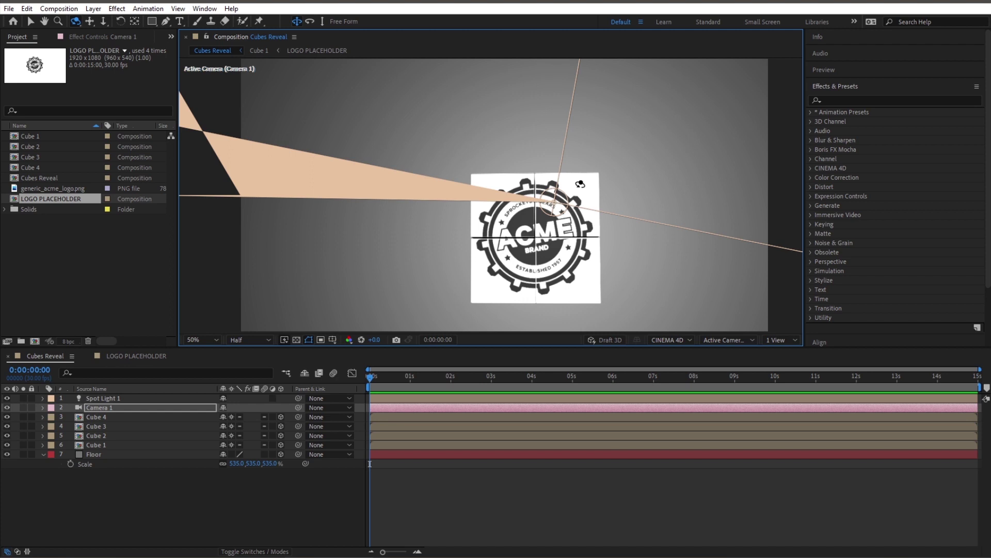
left_click_drag(580, 184, 546, 218)
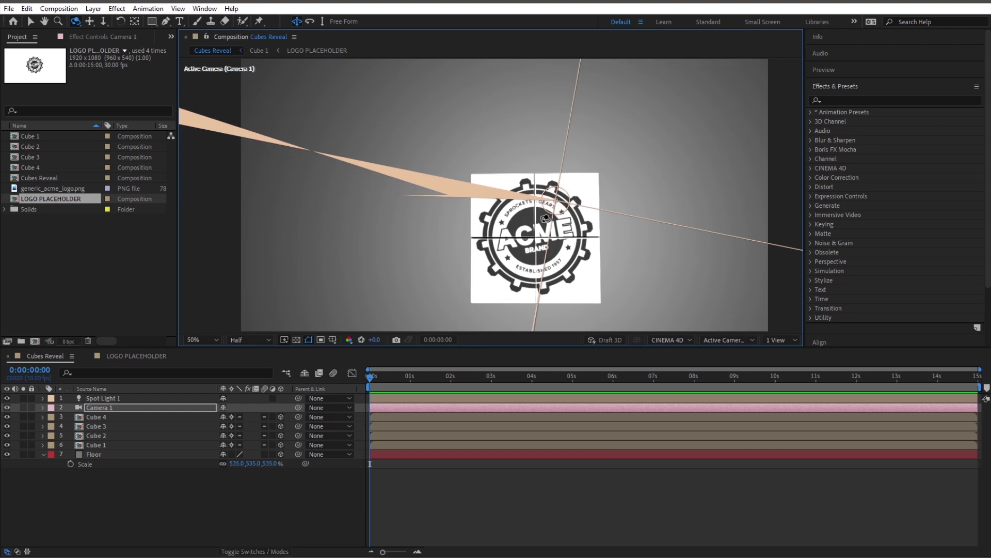
Orbit Camera 1 to a low angle that shows the underside of the cubes, and undo the last orbit.
left_click(739, 339)
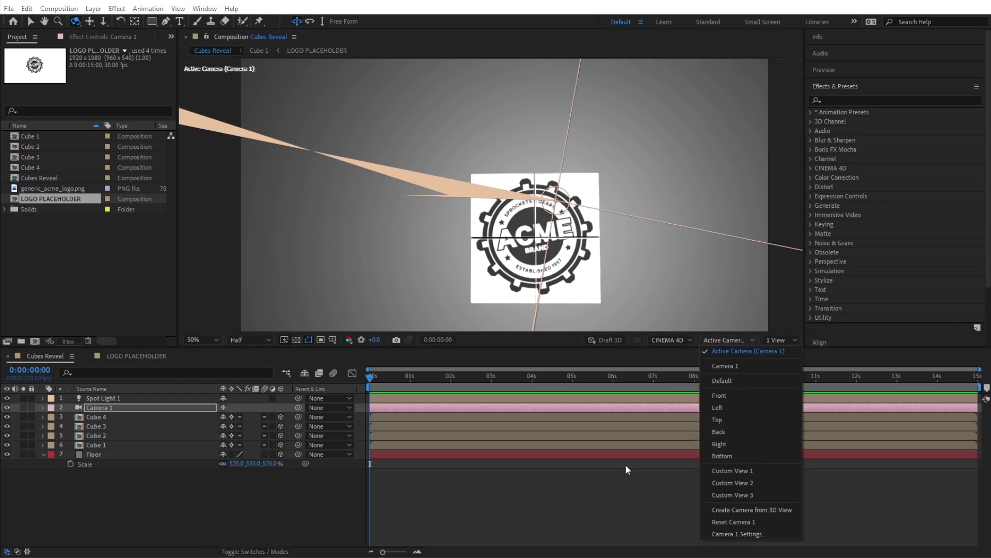
left_click(594, 200)
left_click_drag(586, 239, 591, 174)
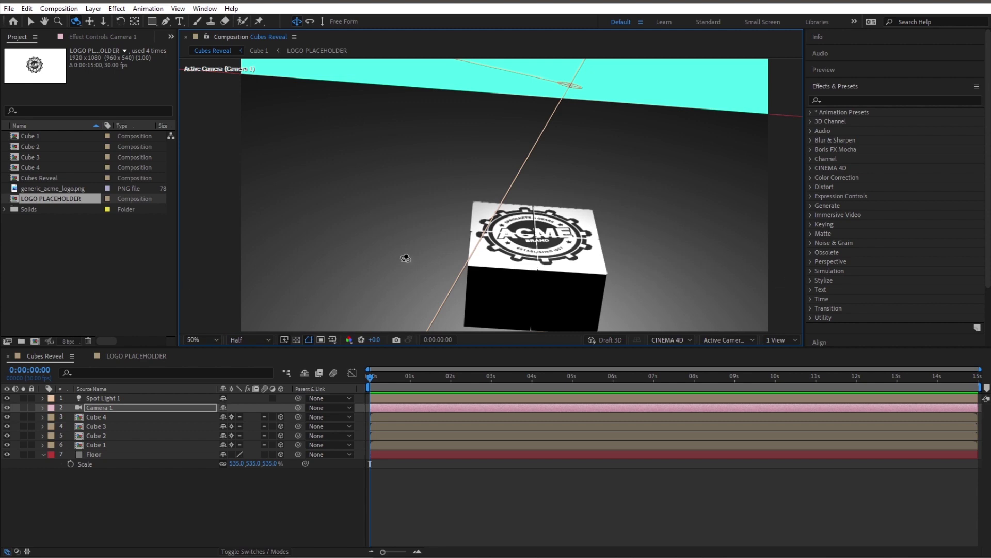
left_click_drag(567, 173, 577, 204)
key("ctrl+z")
Switch to the Bottom view and hide Cube 4, Cube 3 and Cube 2 so only Cube 1 is shown.
left_click(739, 338)
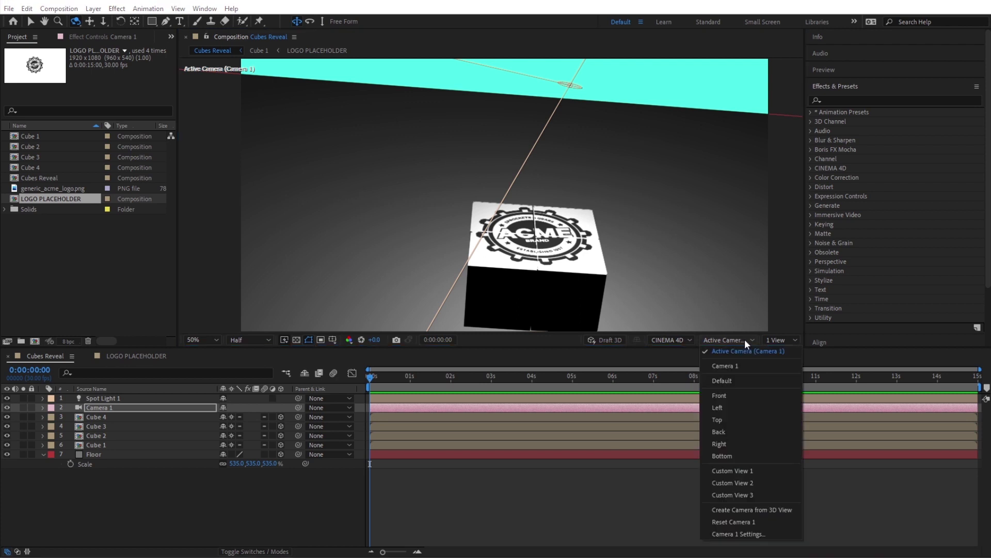
left_click(731, 454)
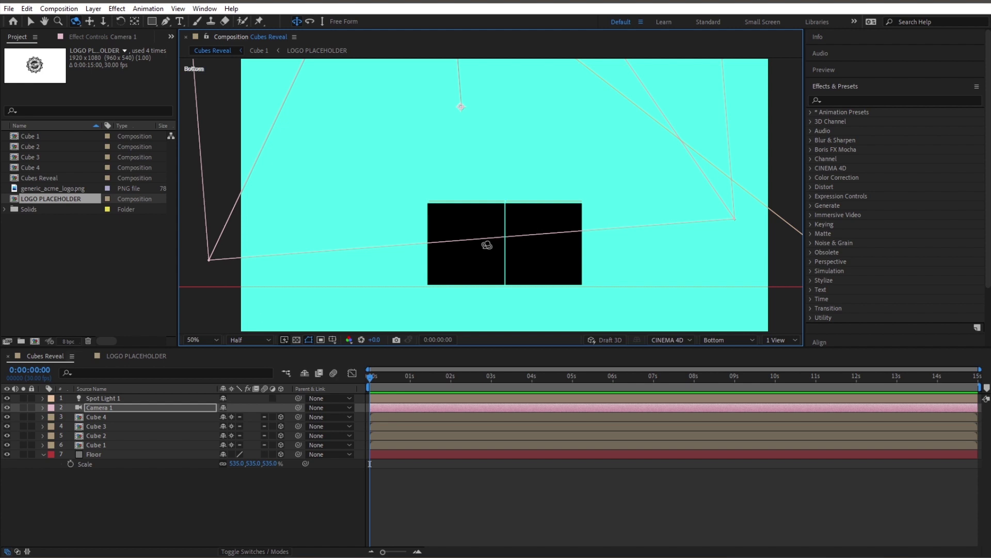
left_click_drag(7, 418, 8, 436)
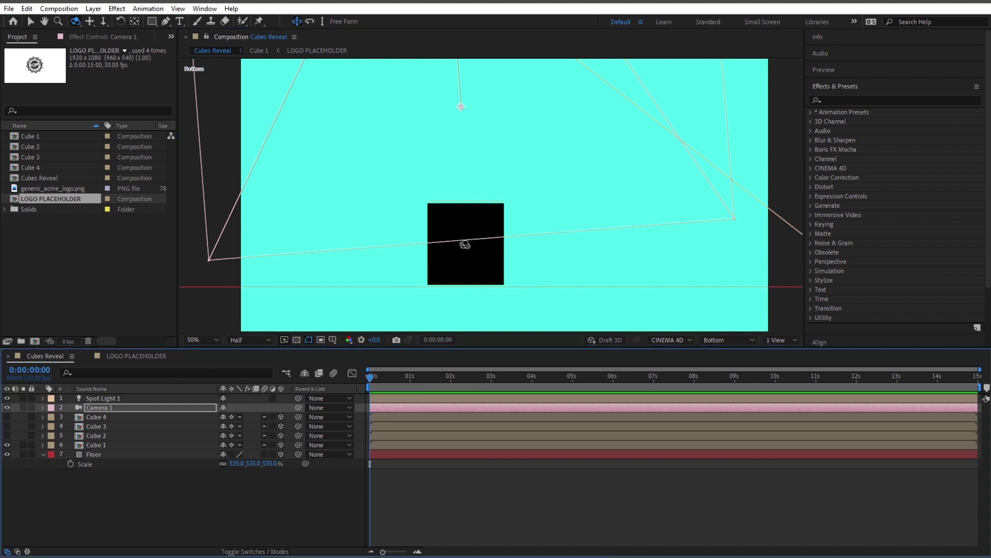
left_click_drag(635, 189, 637, 193)
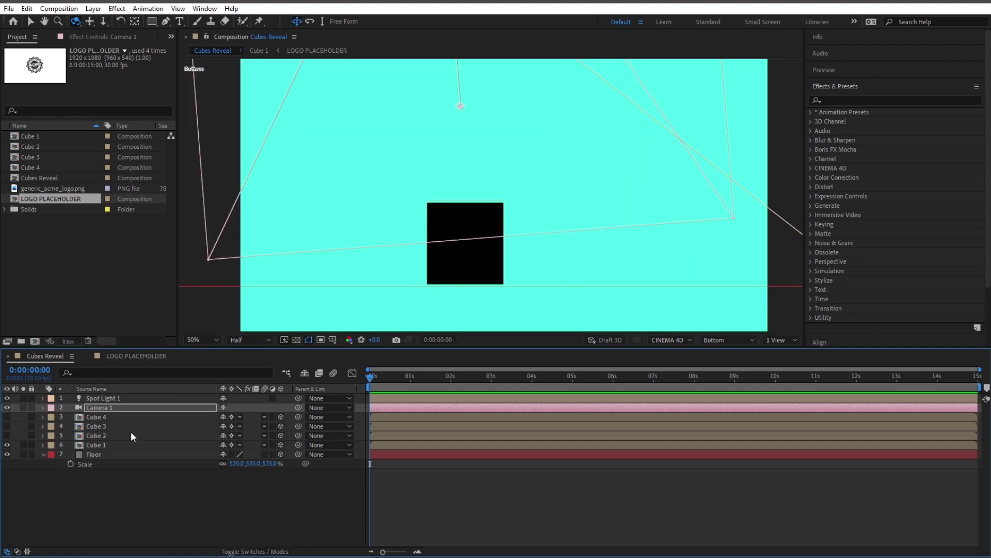
Set a Position keyframe for Cube 1 at 0:00:03:00.
left_click(98, 445)
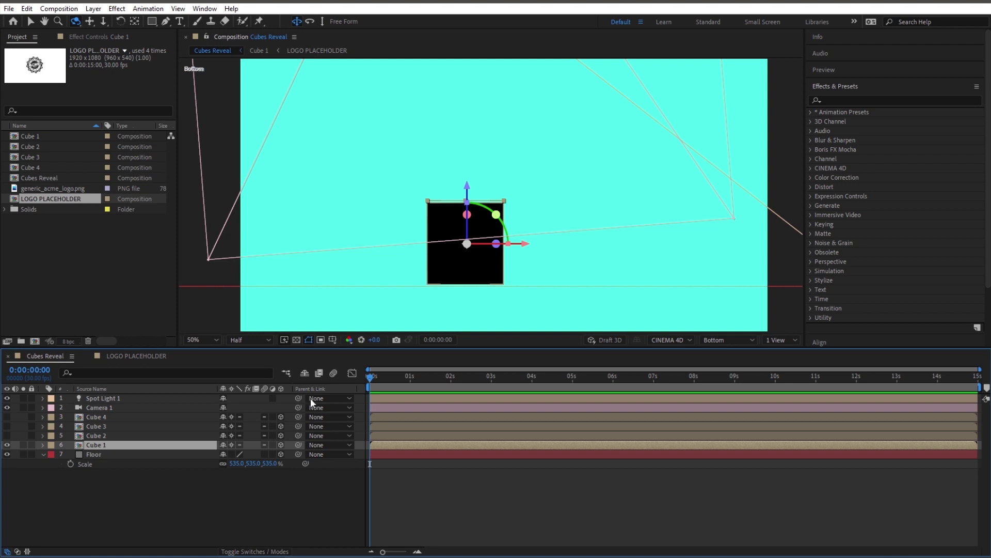
left_click_drag(370, 377, 491, 380)
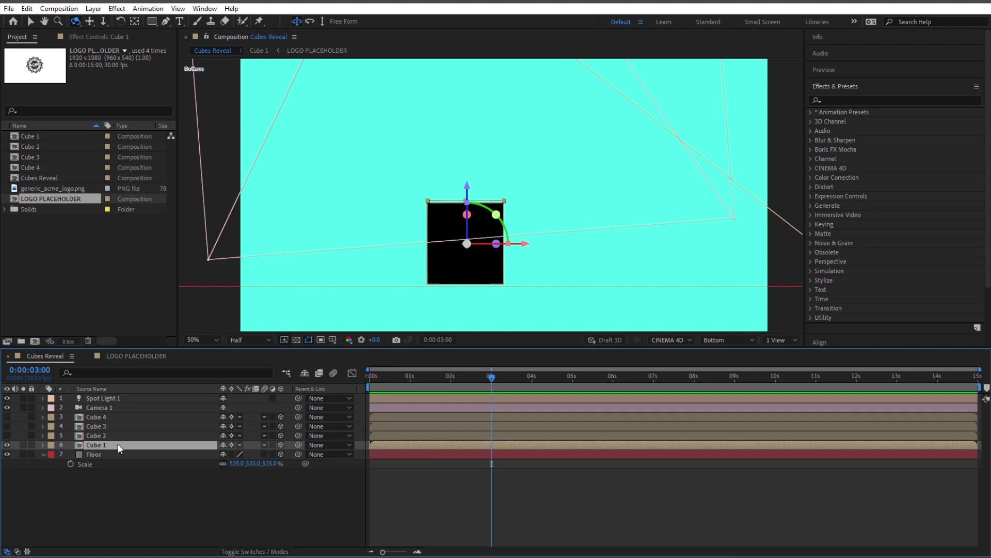
key("p")
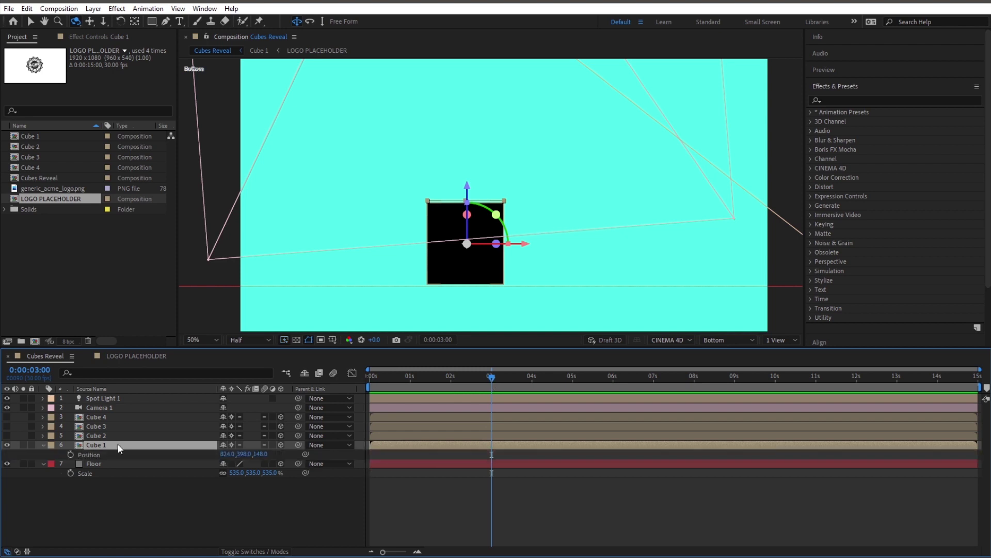
left_click(71, 455)
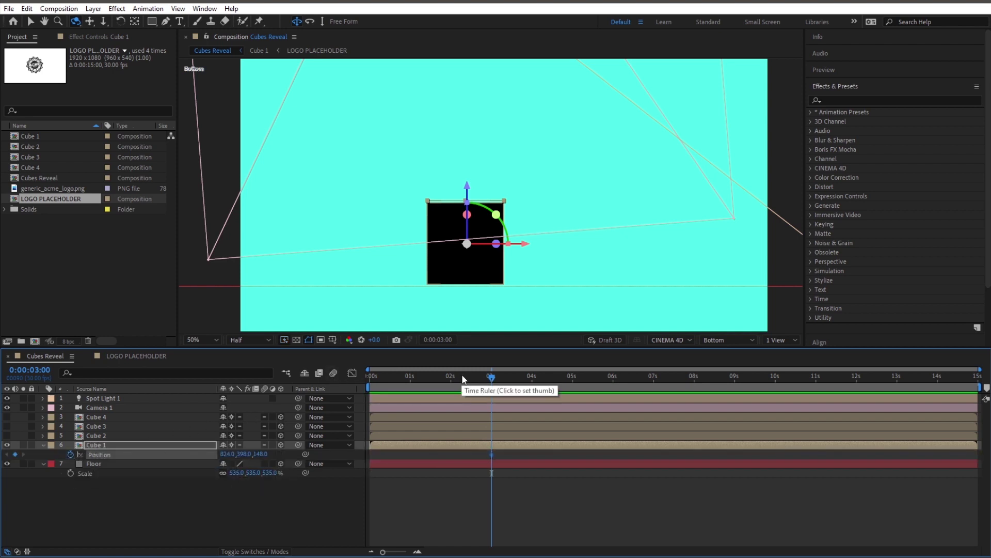
Set a Y Rotation keyframe for Cube 1 at 0:00:03:00 and reveal it together with the keyframed Position.
left_click(114, 446)
key("r")
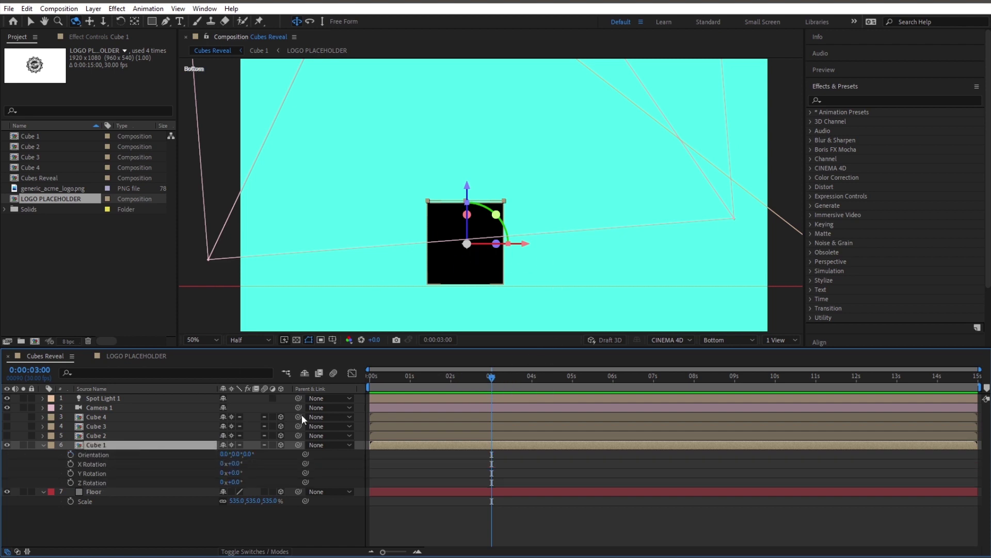
left_click(71, 473)
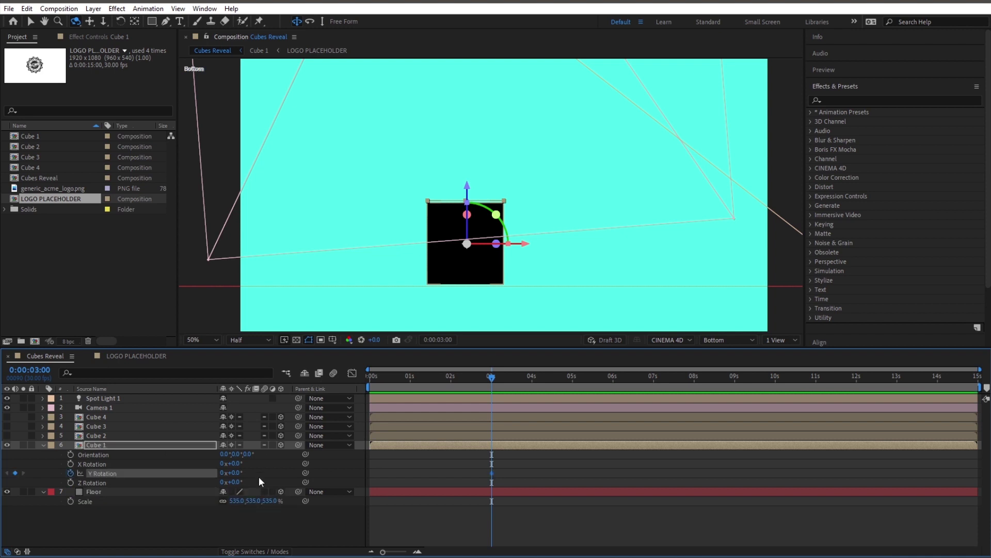
left_click(113, 445)
key("alt+shift+p")
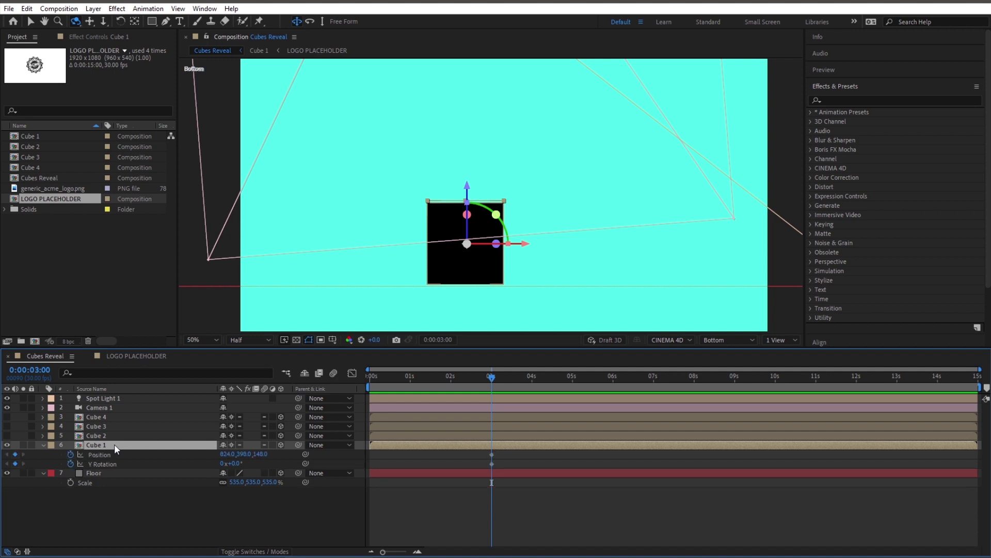
At 0:00:00:00, move Cube 1 out past the frame's edge to about 2036, 398, -172 and preview the motion.
mouse_move(492, 377)
left_mouse_down()
mouse_move(411, 378)
mouse_move(489, 383)
left_mouse_up()
left_click_drag(493, 376, 367, 373)
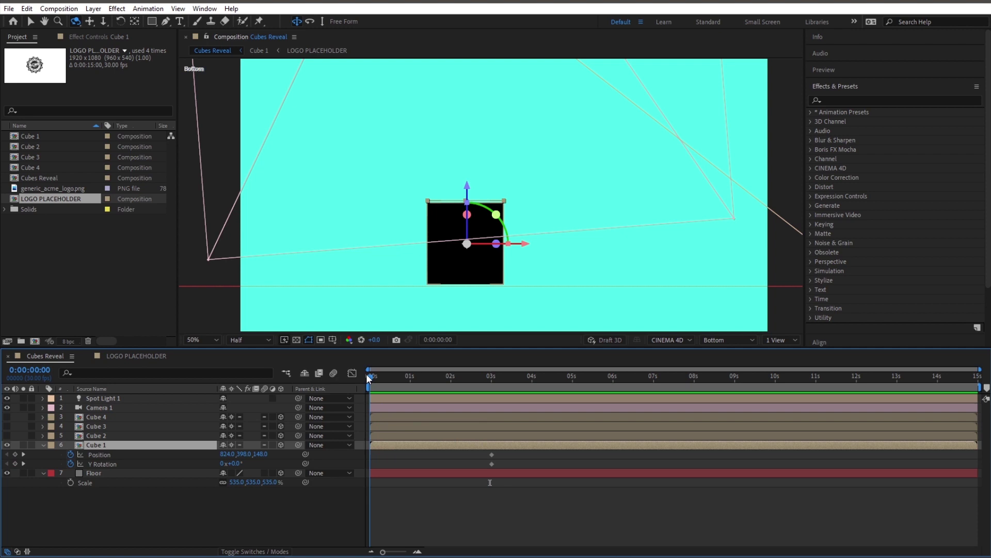
left_click(29, 24)
left_click_drag(445, 264, 780, 180)
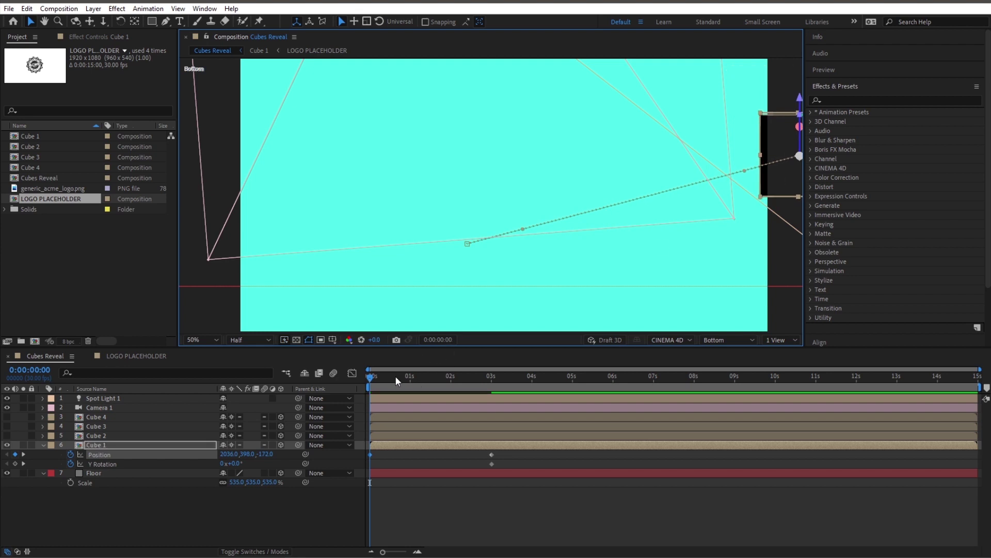
key("space")
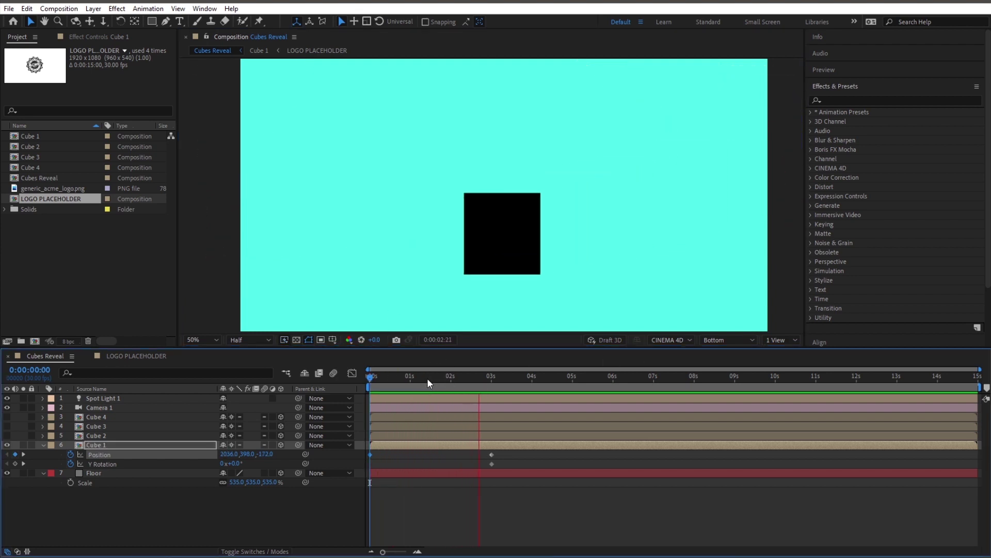
Keyframe Cube 1's Y Rotation at 0:00:00:00, trying 3 revolutions first and settling on -2 revolutions.
left_click_drag(428, 379, 375, 380)
left_click(369, 379)
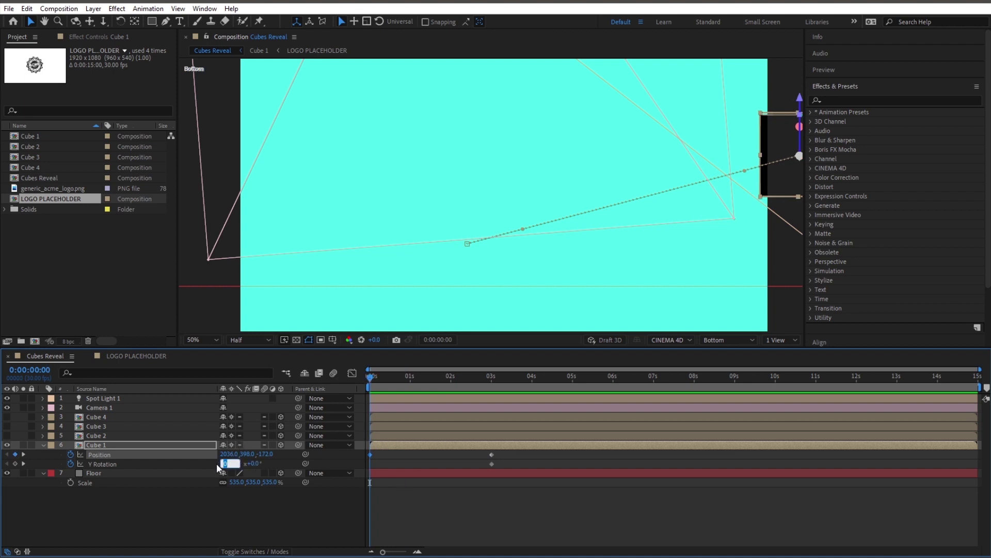
key("Return")
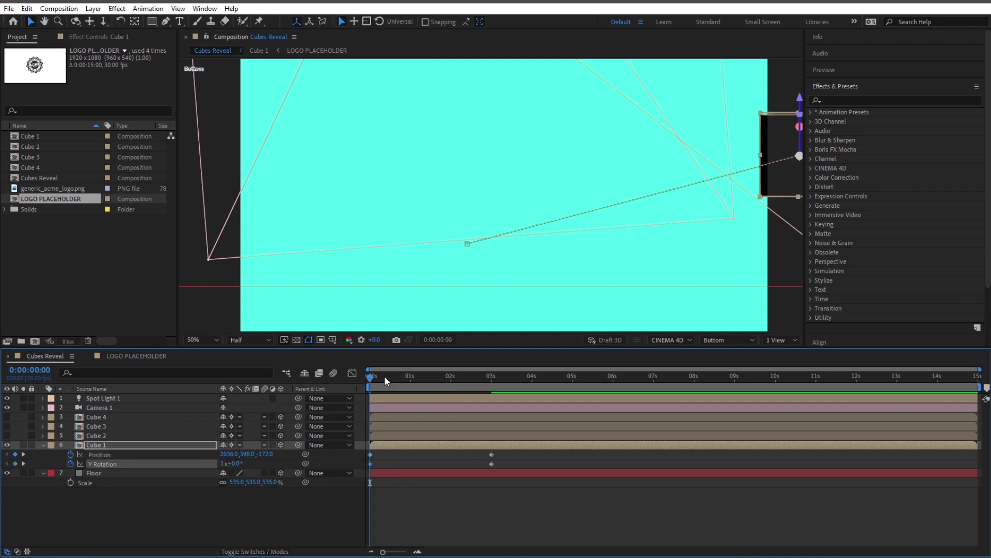
mouse_move(377, 380)
left_mouse_down()
mouse_move(411, 382)
mouse_move(371, 383)
left_mouse_up()
left_click_drag(380, 376, 491, 382)
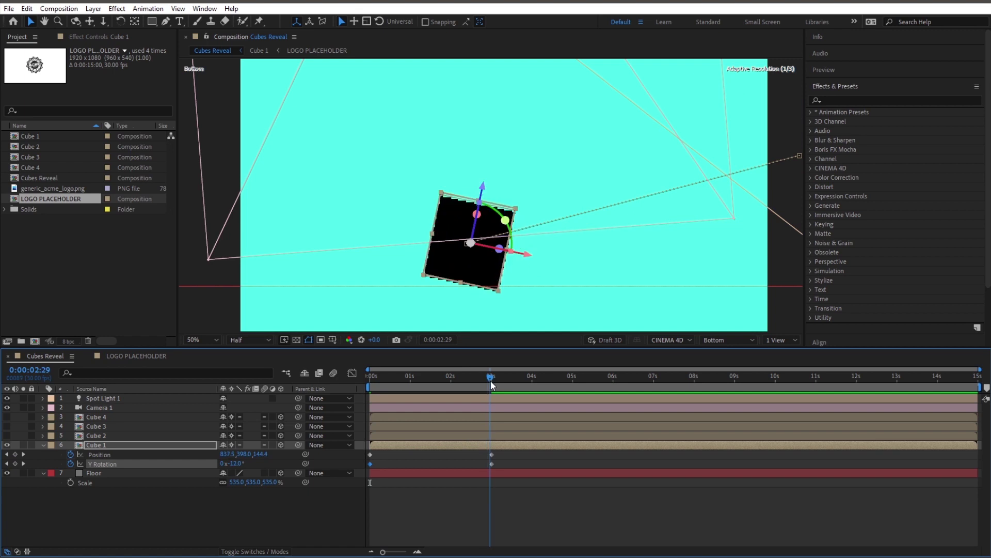
left_click_drag(378, 376, 371, 376)
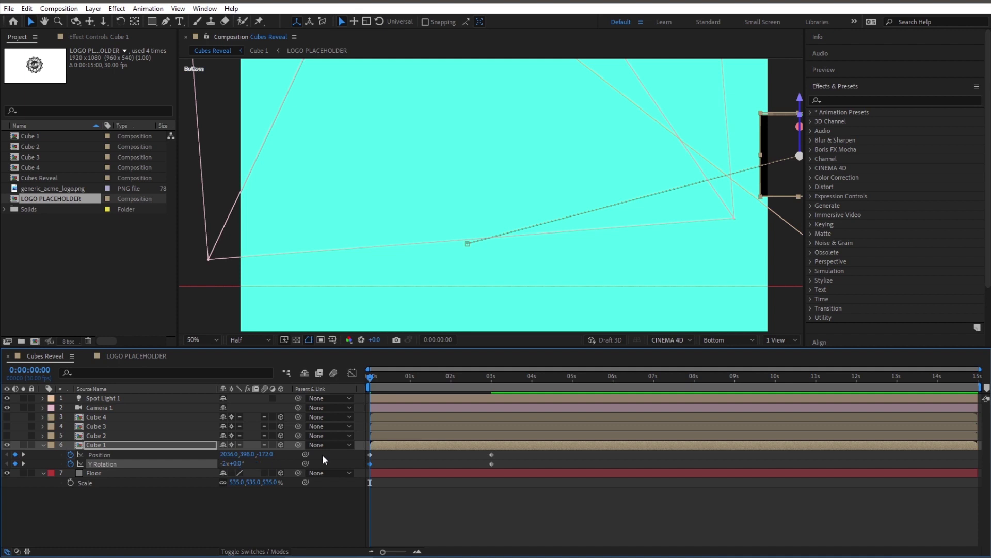
Apply Easy Ease to Cube 1's Position and Y Rotation keyframes at 0:00:03:00 and scrub through the motion.
left_click_drag(372, 376, 480, 384)
left_click(498, 452)
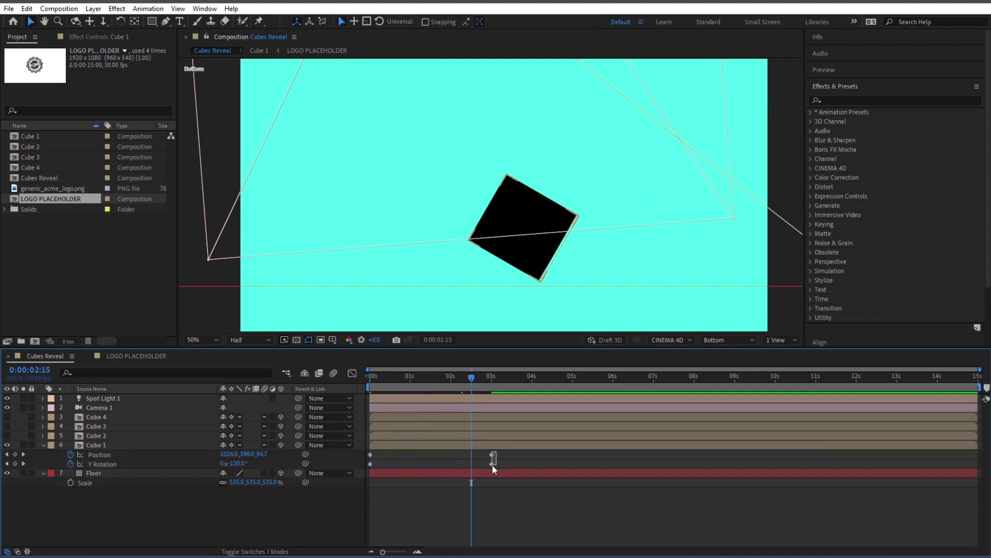
left_click_drag(492, 465, 488, 469)
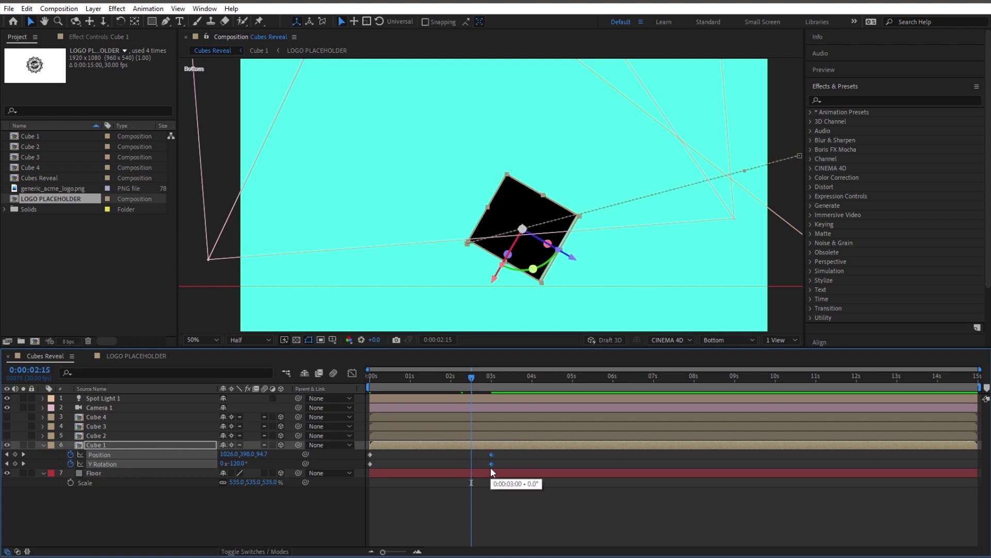
key("F9")
left_click_drag(435, 379, 472, 374)
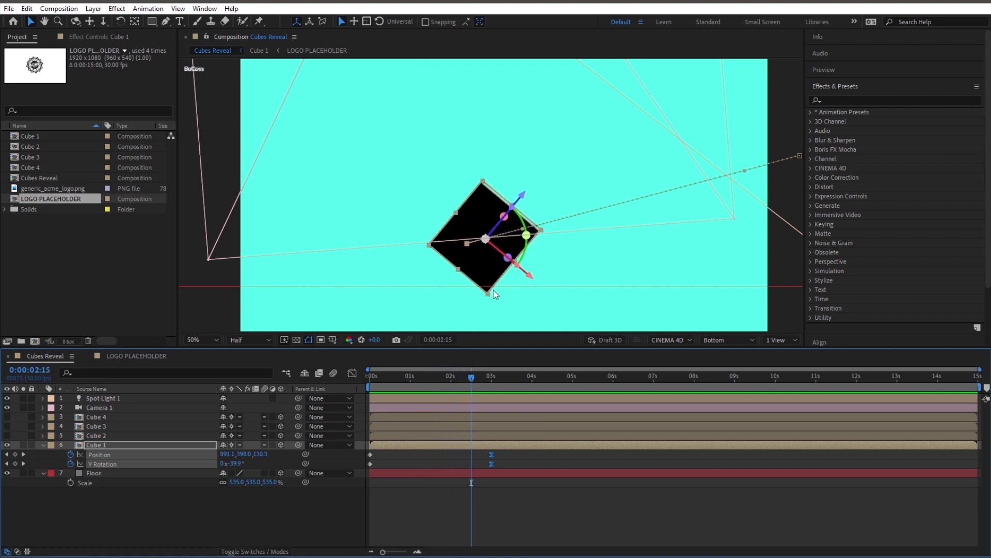
Add Position and Y Rotation keyframes to Cube 1 at 0:00:01:09 and convert them to linear.
left_click_drag(470, 380, 422, 376)
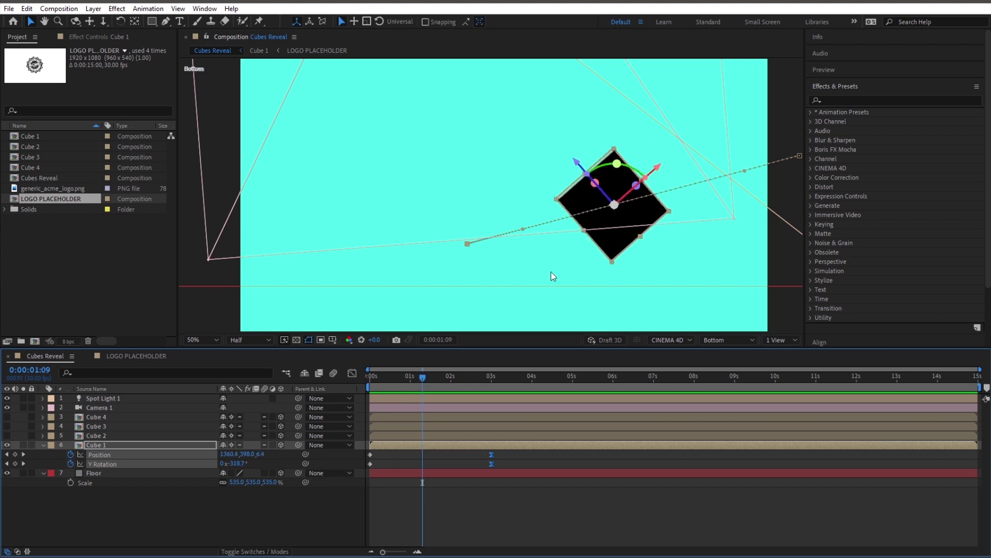
left_click(15, 464)
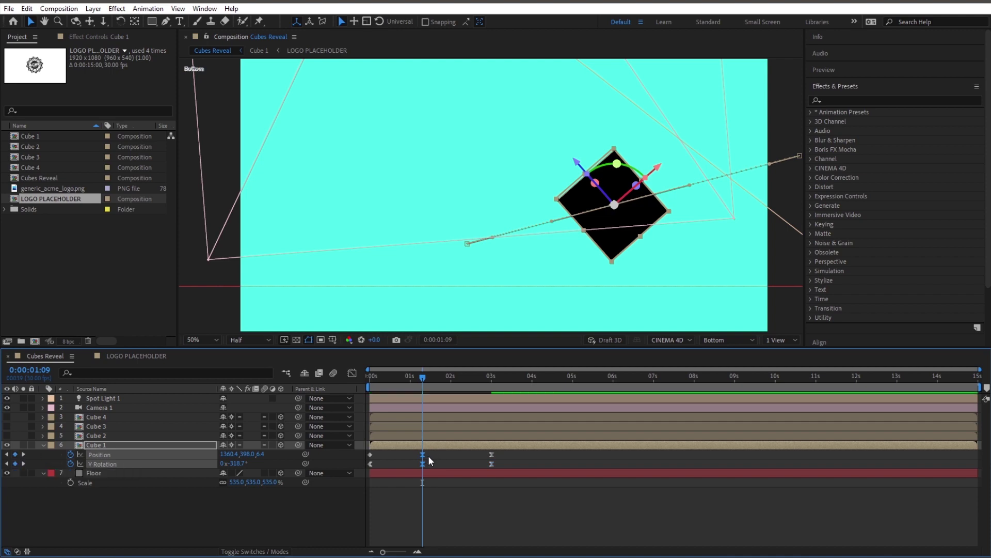
mouse_move(423, 458)
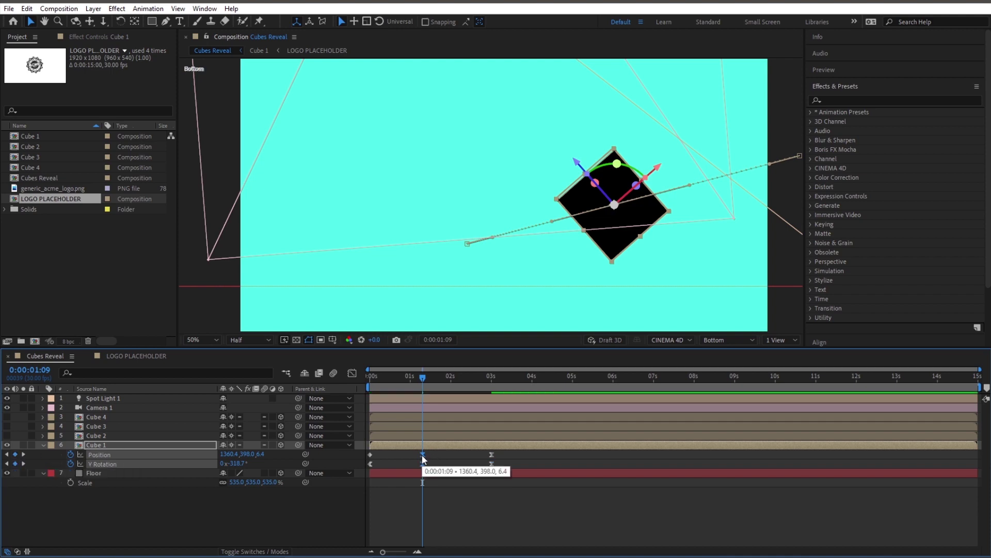
left_click(424, 457, "ctrl")
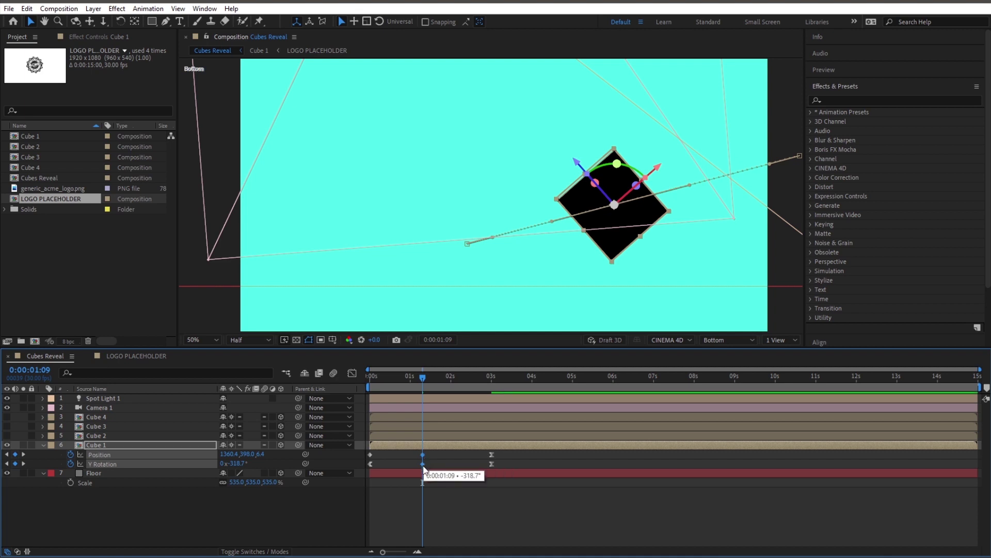
Add Position and Y Rotation keyframes to Cube 1 at 0:00:02:03 and convert them to linear.
left_click_drag(390, 378, 454, 378)
left_click(423, 379)
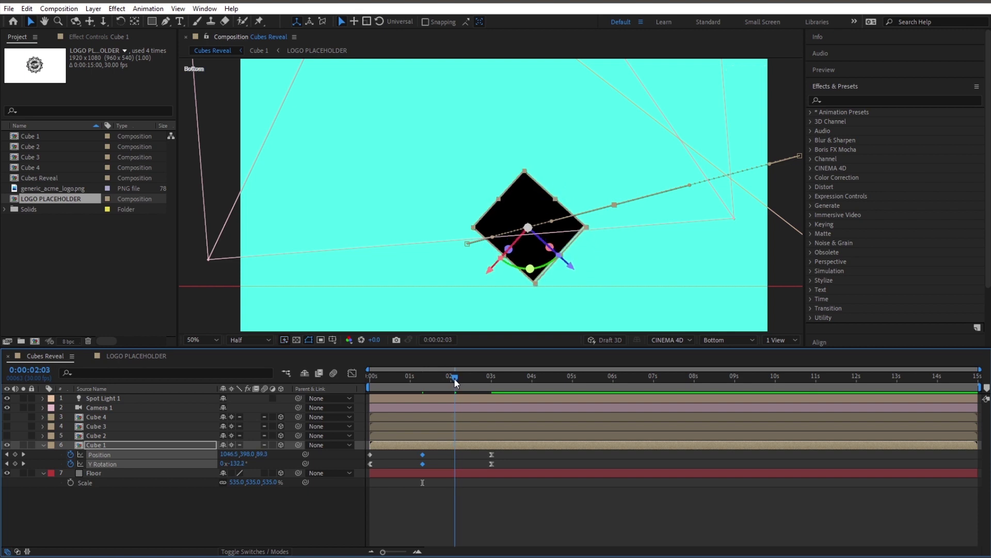
left_click(16, 463)
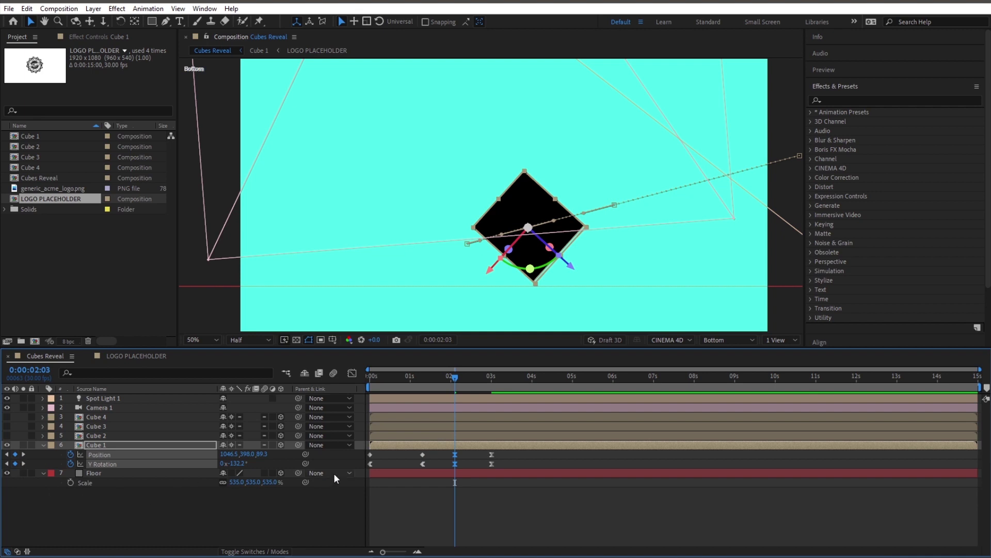
left_click(455, 455, "ctrl")
Reposition Cube 1 closer to the floor at 0:00:01:09 (Z about 94) and at 0:00:02:03 (Z about 105).
mouse_move(409, 377)
left_mouse_down()
mouse_move(454, 380)
mouse_move(423, 377)
left_mouse_up()
left_click_drag(616, 214, 624, 242)
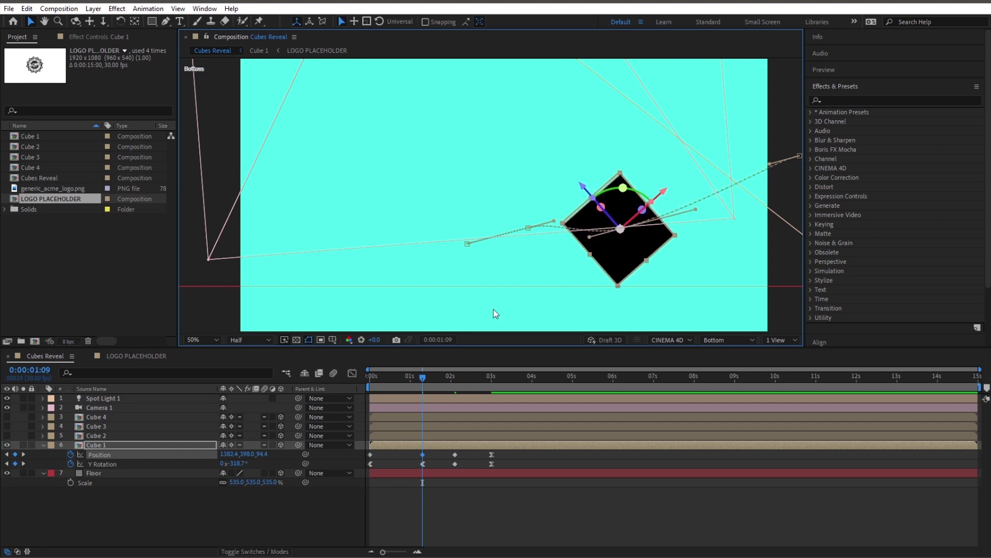
left_click_drag(444, 378, 454, 379)
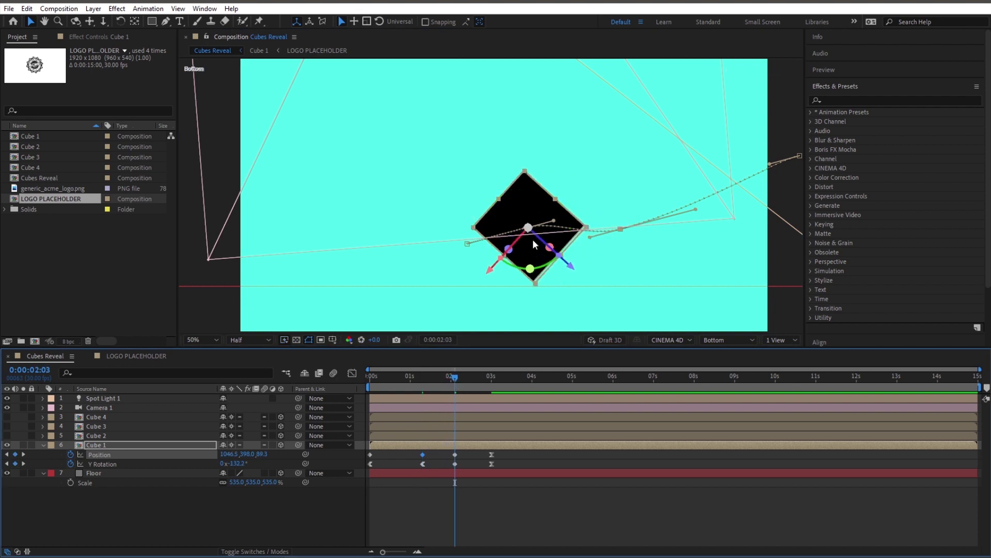
left_click(533, 210)
left_click_drag(533, 210, 535, 219)
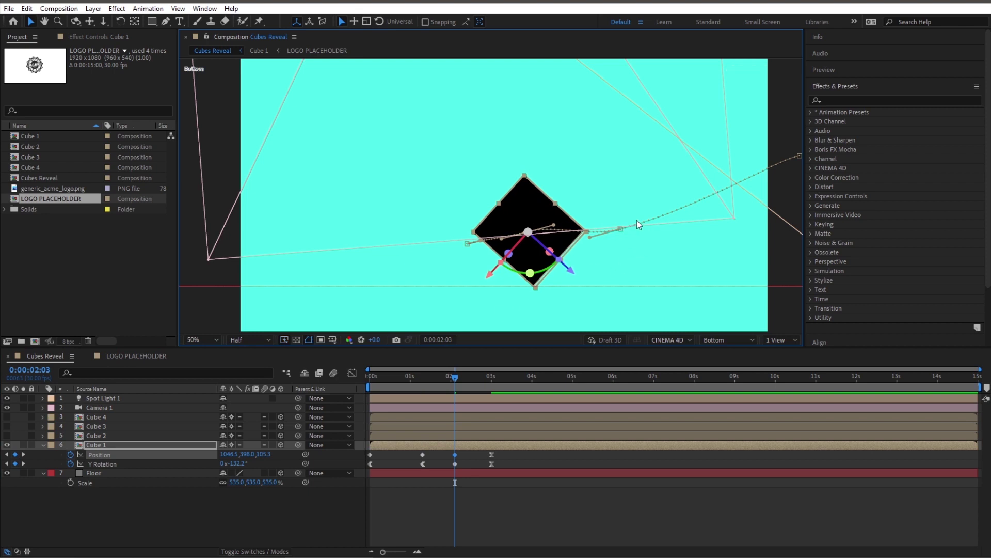
Bend the first segment of Cube 1's motion path into an arc and retract the outgoing handle at the 0:00:01:09 keyframe.
left_click(421, 376)
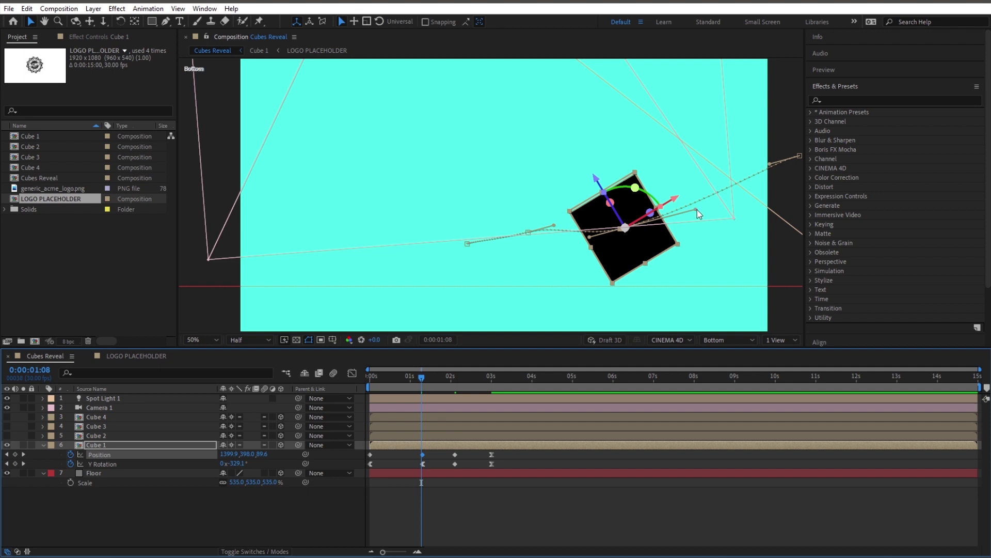
left_click_drag(696, 209, 685, 162)
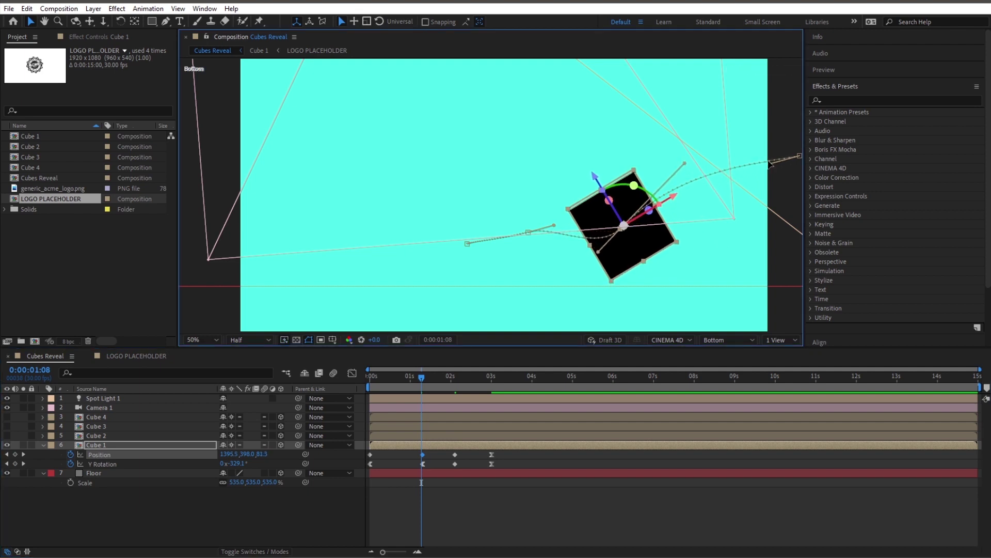
left_click_drag(769, 163, 766, 153)
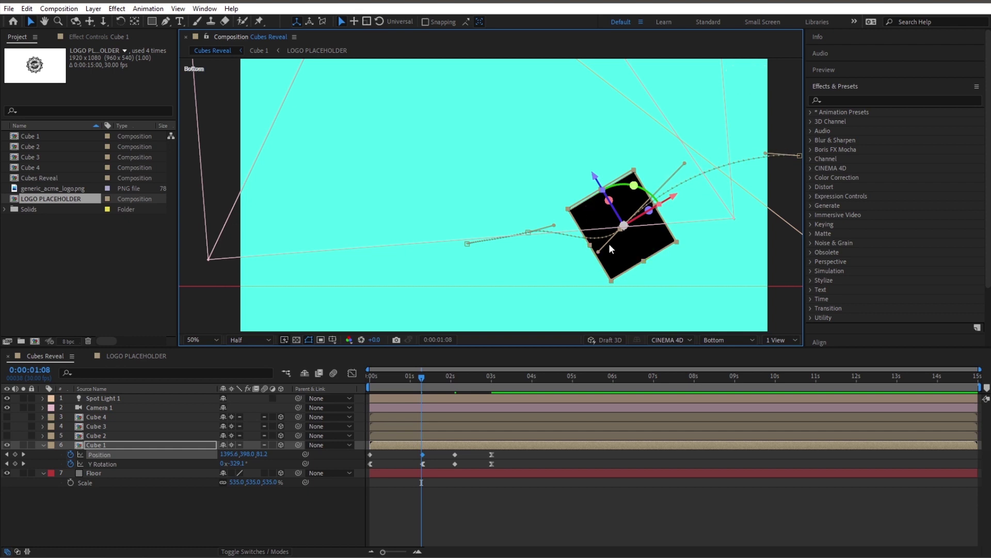
left_click_drag(599, 252, 617, 231)
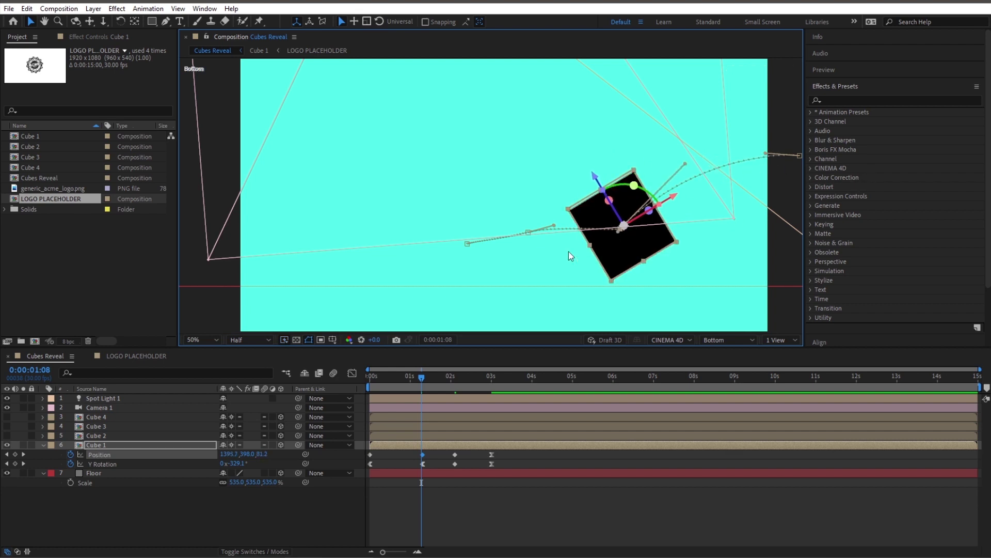
Arc the middle segment of Cube 1's motion path and retract the outgoing handle at the 0:00:02:03 keyframe.
left_click_drag(448, 377, 454, 375)
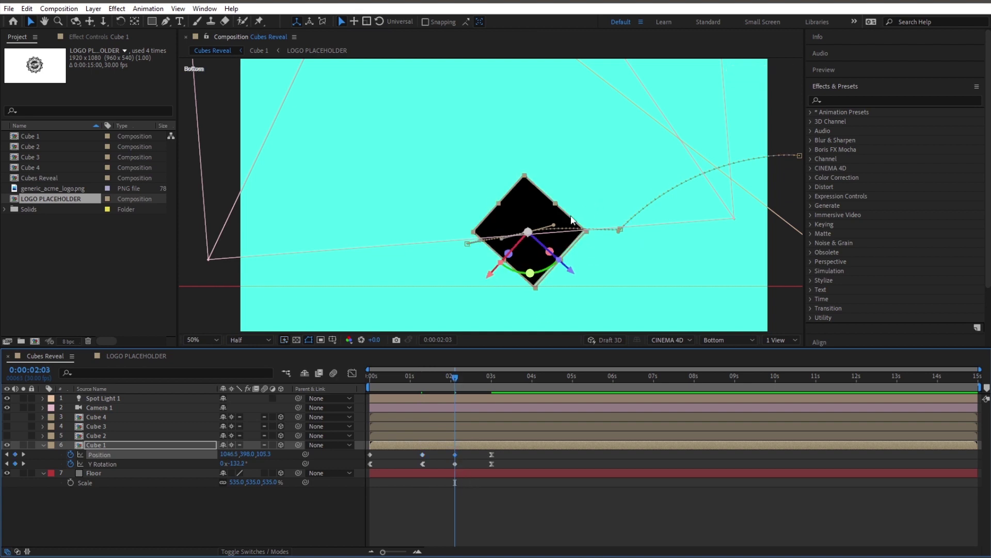
left_click_drag(553, 224, 583, 190)
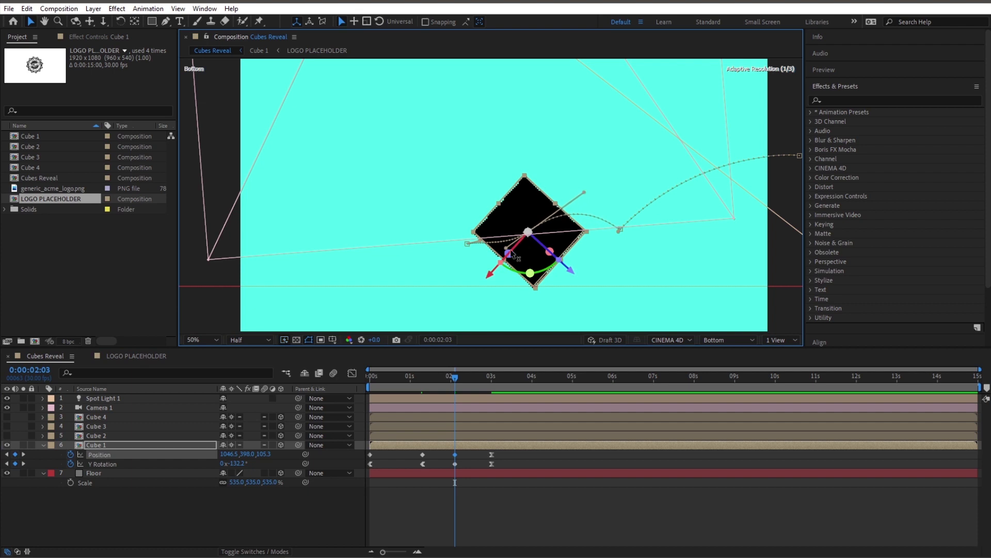
left_click_drag(506, 251, 529, 233)
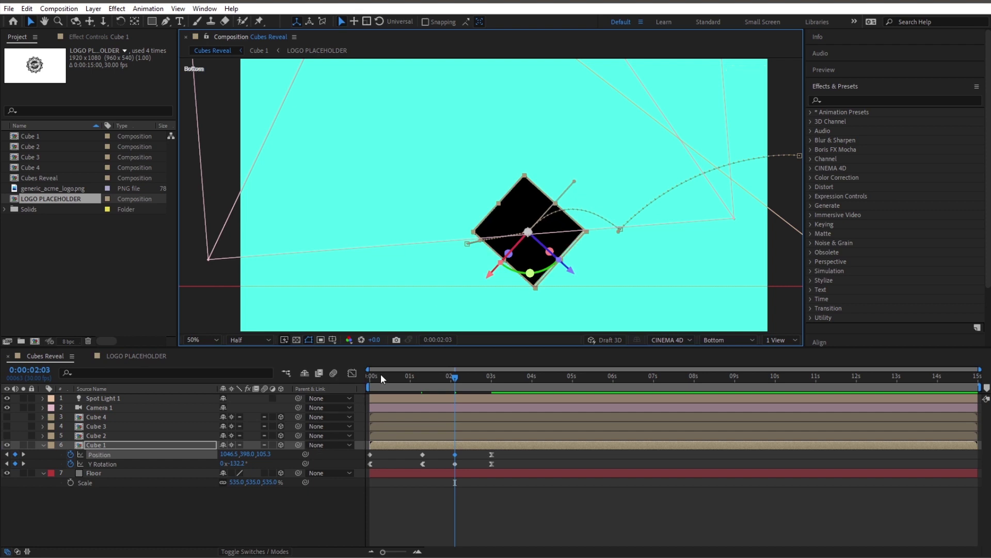
Preview Cube 1's motion and arc the last path segment by pulling out the handle of the 0:00:03:00 keyframe.
left_click(377, 376)
key("space")
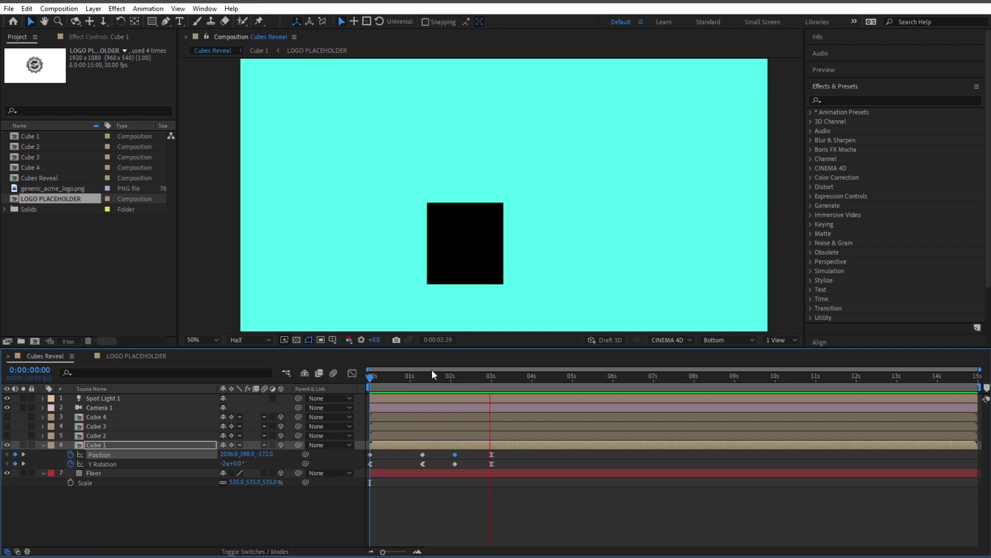
left_click_drag(393, 376, 470, 377)
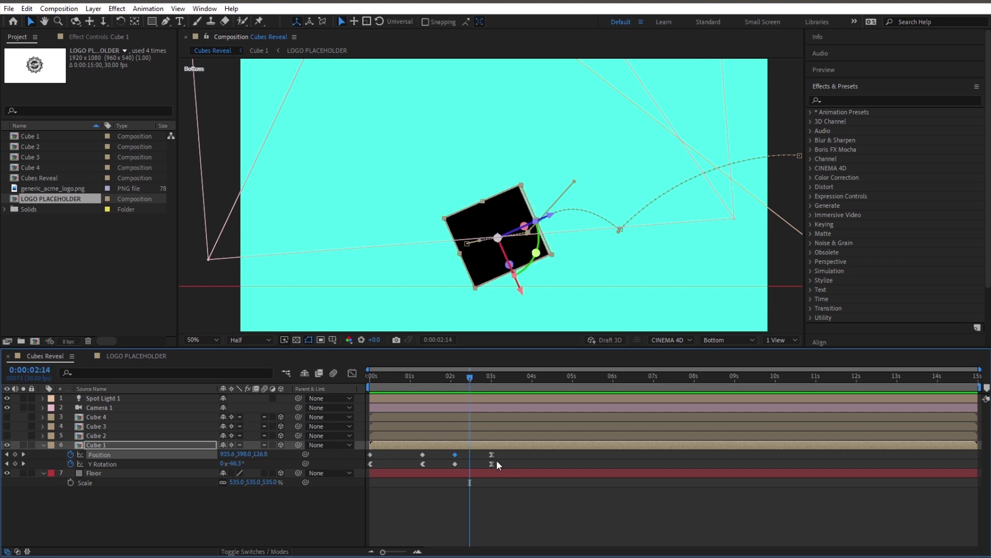
left_click_drag(497, 237, 501, 207)
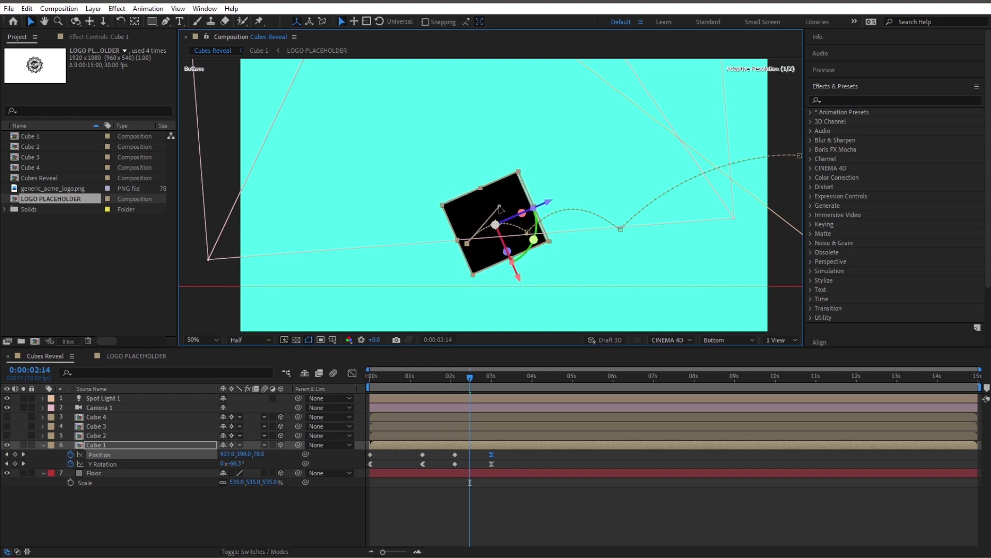
left_click(429, 378)
left_click_drag(434, 377, 492, 370)
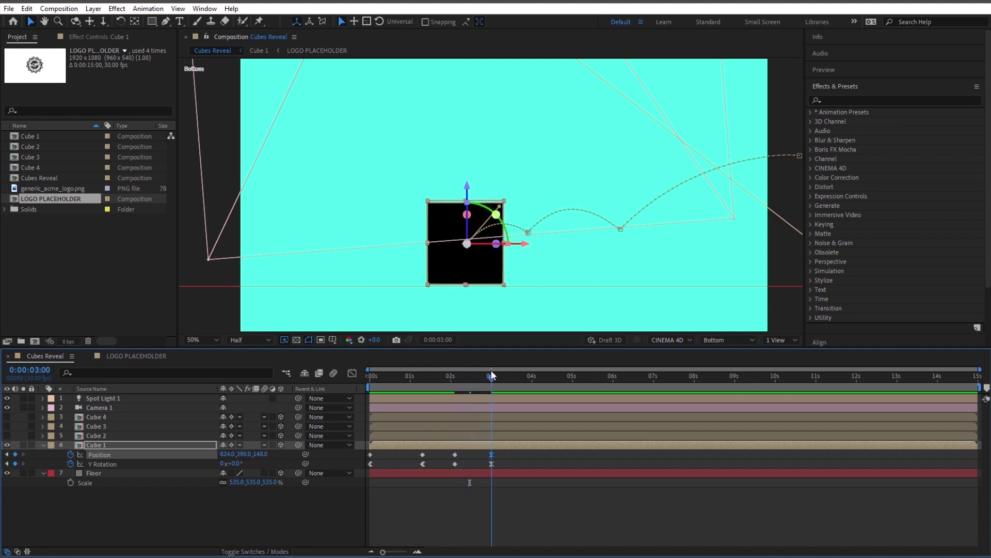
Play back Cube 1's bouncing motion in the Bottom view and in the active camera view, ending at 0:00:03:00.
key("space")
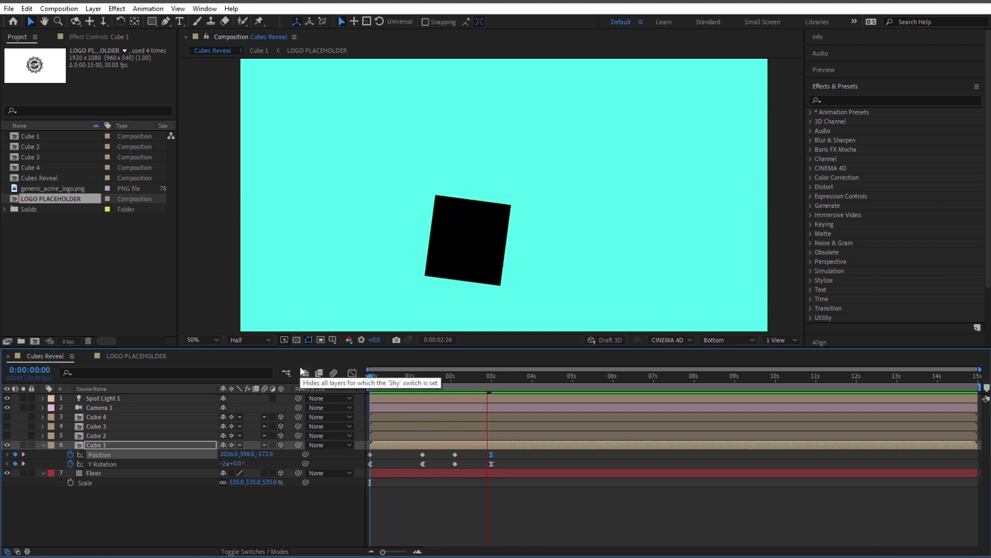
key("space")
key("c")
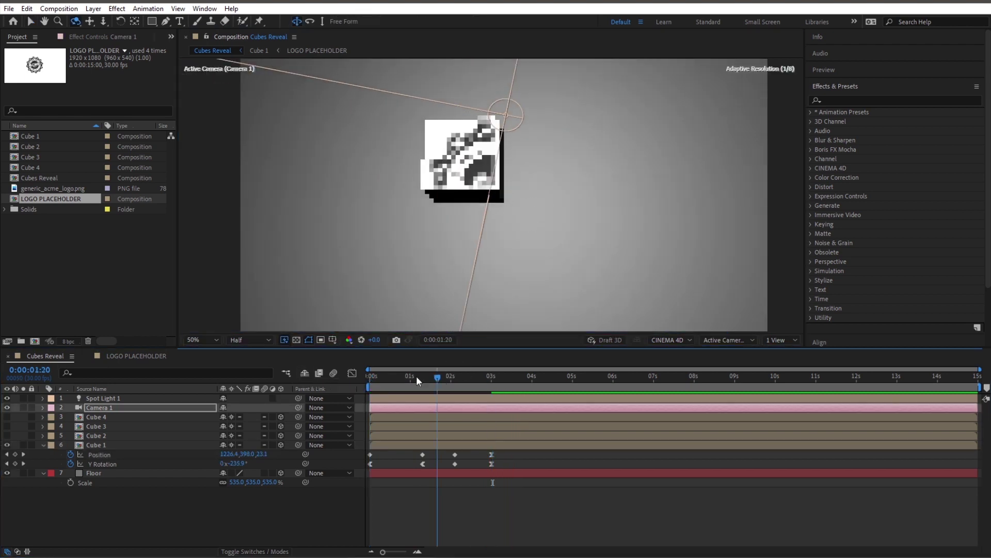
key("Home")
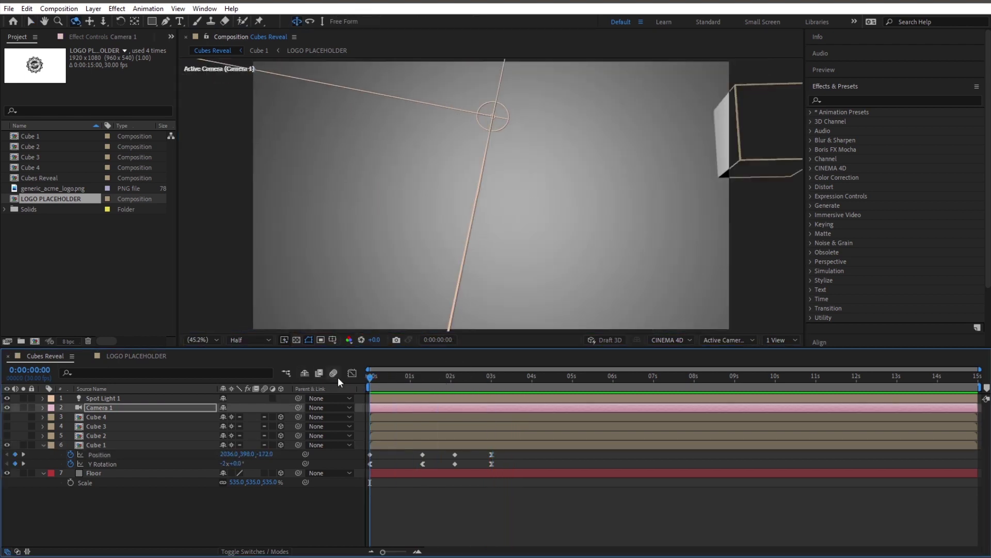
key("space")
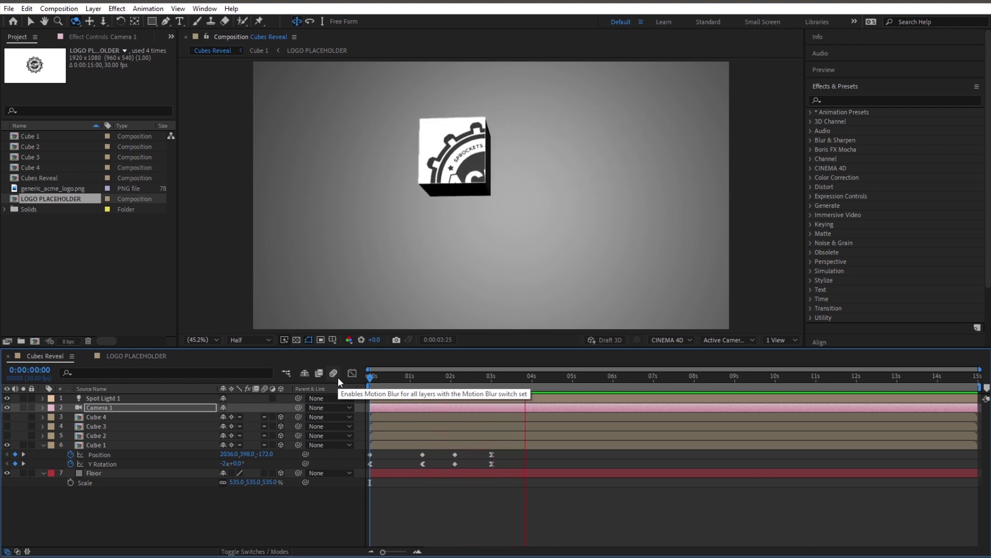
left_click(378, 378)
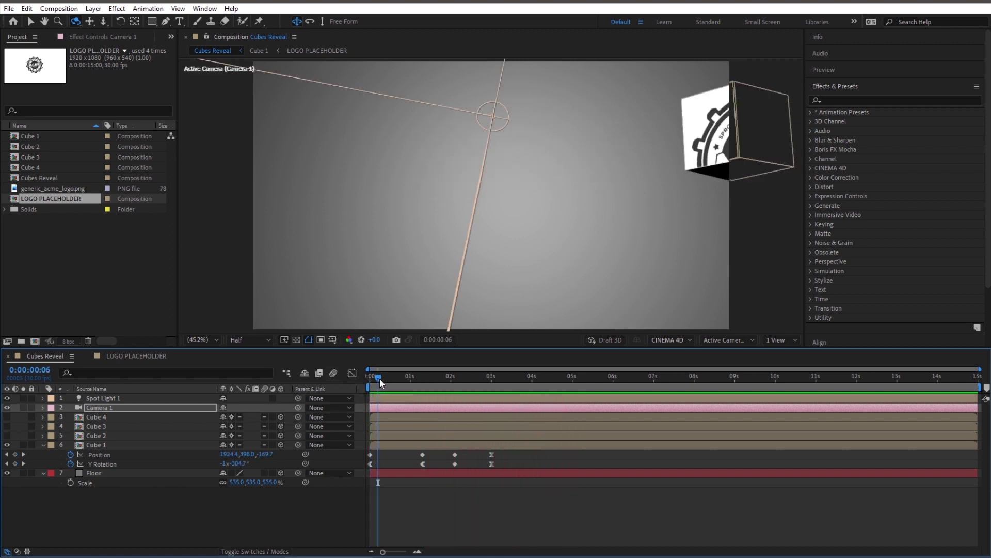
left_click_drag(380, 378, 491, 377)
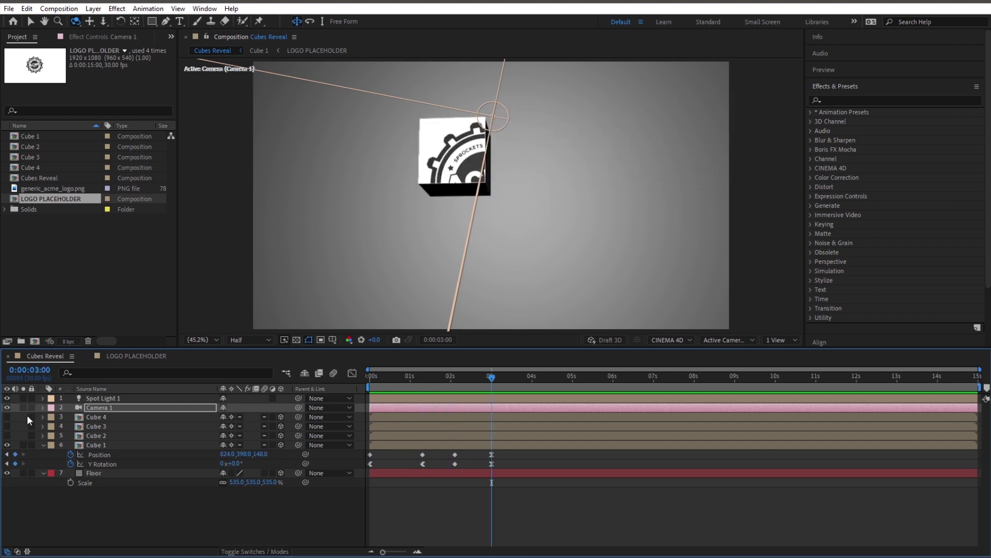
Show Cubes 2, 3 and 4, paste Cube 1's Position and Y Rotation keyframes onto each at 0:00:00:00, and scrub to 0:00:03:00.
left_click_drag(8, 413, 7, 435)
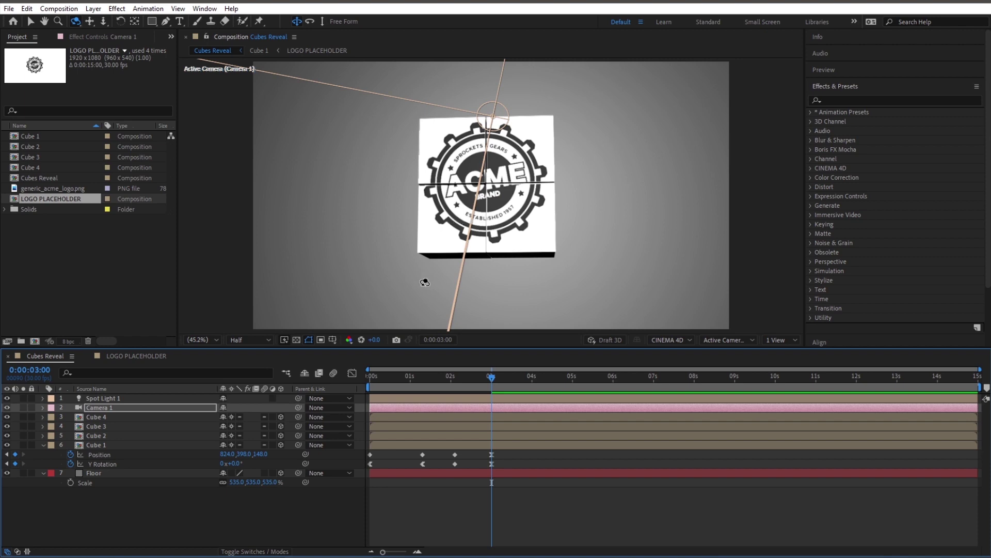
left_click(157, 444)
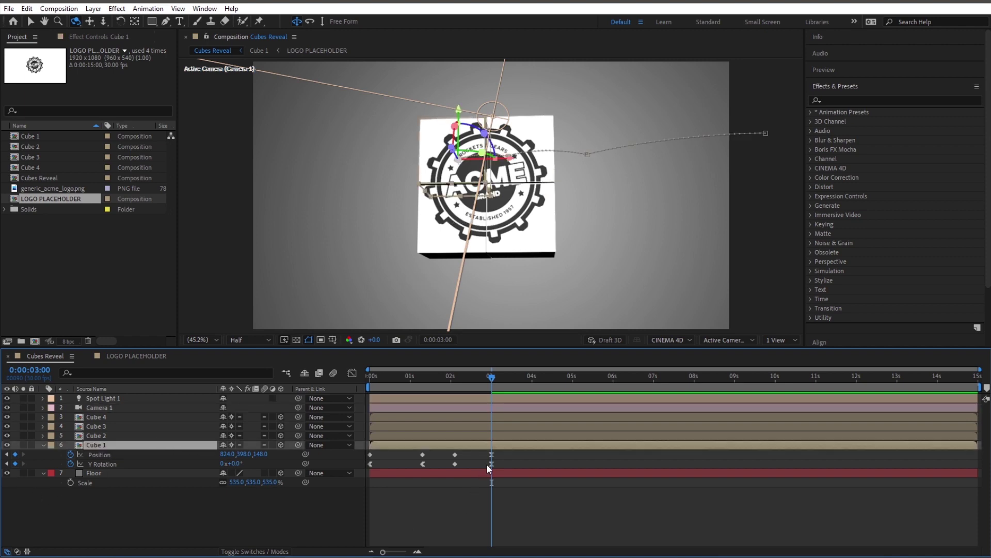
left_click_drag(500, 450, 371, 466)
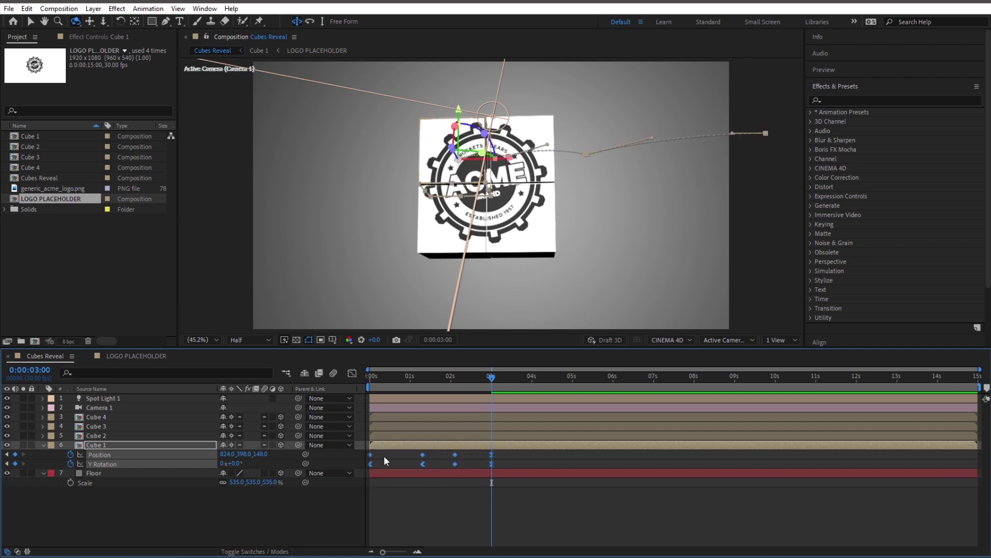
left_click_drag(389, 381, 369, 380)
left_click(107, 438)
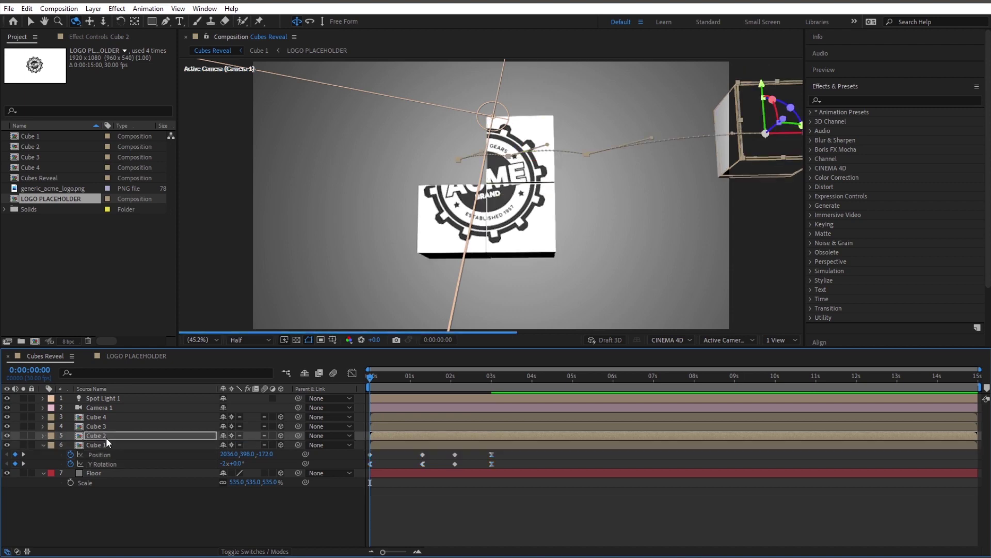
left_click(107, 426)
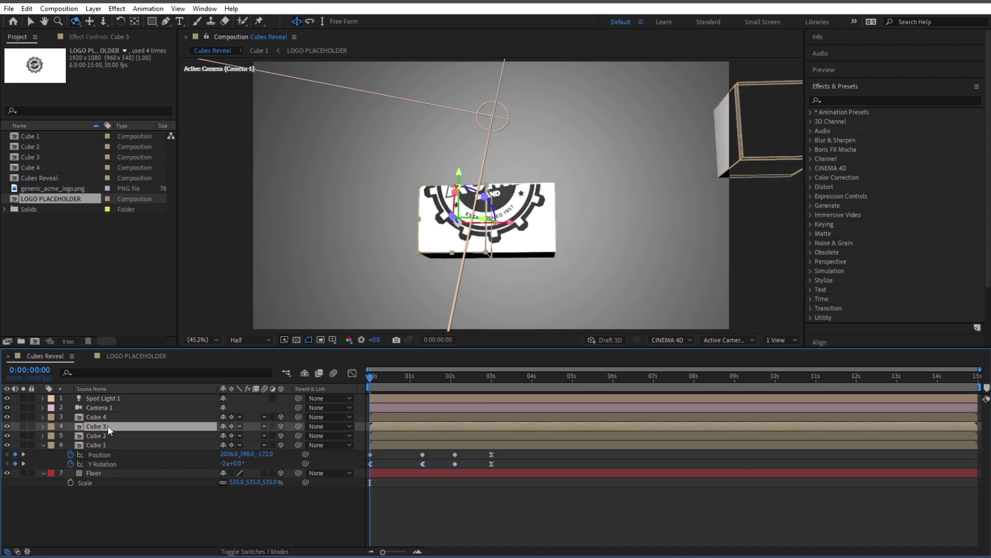
left_click(119, 419)
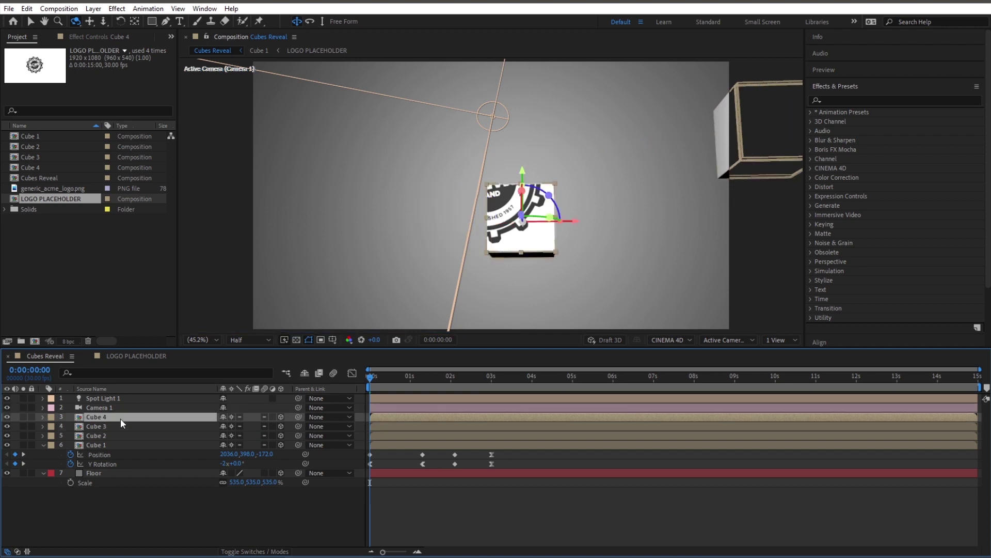
key("Return")
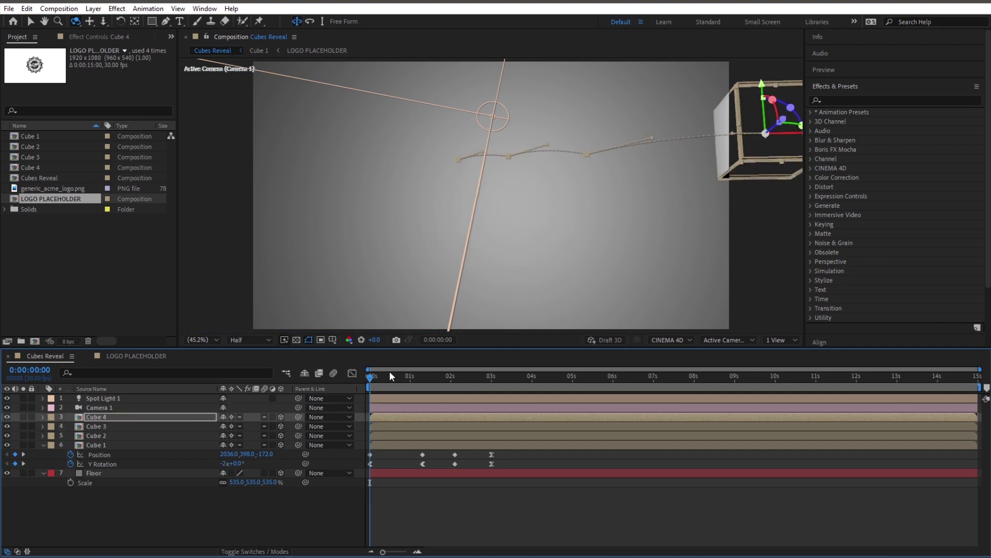
left_click_drag(390, 376, 492, 384)
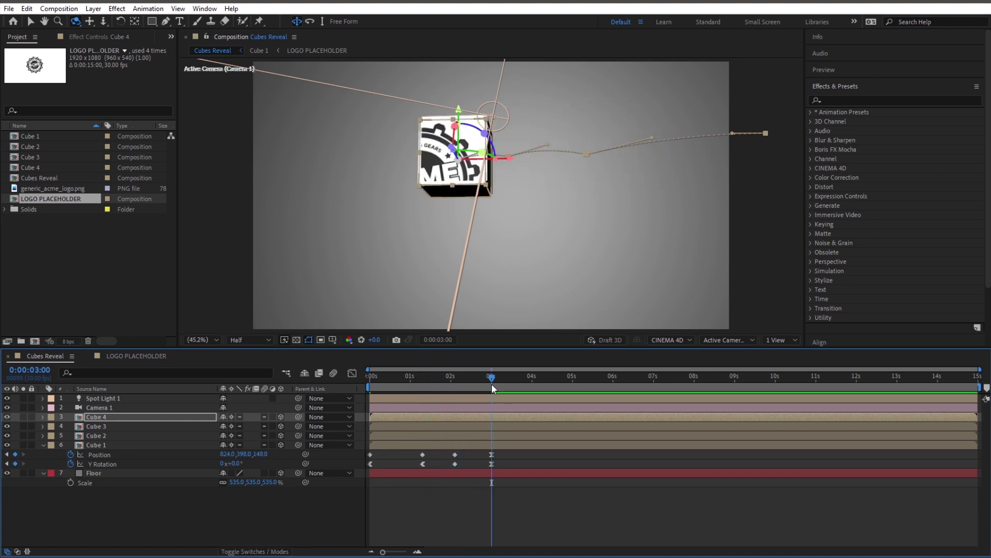
Pre-compose the Cube 1 and Cube 2 layers separately, moving all attributes into each new composition.
right_click(126, 445)
left_click(203, 386)
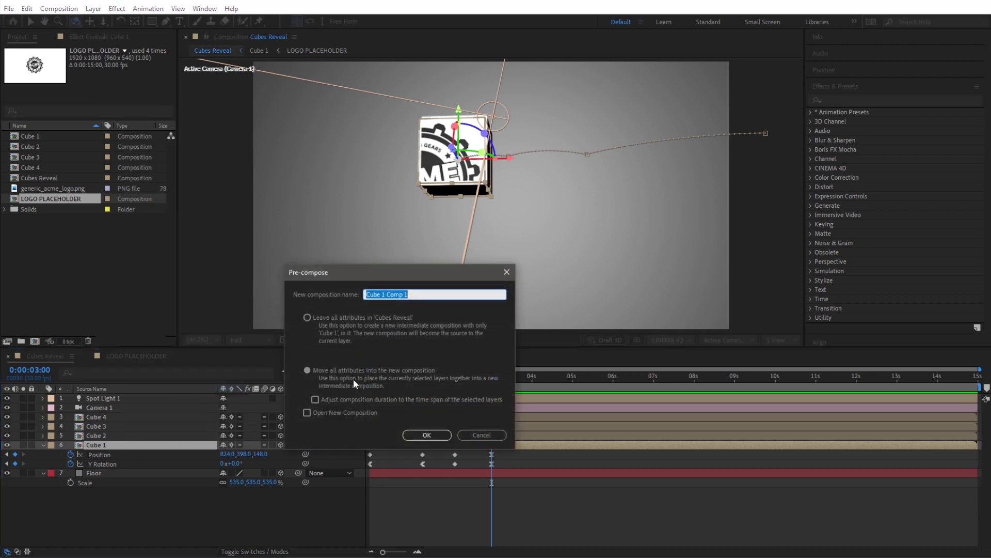
left_click(427, 435)
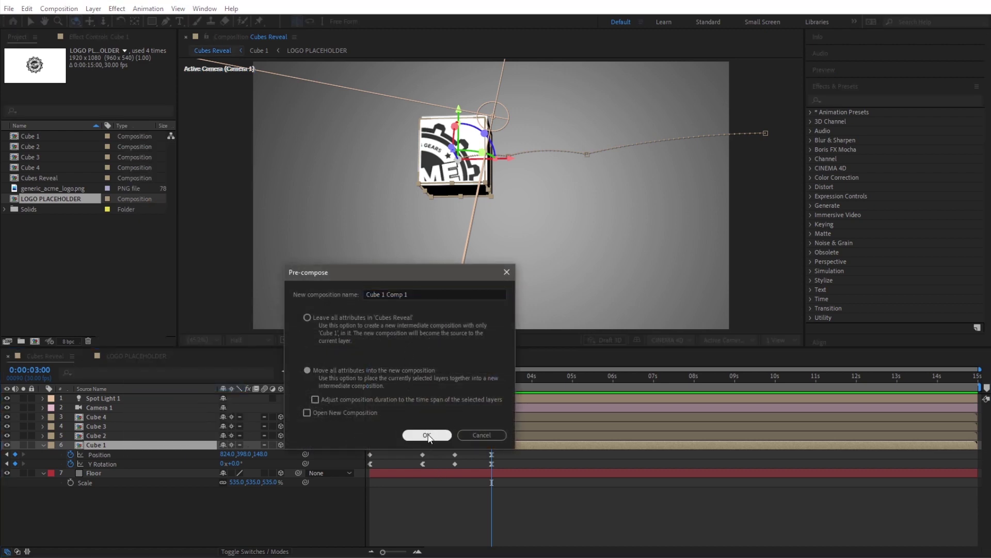
right_click(120, 435)
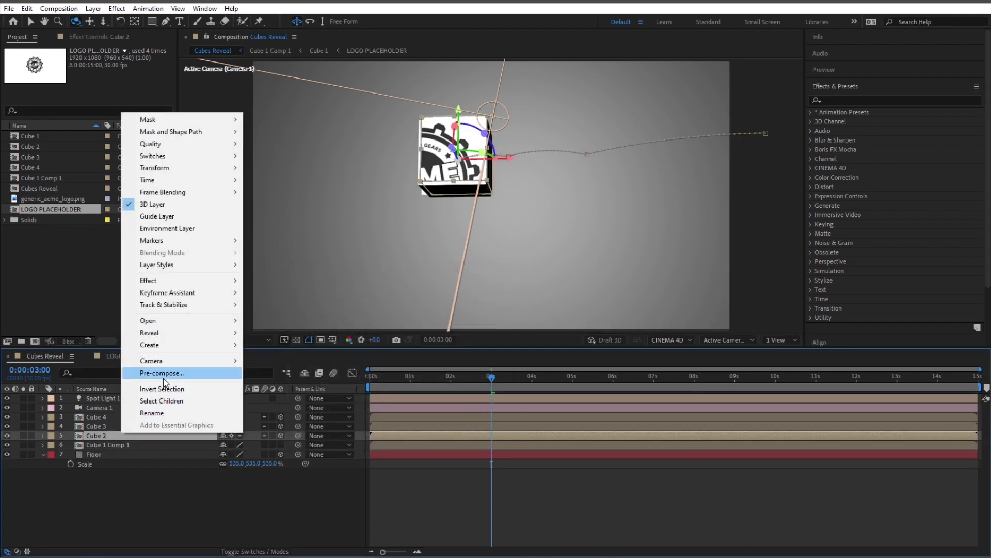
left_click(162, 373)
left_click(410, 439)
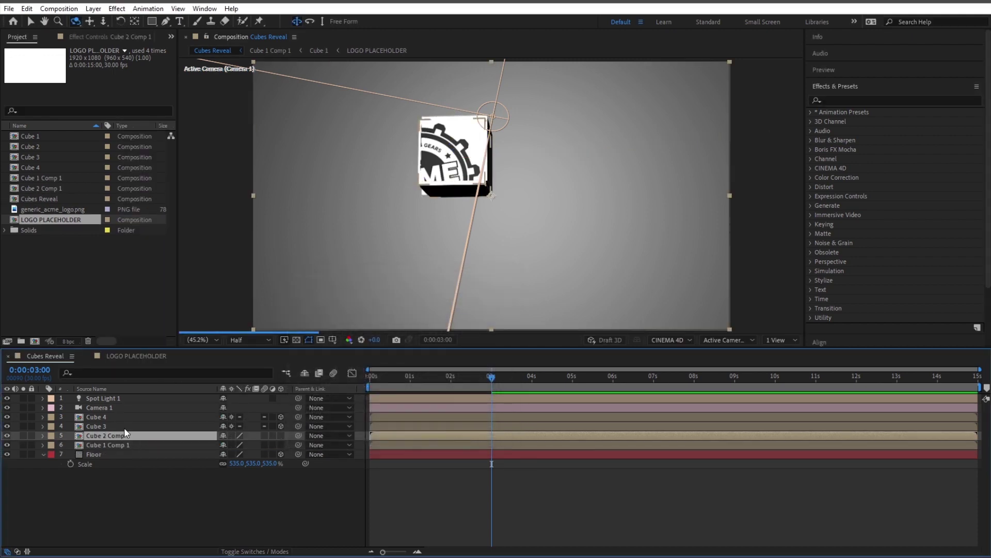
Pre-compose the Cube 3 and Cube 4 layers separately, moving all attributes into each new composition.
right_click(123, 426)
left_click(166, 366)
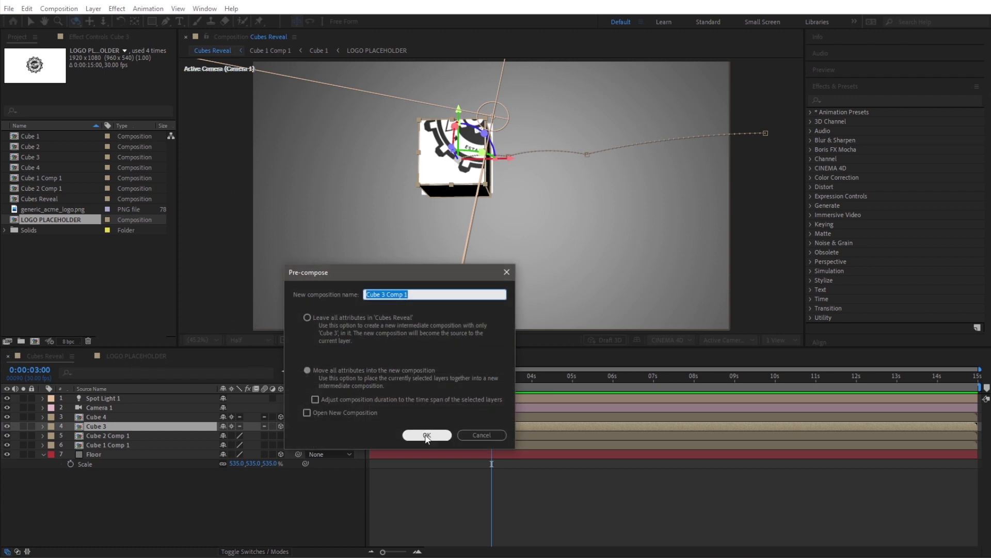
left_click(427, 435)
right_click(129, 417)
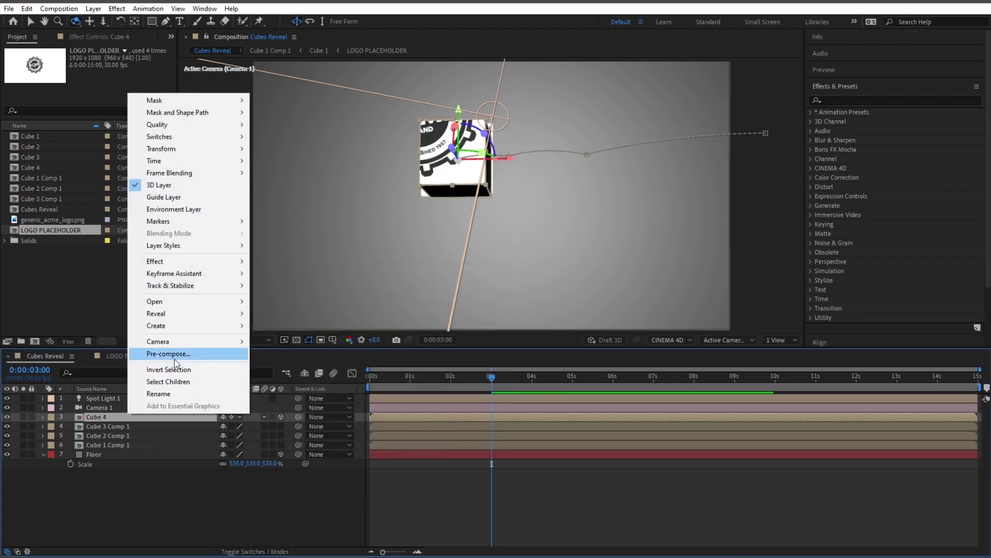
left_click(165, 353)
left_click(427, 434)
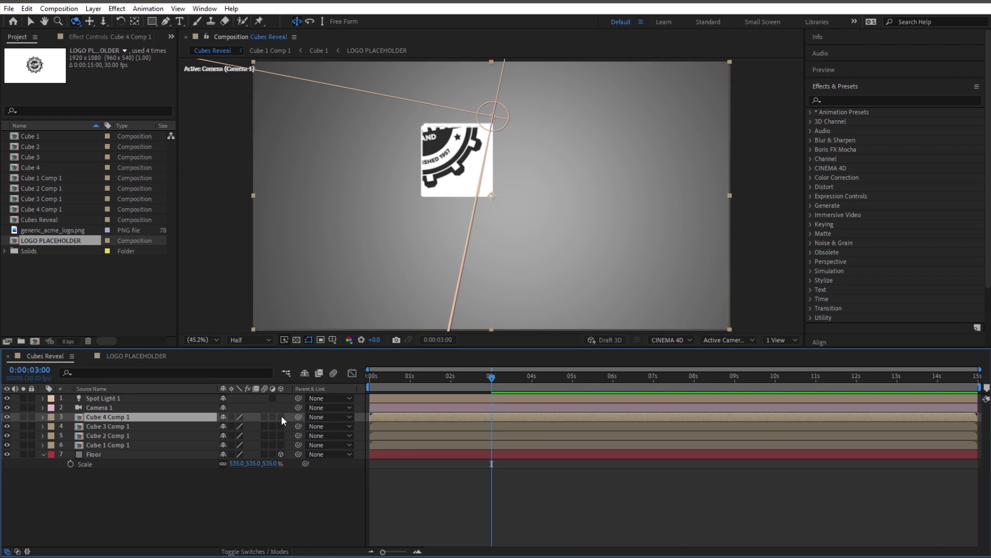
Make the Cube 1, 2, 3 and 4 Comp 1 layers 3D and enable Collapse Transformations on all four.
left_click_drag(281, 417, 281, 442)
key("v")
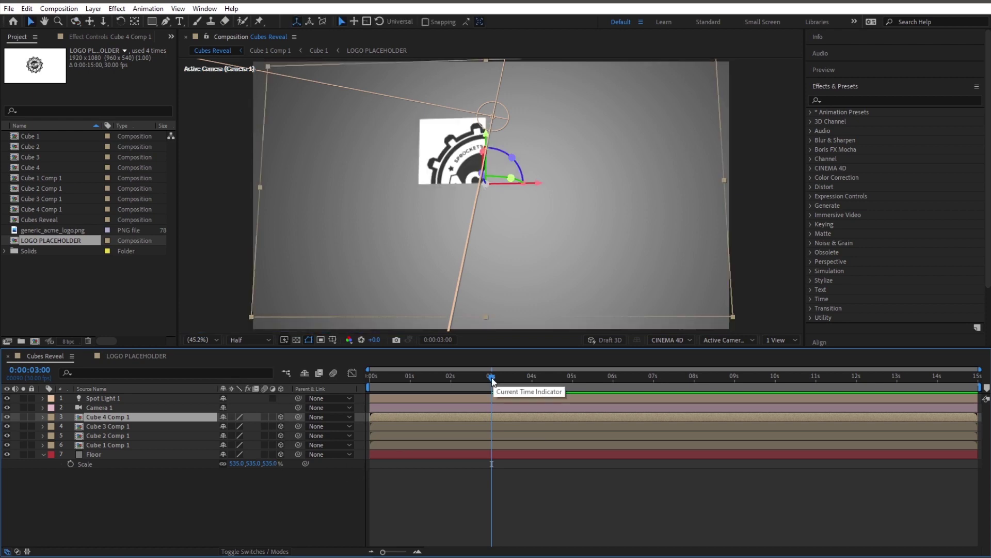
left_click(231, 416)
left_click_drag(231, 426, 231, 444)
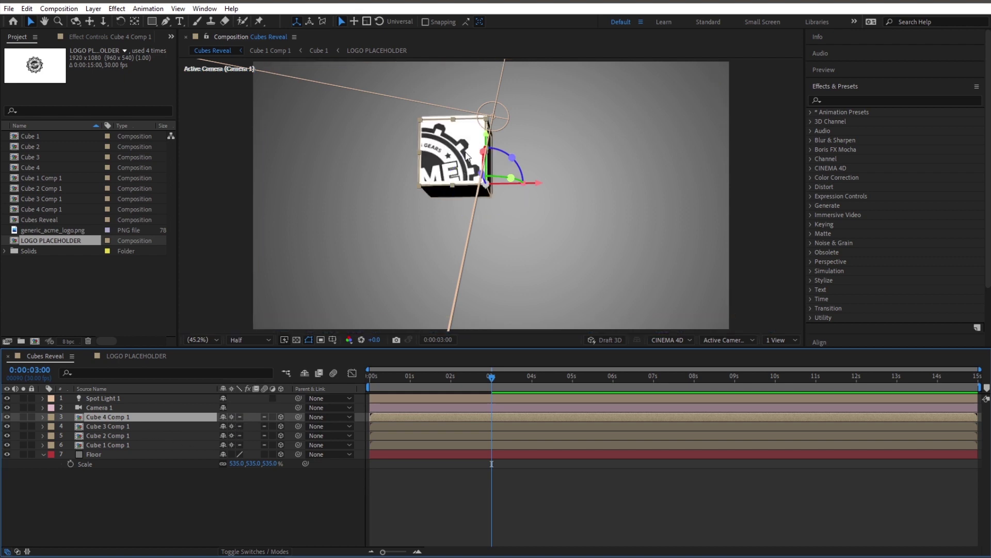
Arrange the four cube comps into a two-by-two block that forms the complete ACME logo, and scrub the animation to 0:00:02:11.
left_click_drag(467, 155, 532, 218)
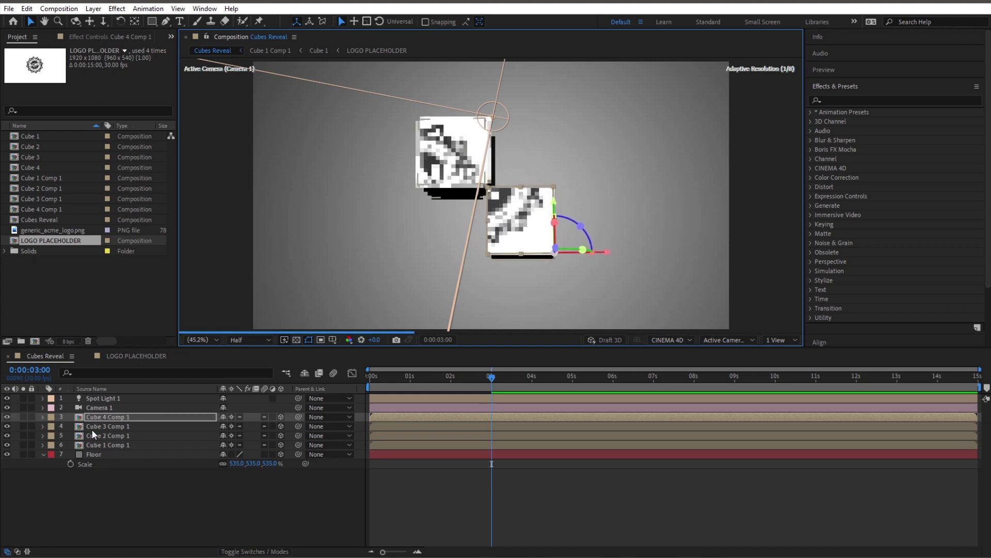
left_click(457, 155)
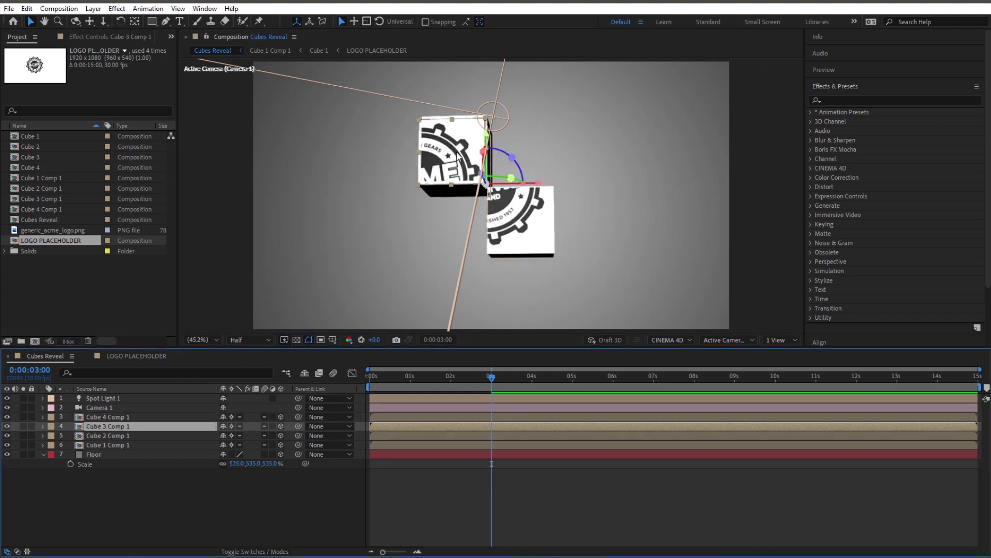
left_click_drag(457, 154, 513, 155)
left_click(124, 435)
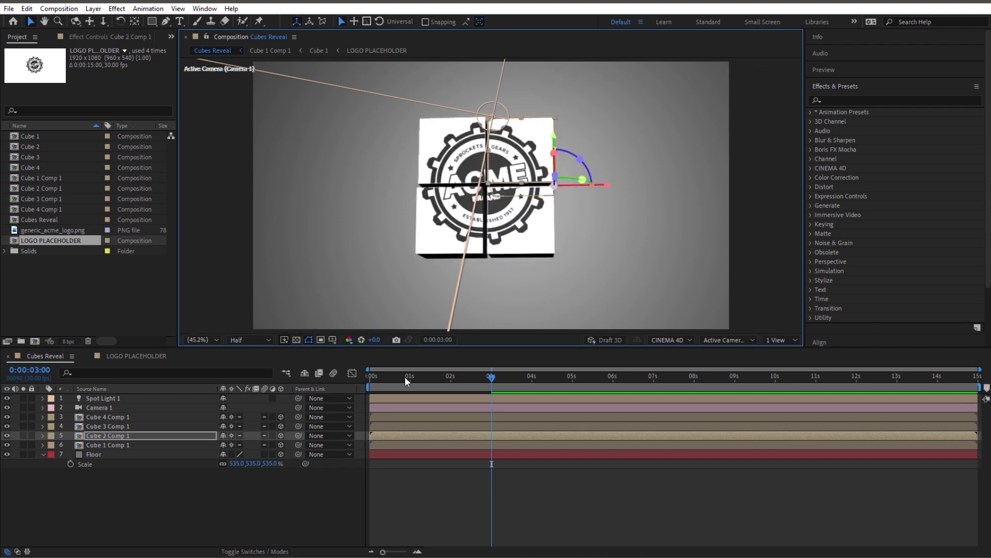
left_click_drag(405, 377, 526, 366)
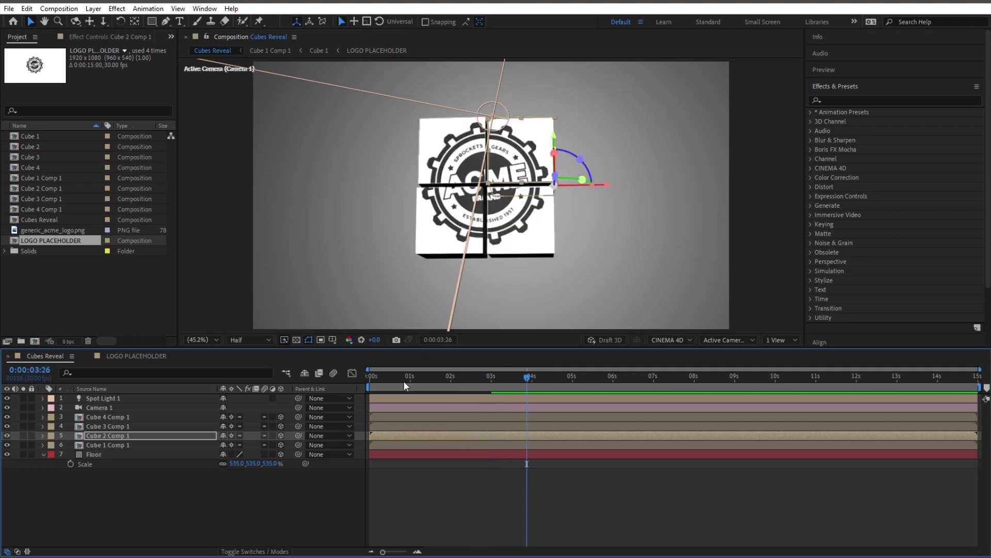
left_click_drag(403, 381, 466, 361)
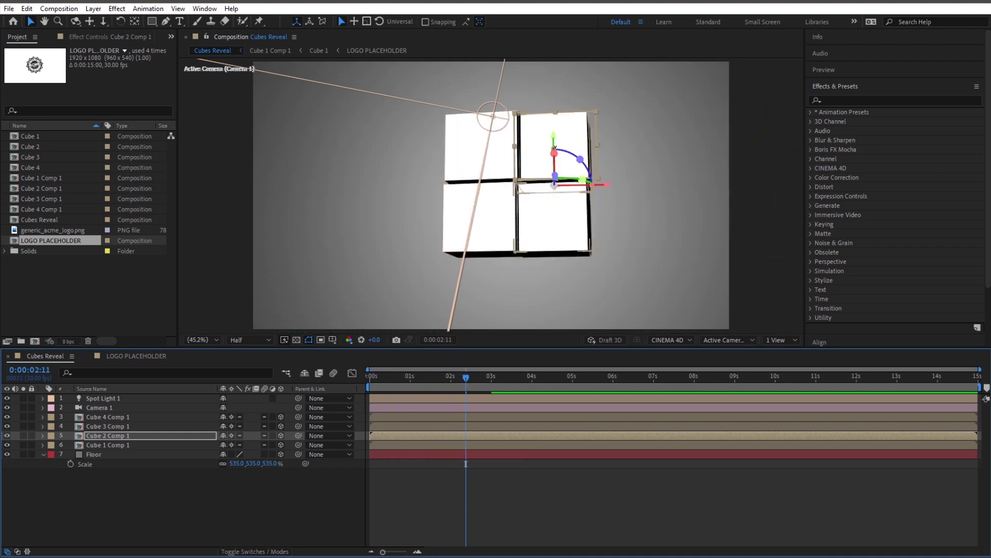
Stagger the layer starts: Cube 1 Comp 1 at about 0.7 s, Cube 4 at about 2.1 s, Cube 2 at about 3.5 s; scrub to 0:00:01:05.
left_click(130, 428)
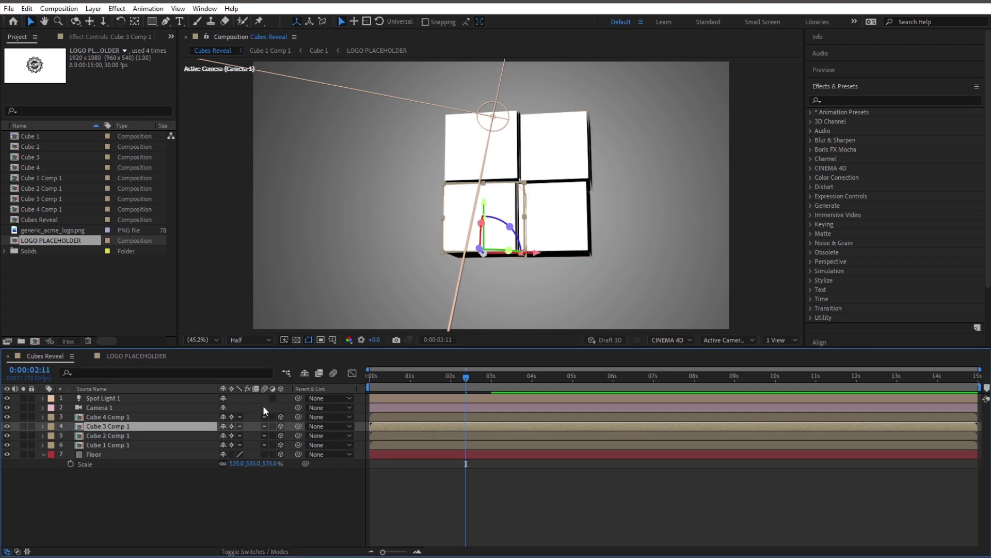
left_click_drag(389, 443, 412, 442)
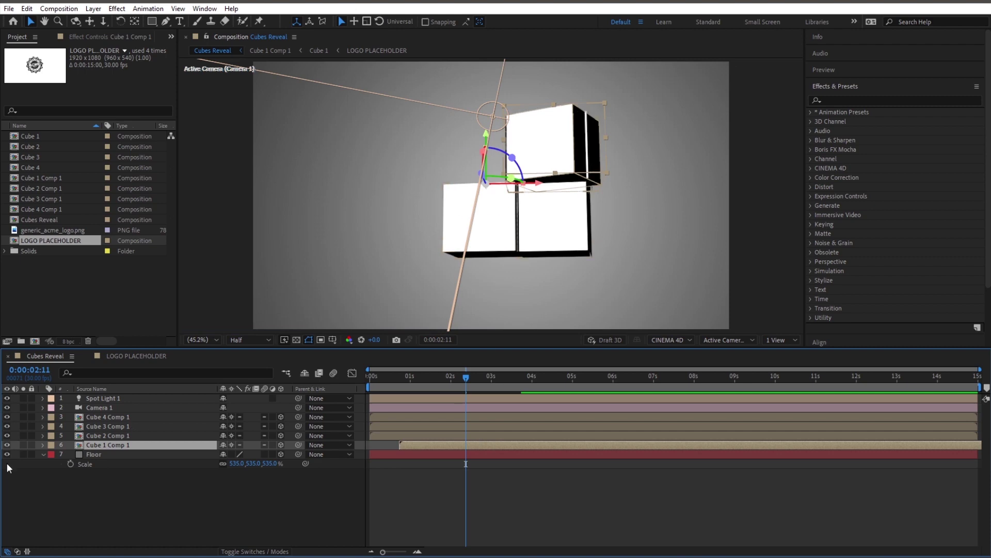
left_click_drag(392, 420, 476, 410)
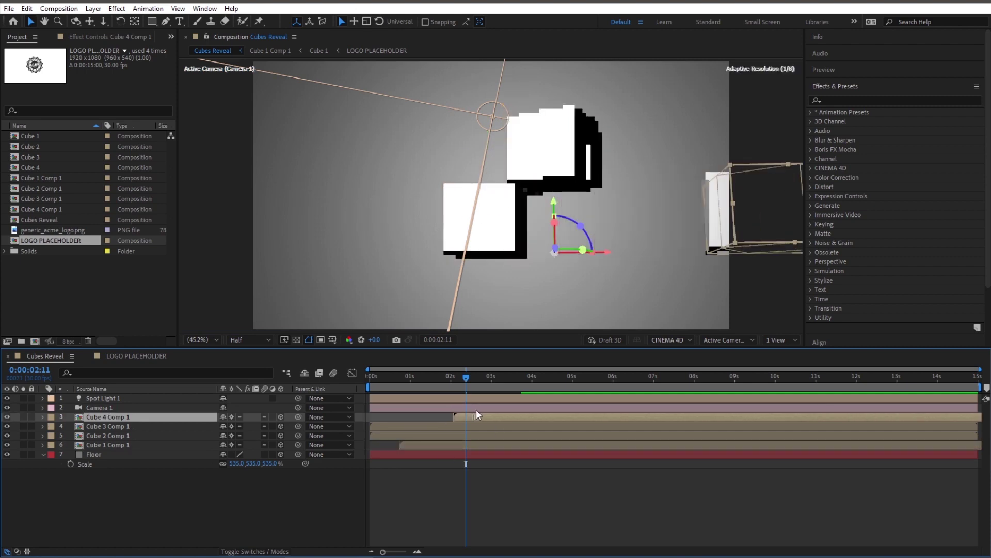
left_click_drag(400, 434, 540, 434)
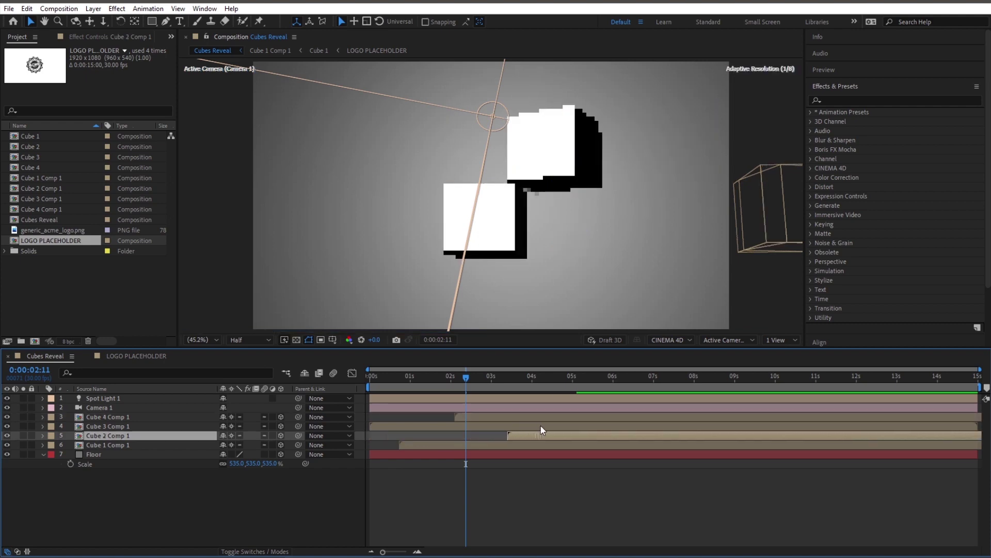
left_click_drag(373, 377, 422, 379)
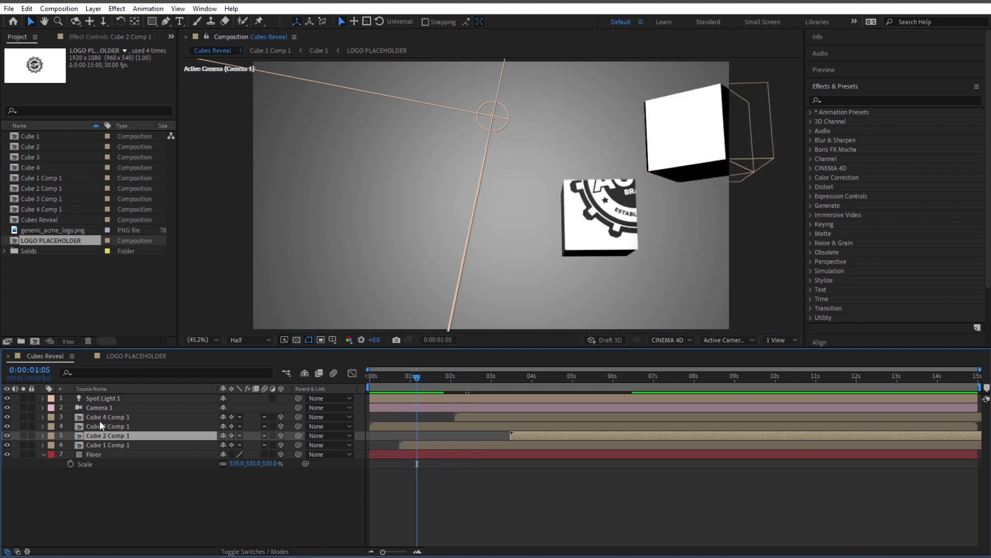
Turn on Casts Shadows for Shape Layer 4 in the nested Cube 4 composition and return to Cubes Reveal.
double_click(135, 417)
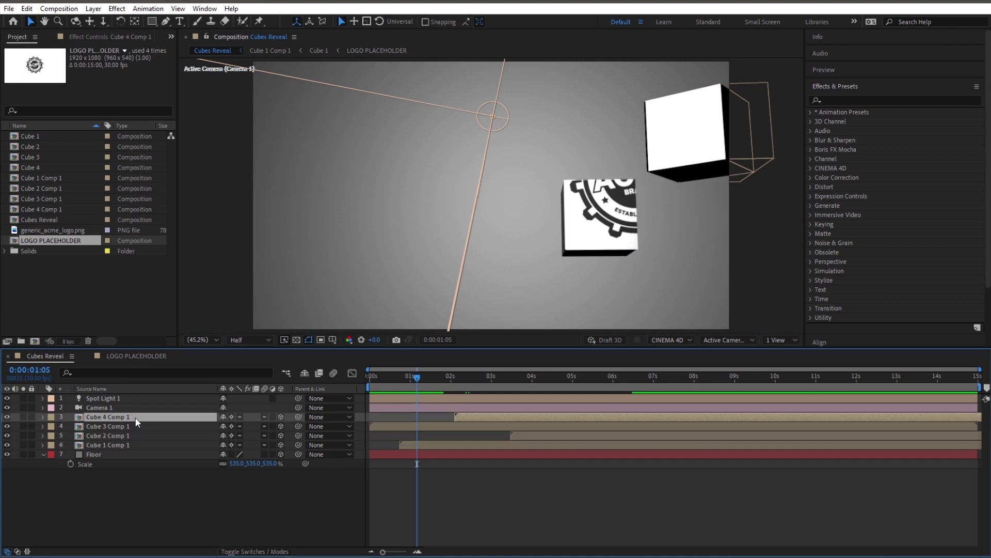
double_click(121, 397)
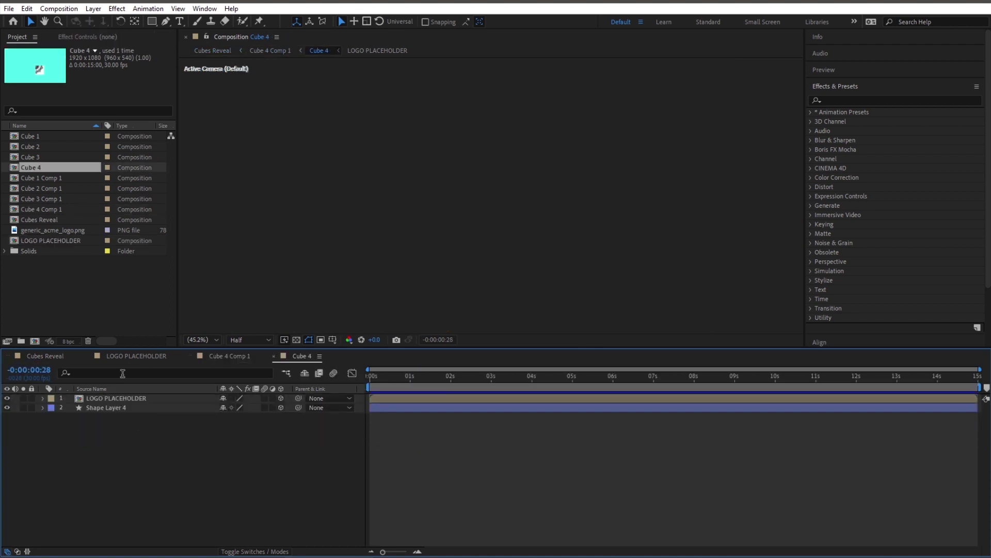
left_click(137, 408)
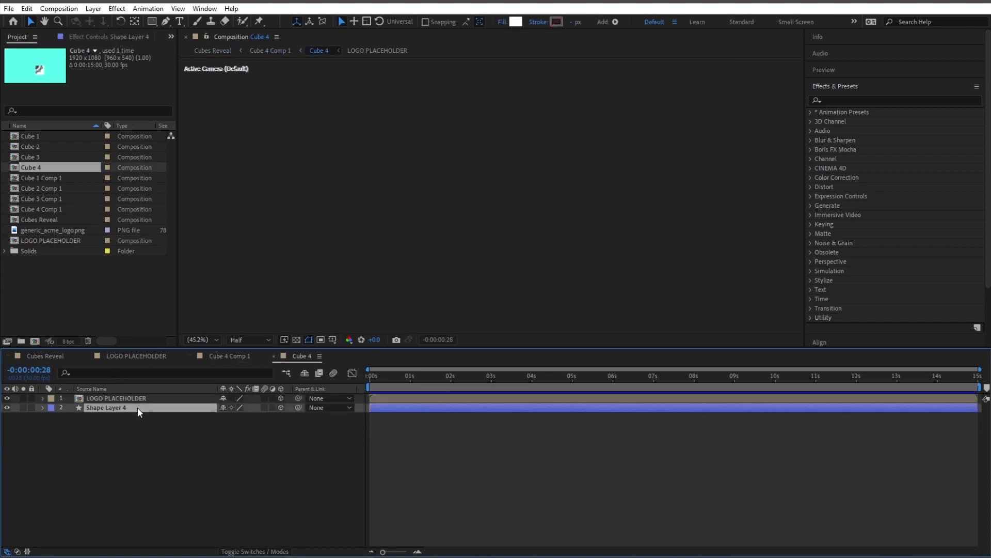
left_click(43, 408)
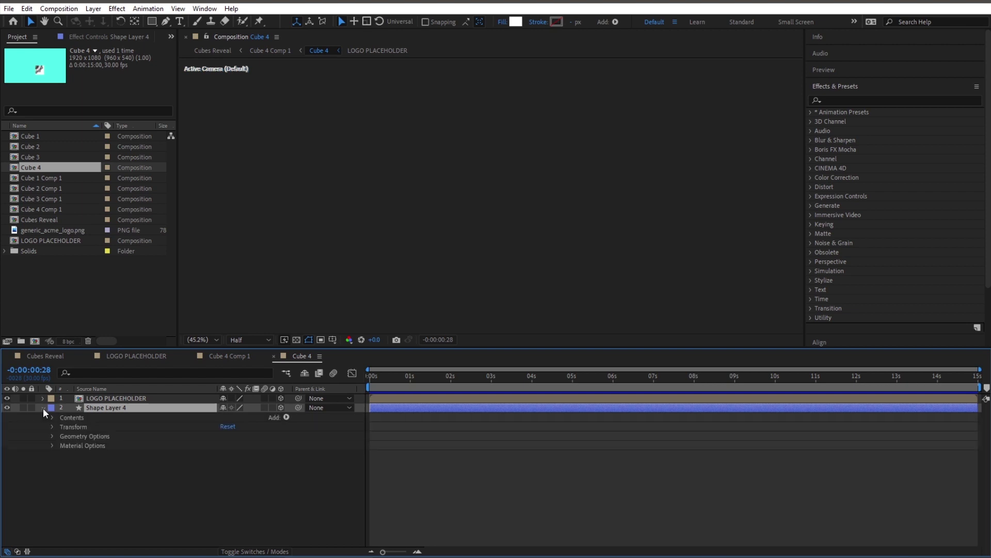
left_click(52, 446)
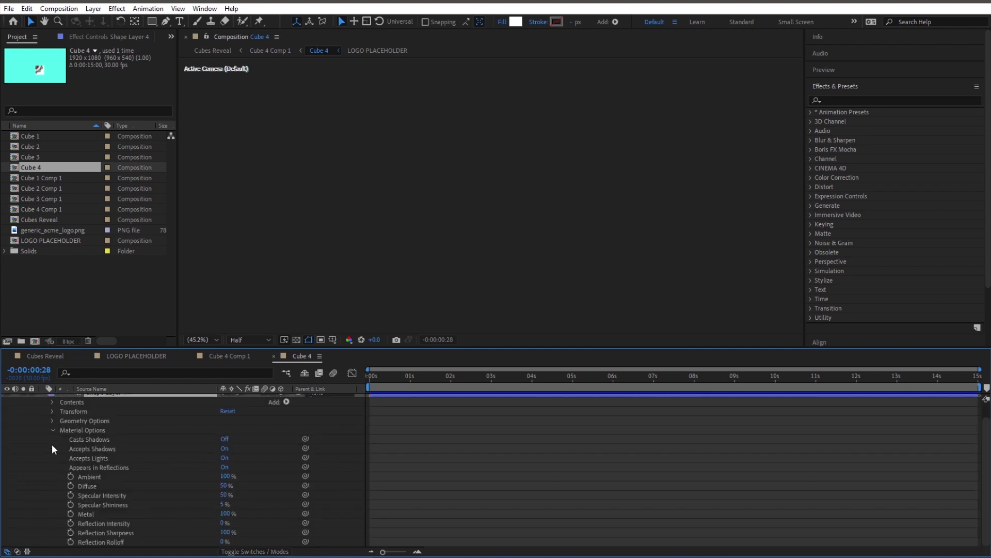
left_click(224, 440)
left_click(274, 356)
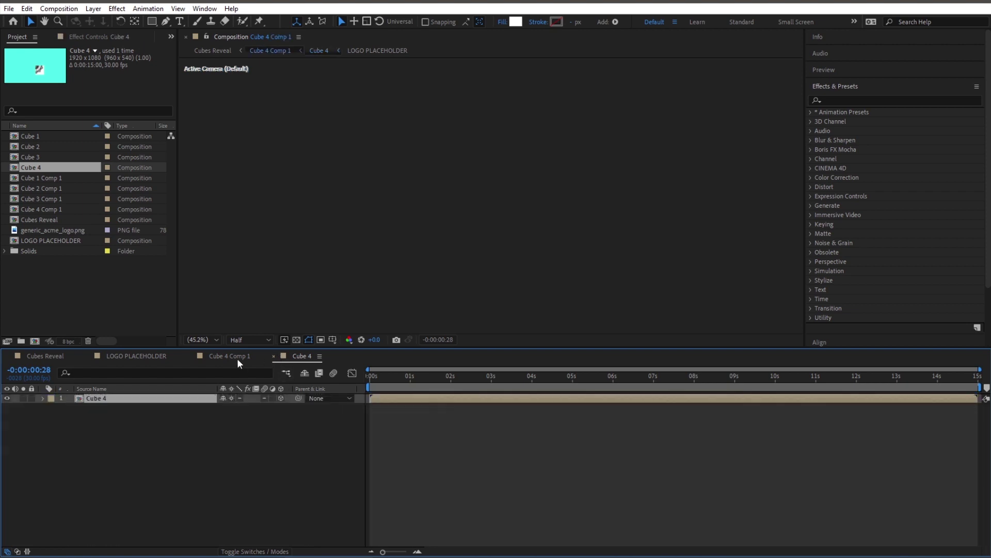
left_click(190, 355)
left_click(47, 356)
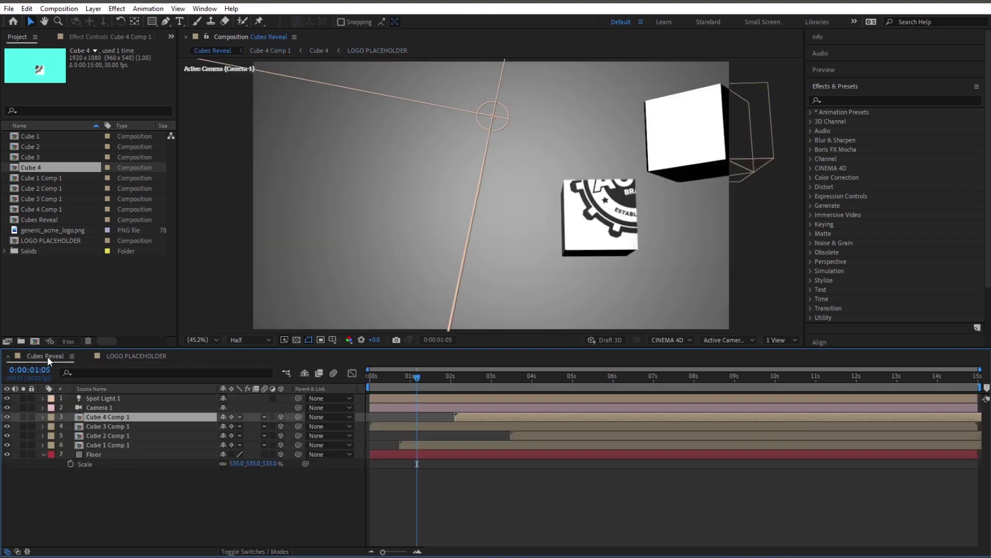
Turn on Casts Shadows for Shape Layer 3 in the nested Cube 3 composition and return to Cubes Reveal.
double_click(127, 428)
double_click(95, 401)
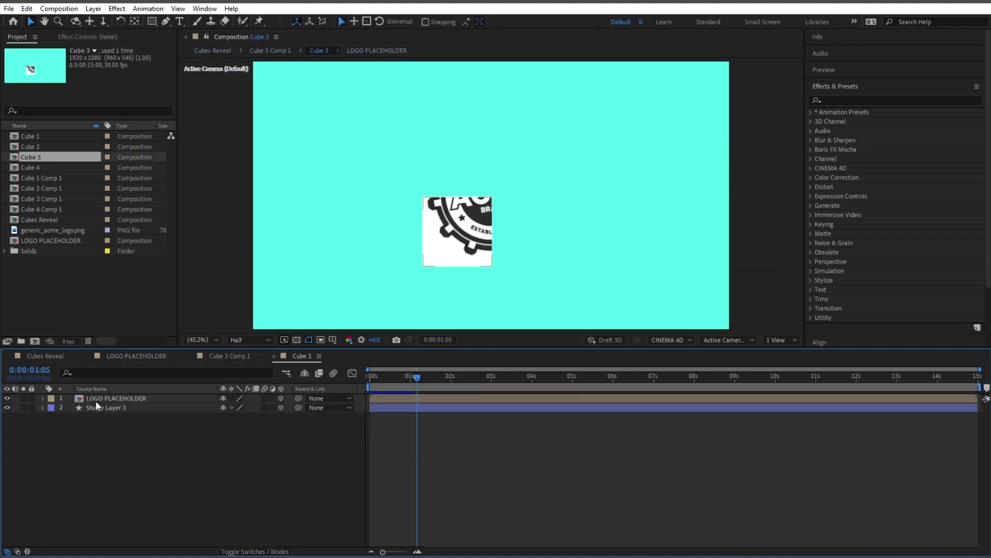
left_click(43, 407)
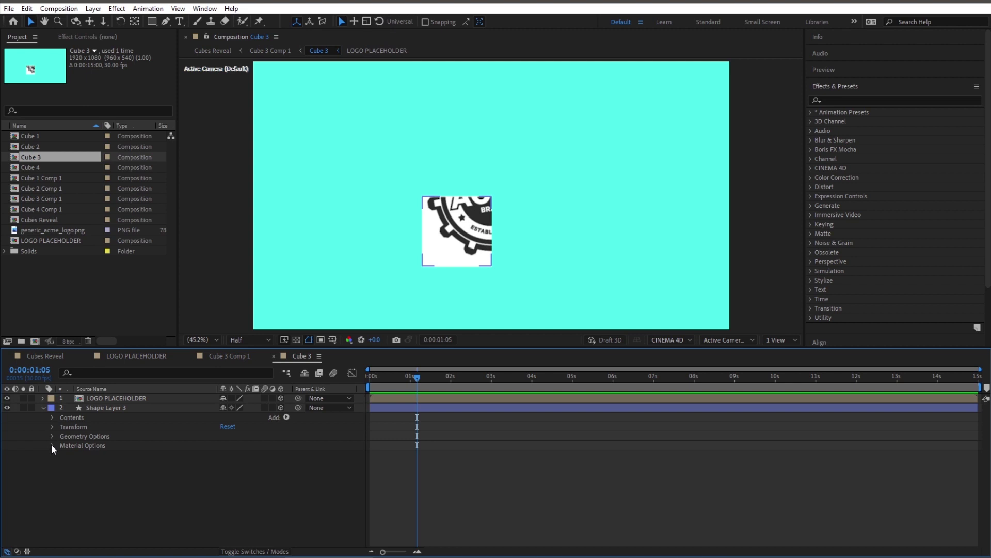
left_click(52, 445)
left_click(219, 442)
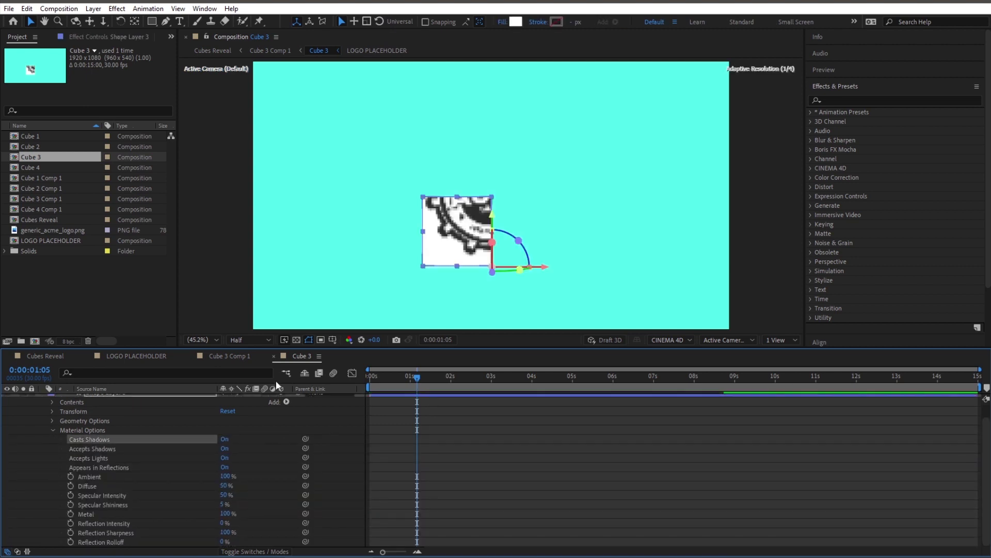
left_click(274, 356)
left_click(190, 355)
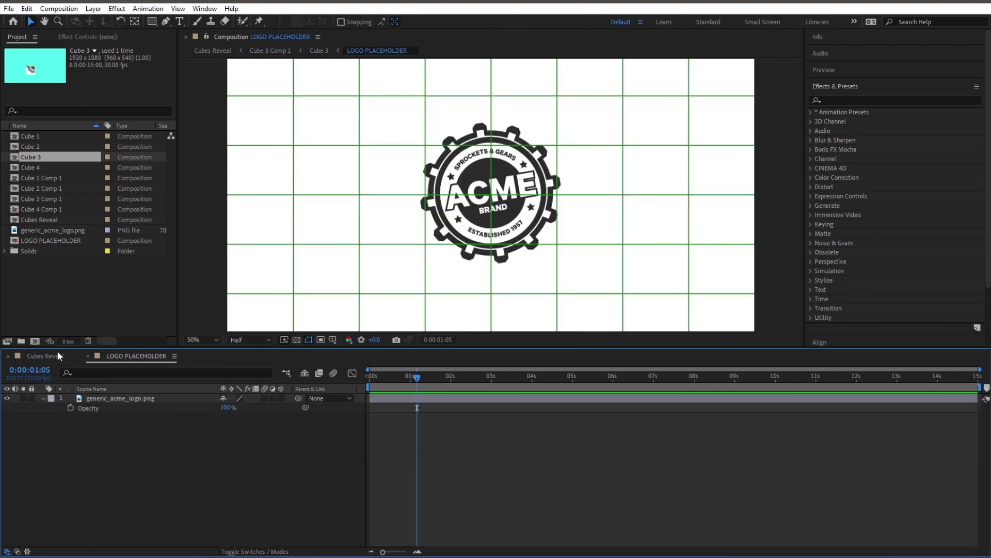
left_click(56, 353)
Turn on Casts Shadows for Shape Layer 2 in the nested Cube 2 composition and return to Cubes Reveal.
double_click(110, 435)
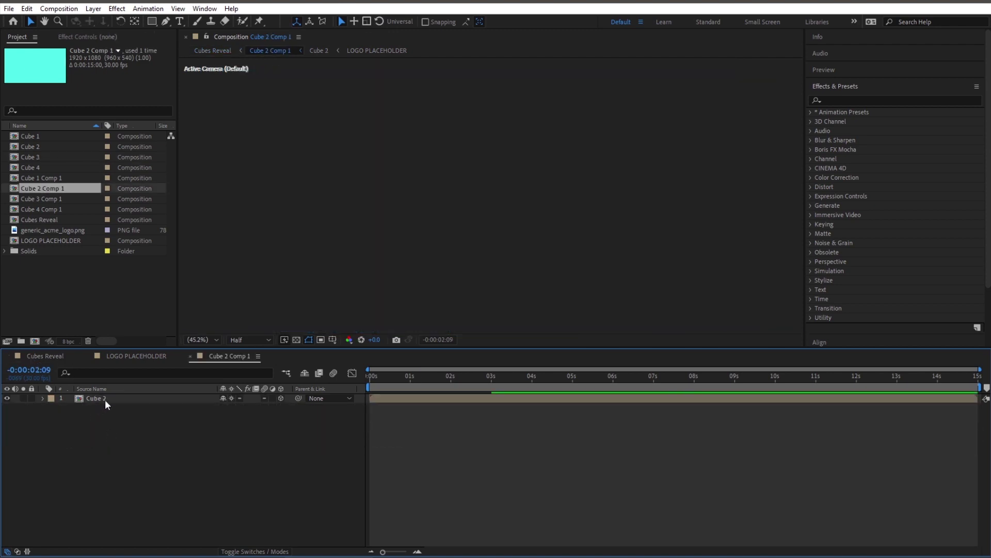
double_click(105, 398)
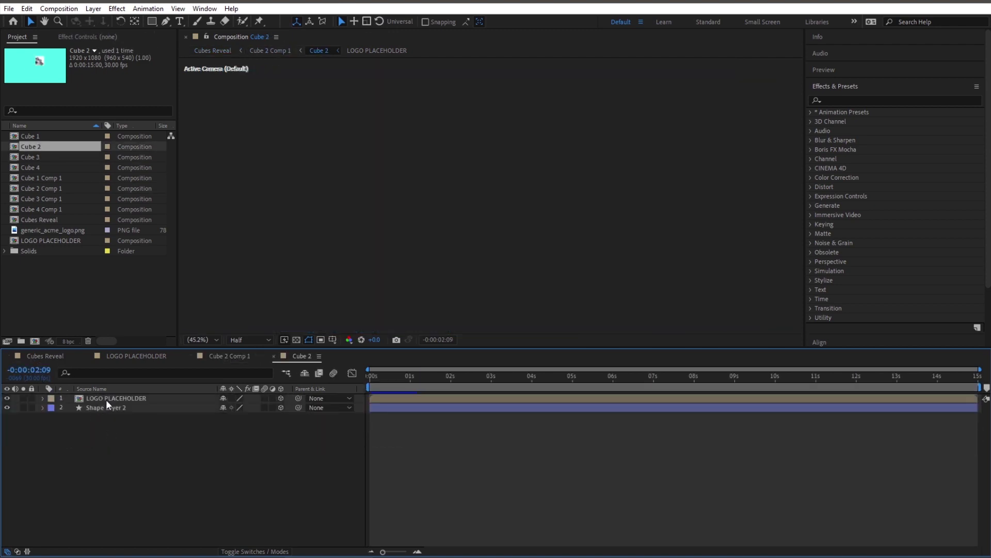
left_click(42, 408)
left_click(51, 447)
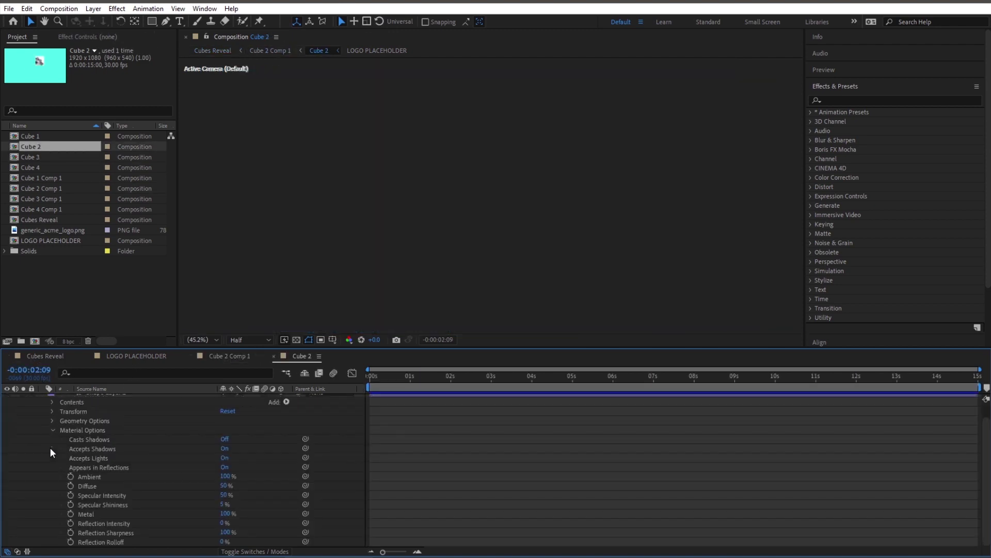
left_click(224, 439)
left_click(274, 355)
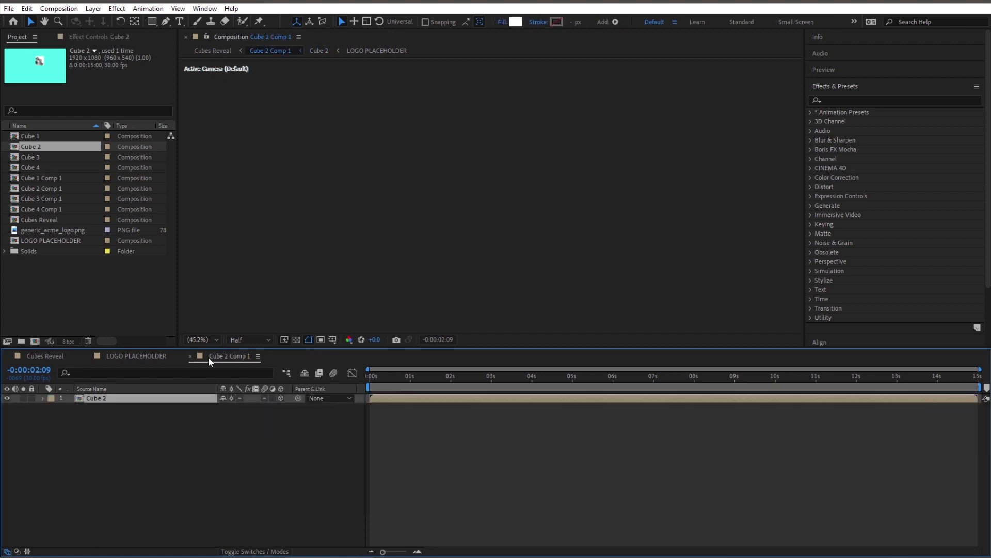
left_click(190, 356)
left_click(28, 356)
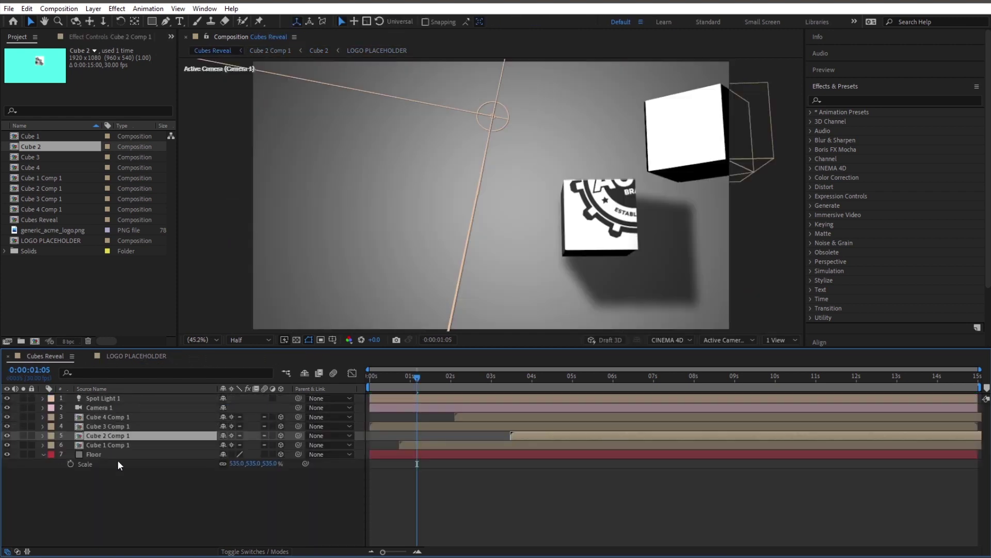
Turn on Casts Shadows for Shape Layer 1 in the nested Cube 1 composition and return to Cubes Reveal.
double_click(122, 444)
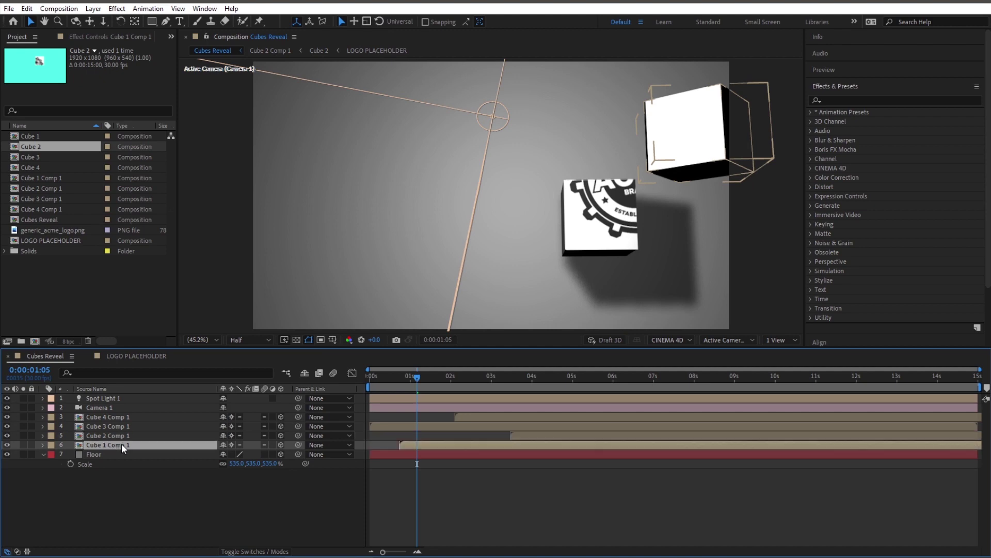
double_click(111, 398)
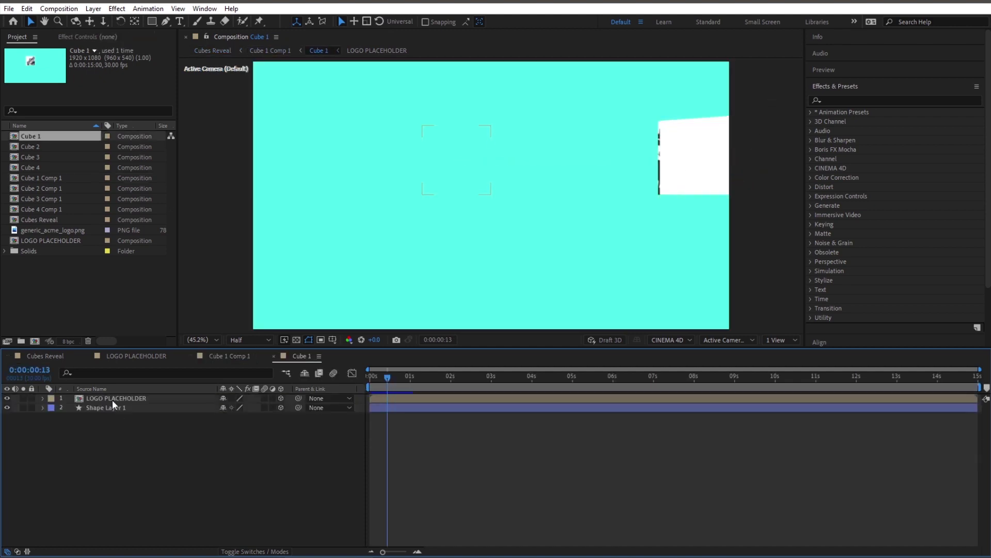
left_click(79, 407)
left_click(43, 407)
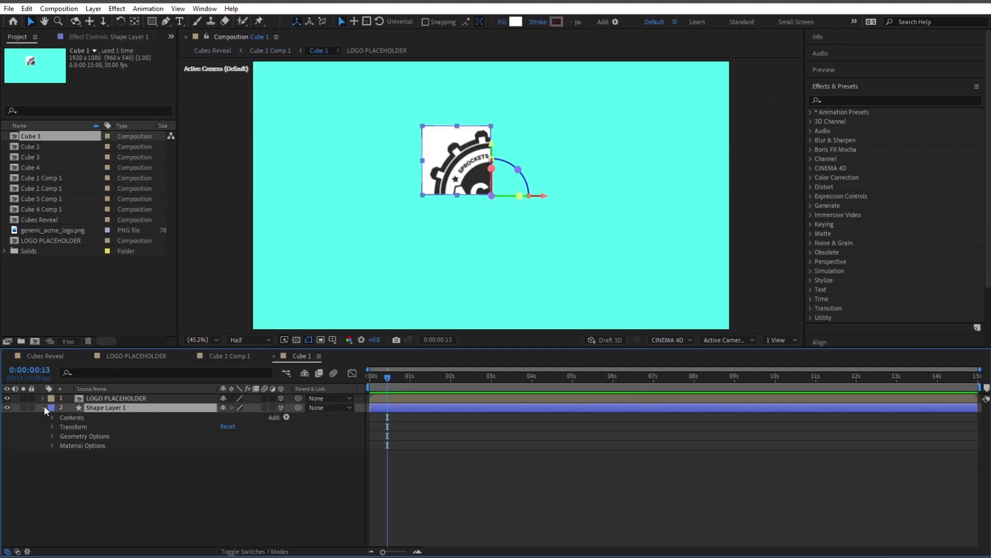
left_click(51, 445)
left_click(225, 439)
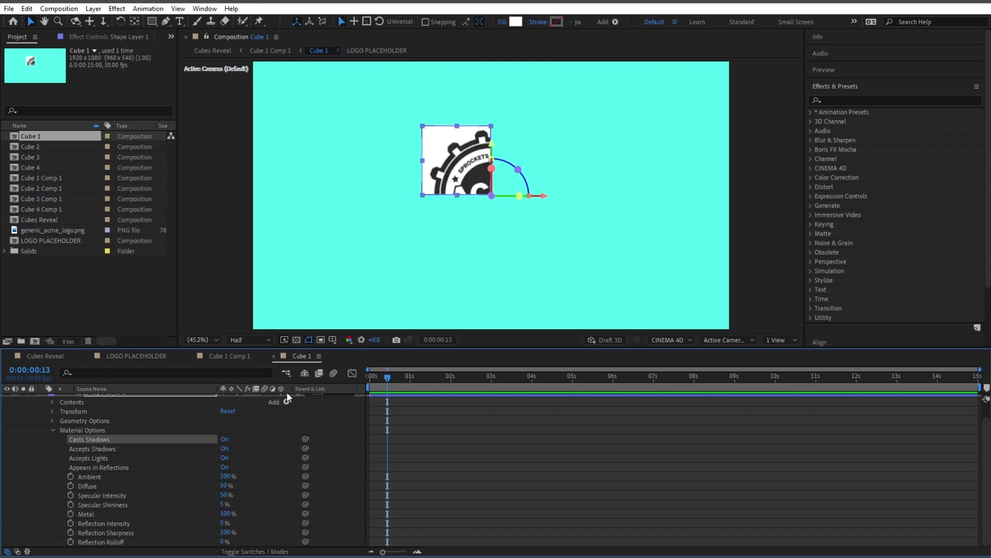
left_click(274, 355)
left_click(56, 355)
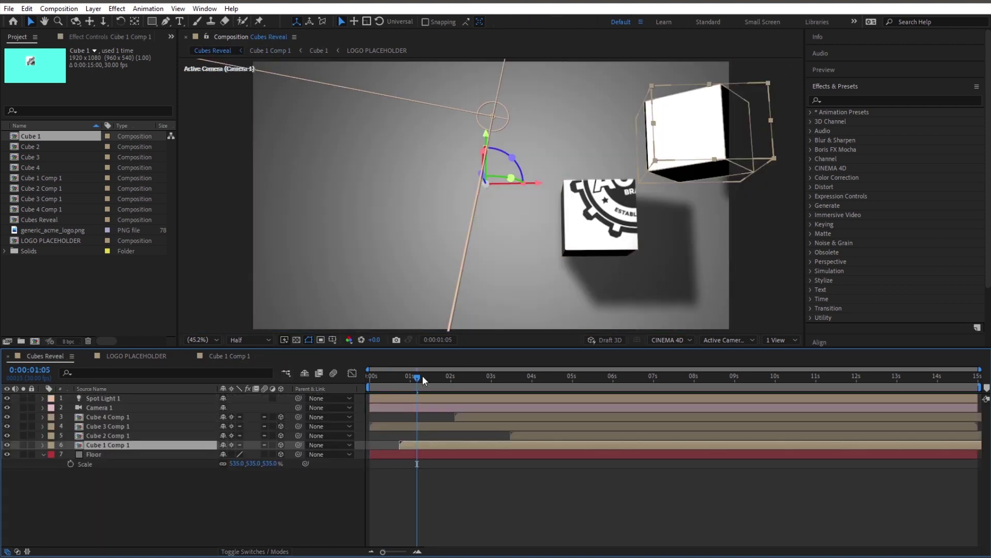
Set Spot Light 1's Shadow Darkness to 96% and Shadow Diffusion to 33 px, checking the shadows around three seconds.
left_click_drag(423, 377, 496, 382)
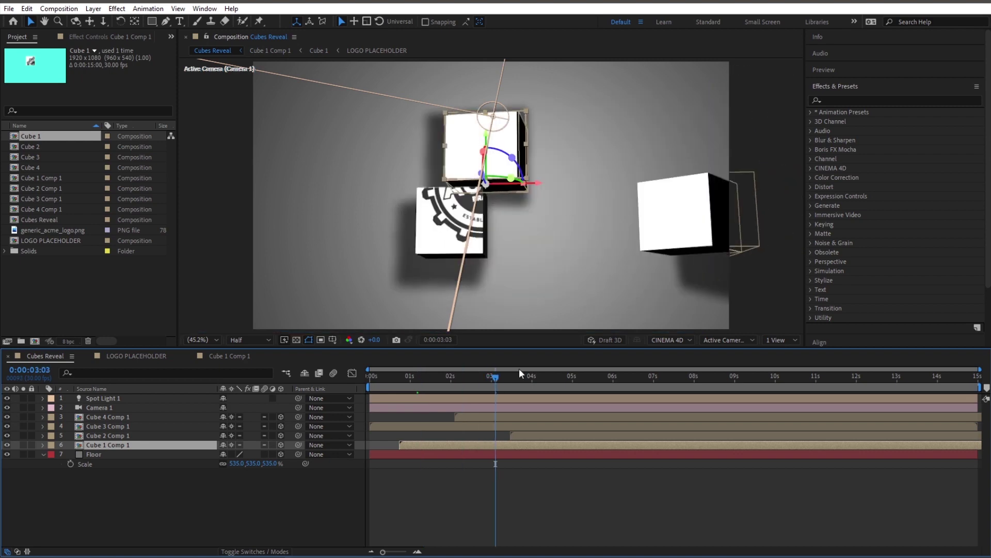
double_click(123, 399)
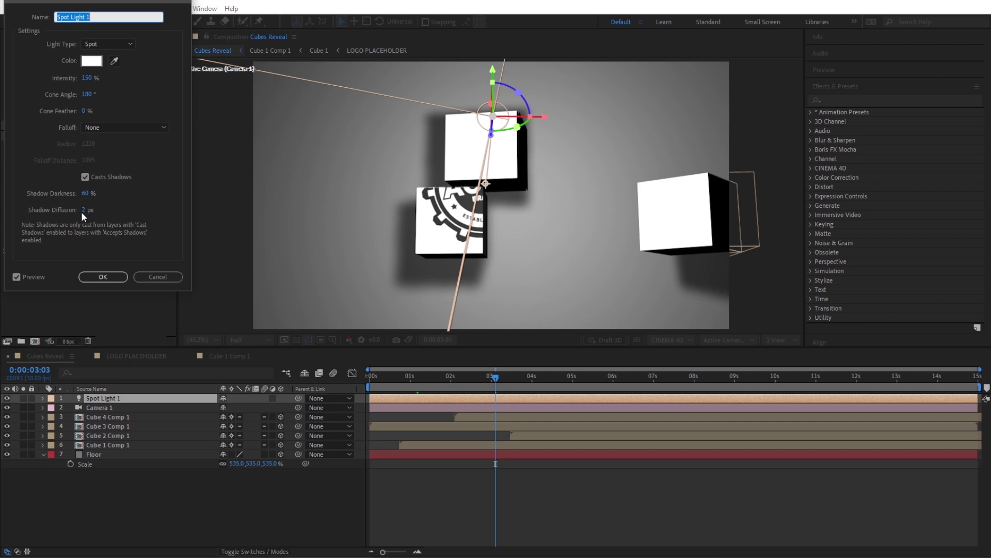
left_click_drag(83, 212, 96, 194)
left_click(87, 78)
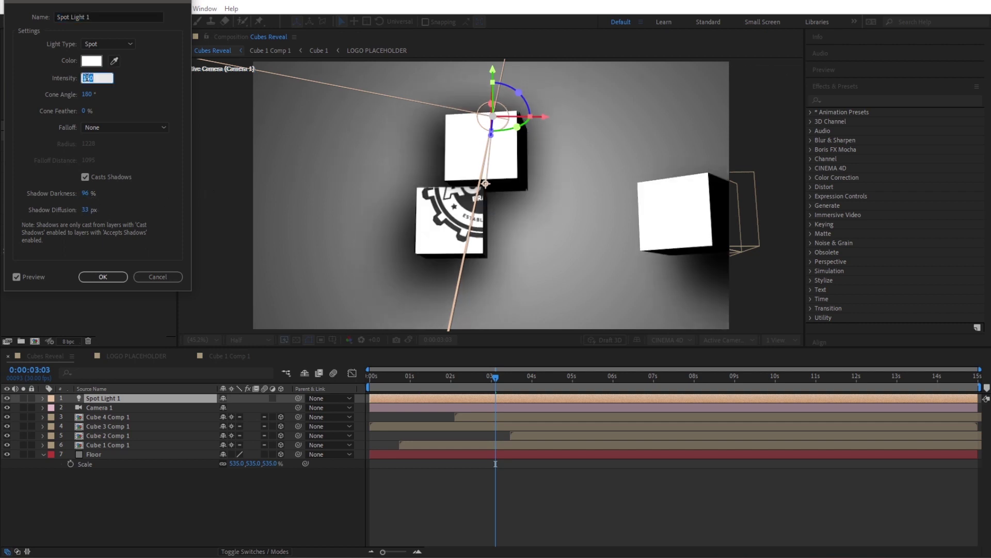
left_click(103, 276)
Add a Zoom keyframe to Camera 1 at the start of the Cubes Reveal timeline.
mouse_move(385, 374)
left_mouse_down()
mouse_move(487, 378)
mouse_move(369, 375)
left_mouse_up()
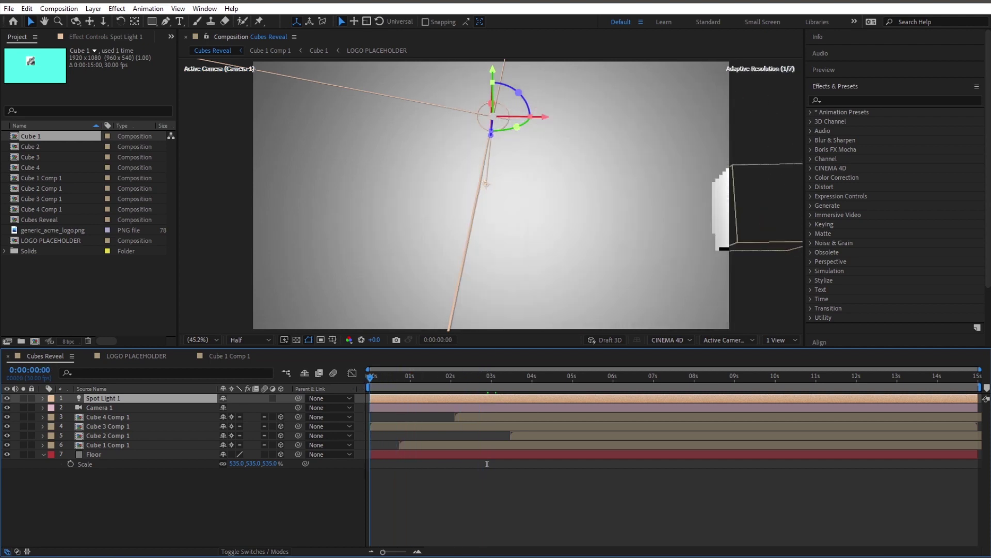
left_click(113, 407)
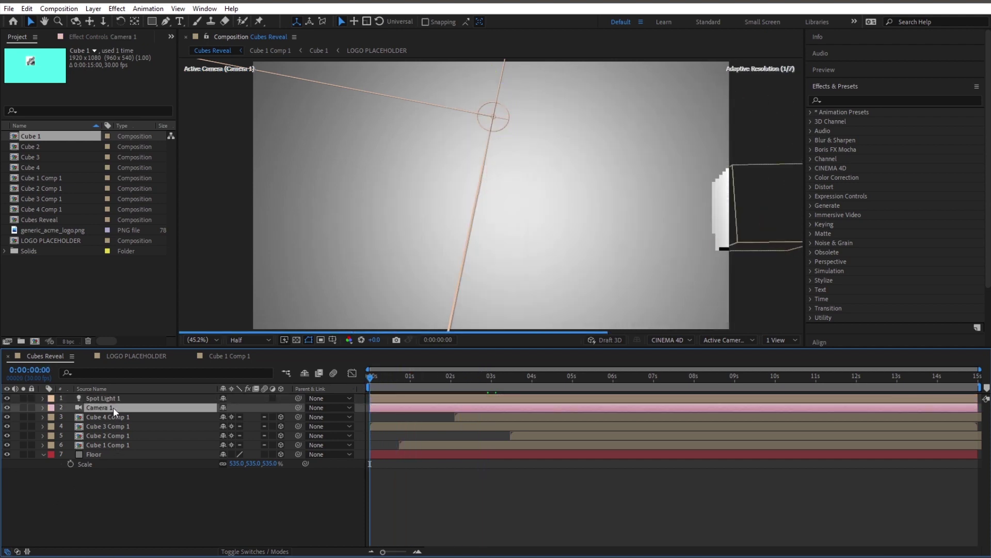
left_click(43, 407)
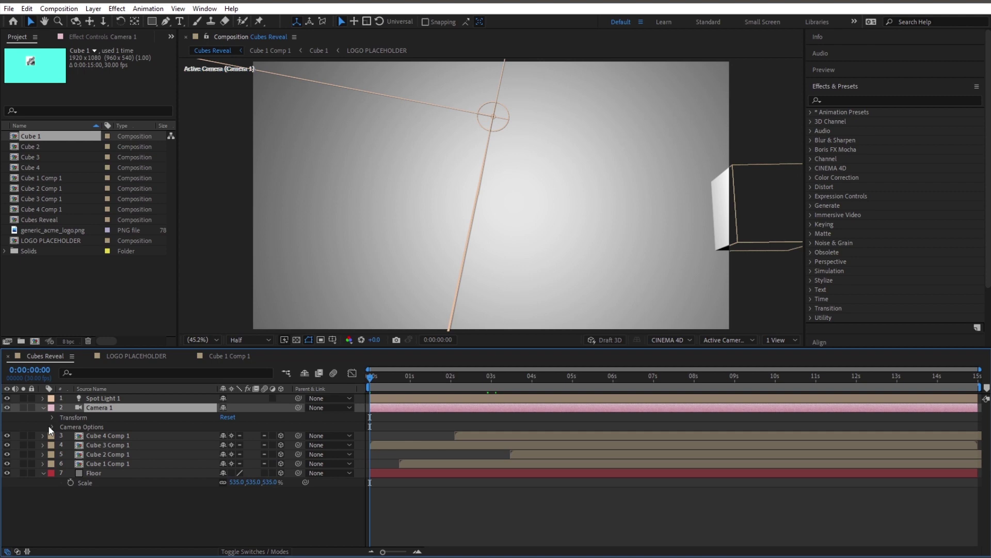
left_click(51, 427)
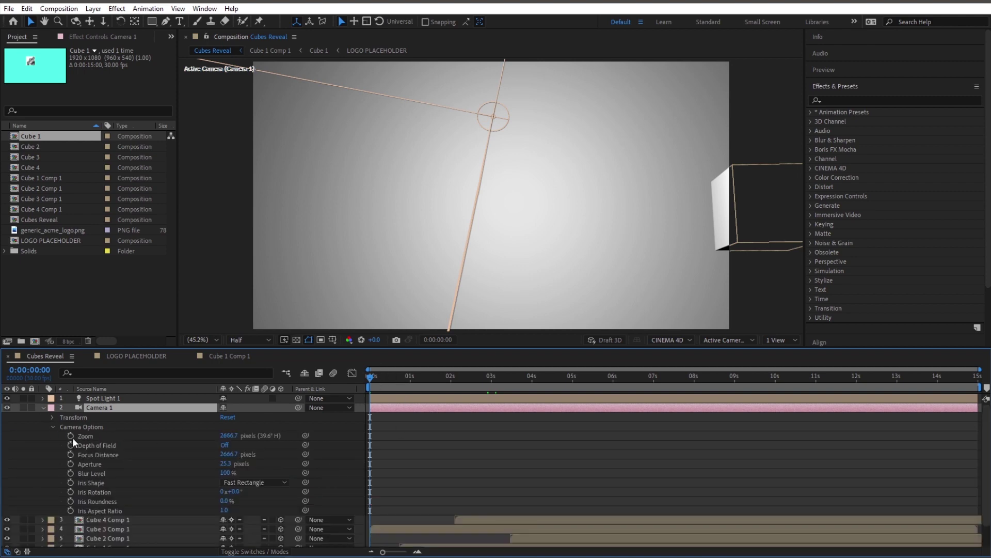
left_click(71, 436)
Set Camera 1's Zoom to 2332.7 pixels at 0:00:07:01 and preview the camera move.
left_click_drag(367, 381, 651, 378)
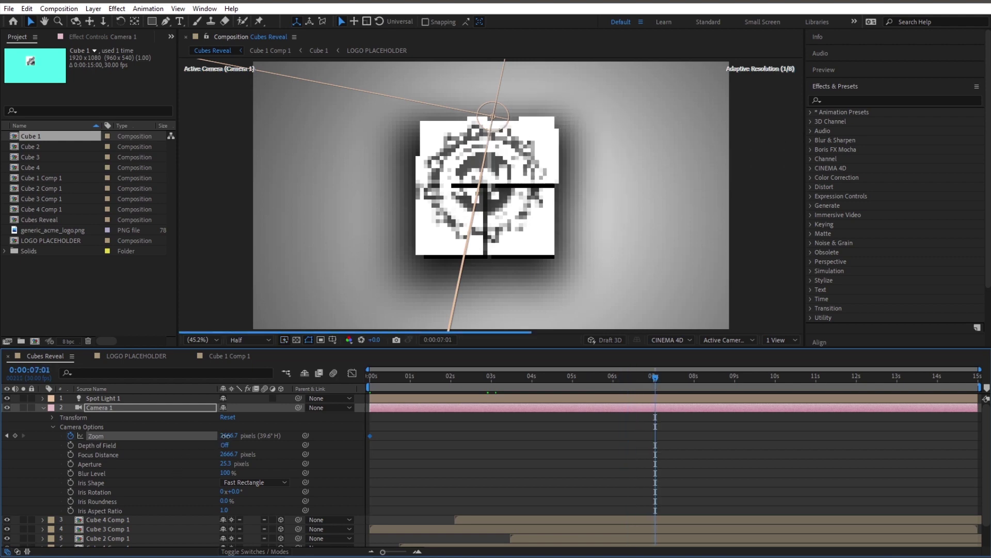
left_click_drag(225, 435, 51, 429)
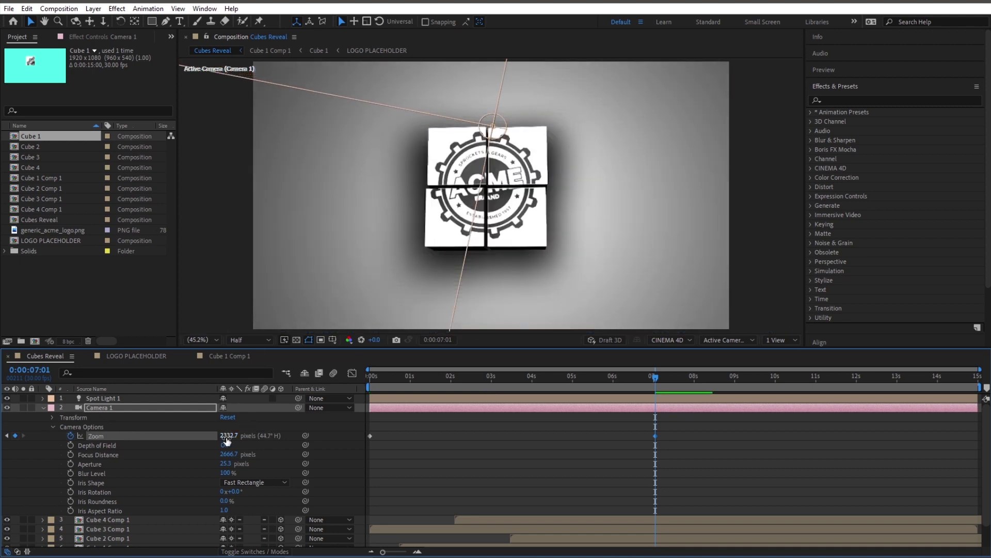
key("space")
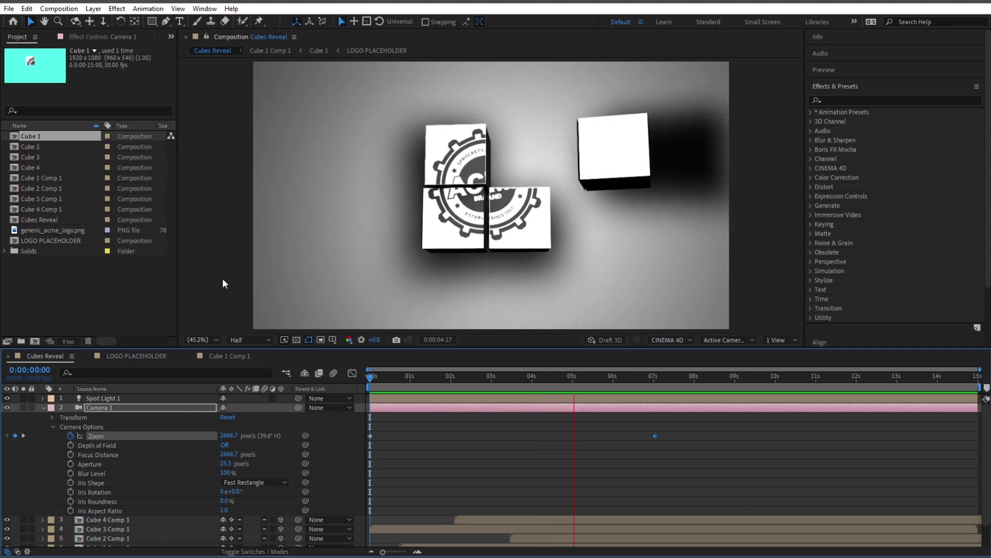
left_click_drag(584, 375, 631, 375)
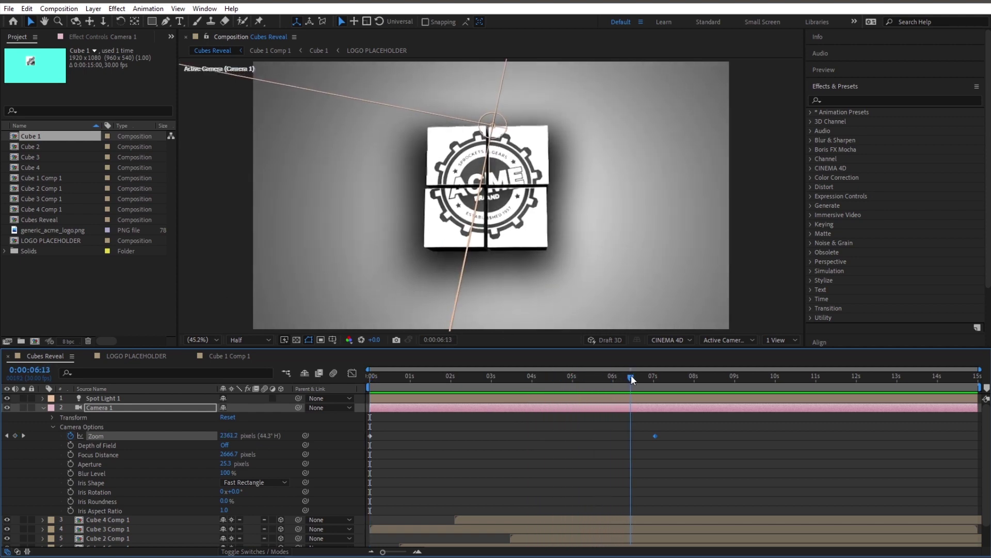
Import pepsi02.jpg and add it above the generic_acme_logo.png layer in the LOGO PLACEHOLDER composition.
double_click(73, 240)
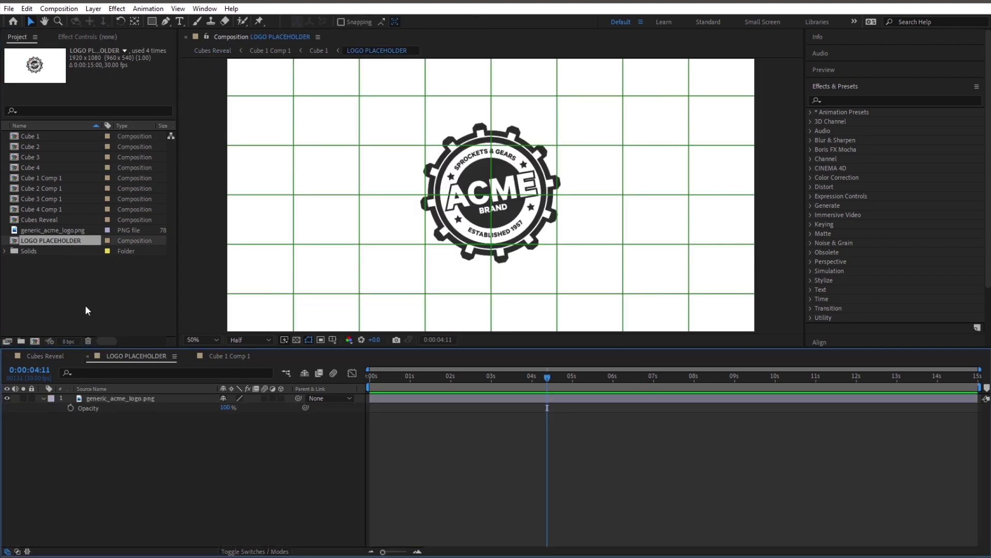
double_click(48, 268)
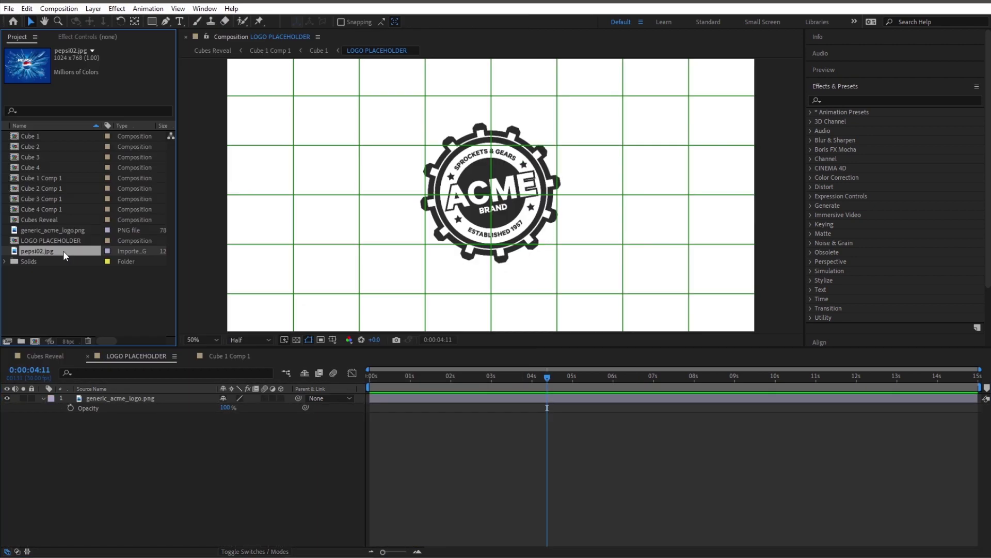
left_click_drag(65, 253, 100, 398)
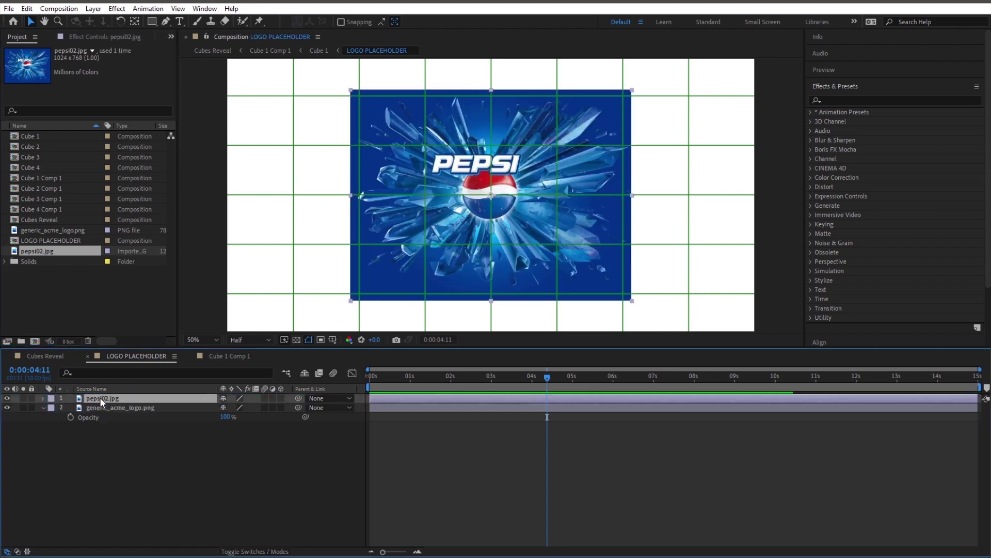
Scale the pepsi02.jpg layer down proportionally around the centre of the logo placeholder.
left_click(352, 301)
left_click(379, 279)
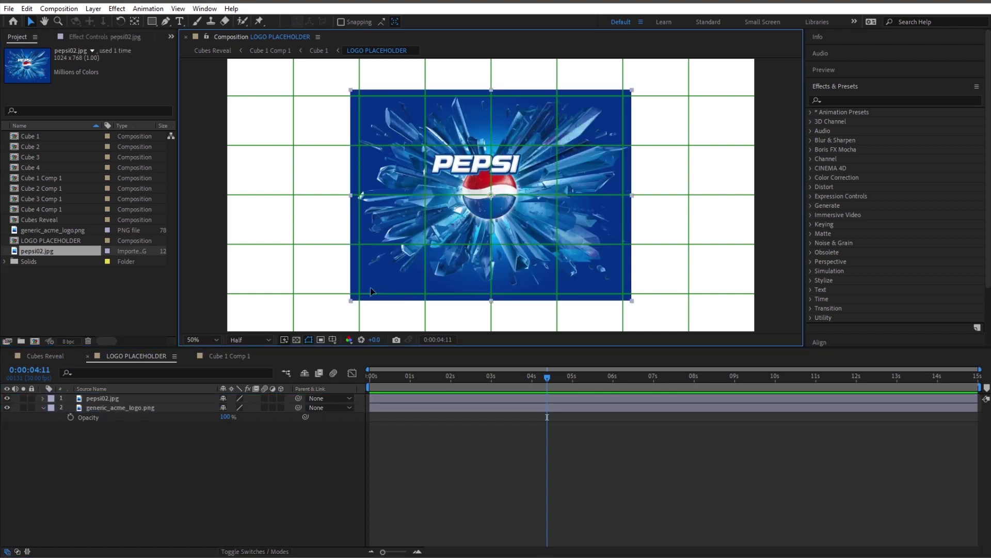
left_click_drag(350, 300, 383, 292)
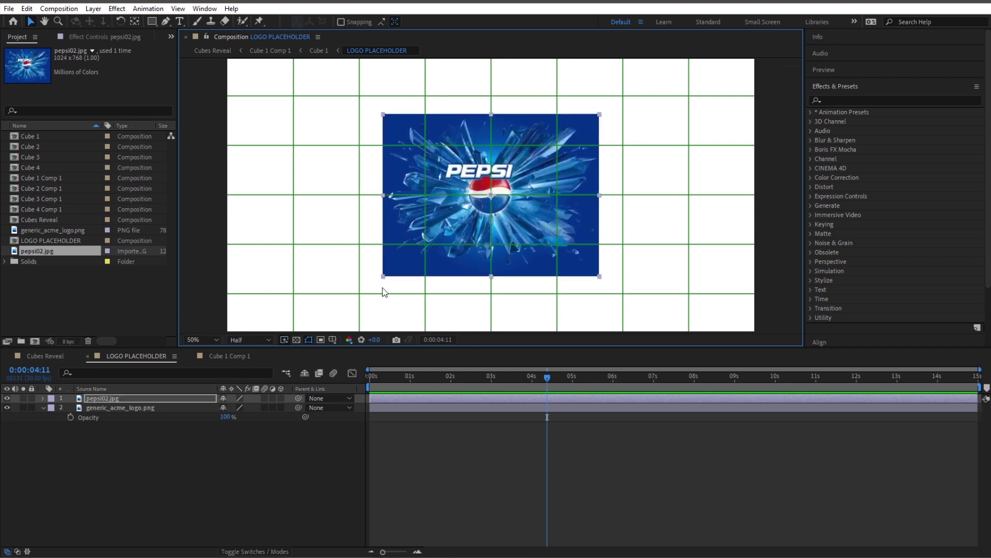
Return to Cubes Reveal and check the Pepsi image on the cubes between about five and seven seconds.
left_click(51, 355)
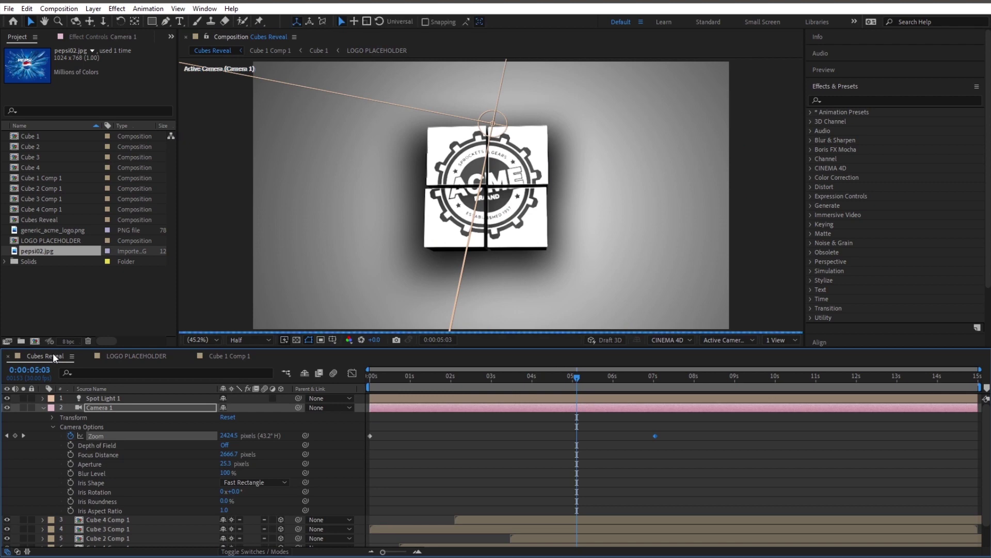
left_click(656, 378)
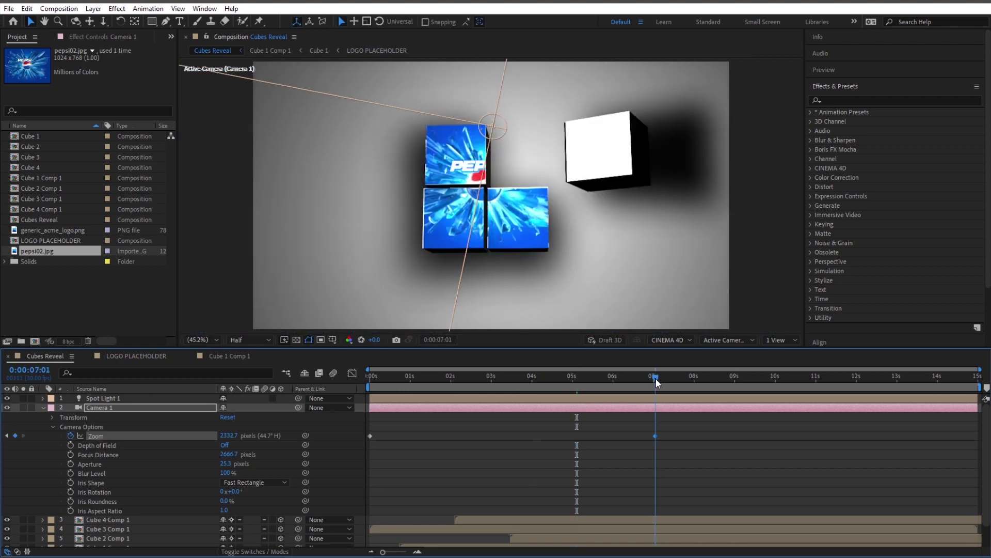
left_click(582, 380)
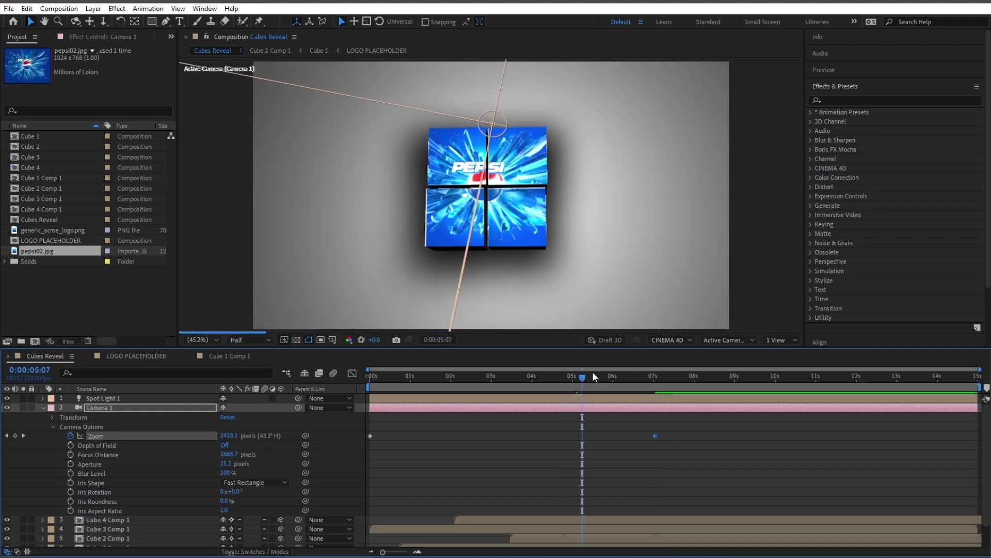
left_click_drag(599, 378, 621, 385)
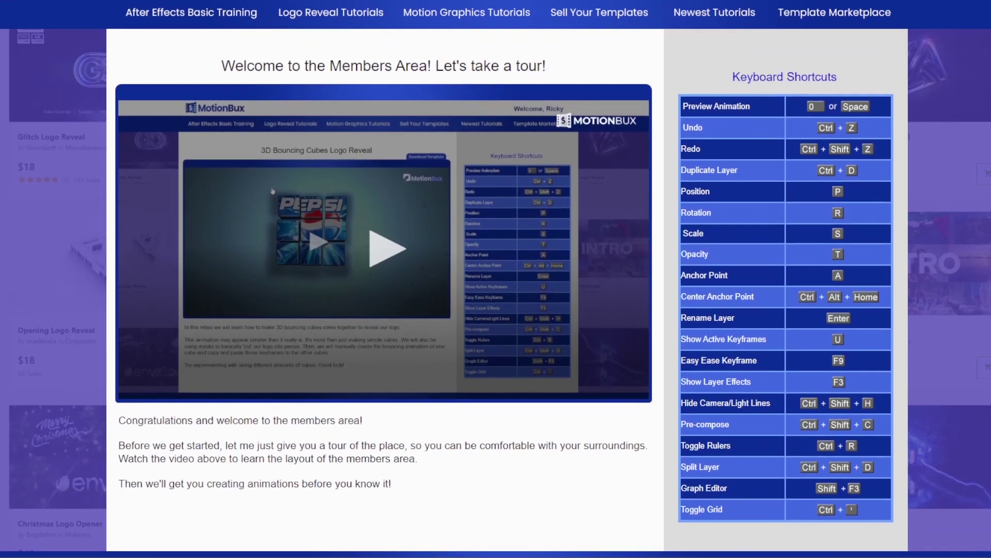
Switch to the MotionBux members area and look through its training, logo reveal, motion graphics, template selling and newest tutorial sections.
scroll(495, 279, "down", 4)
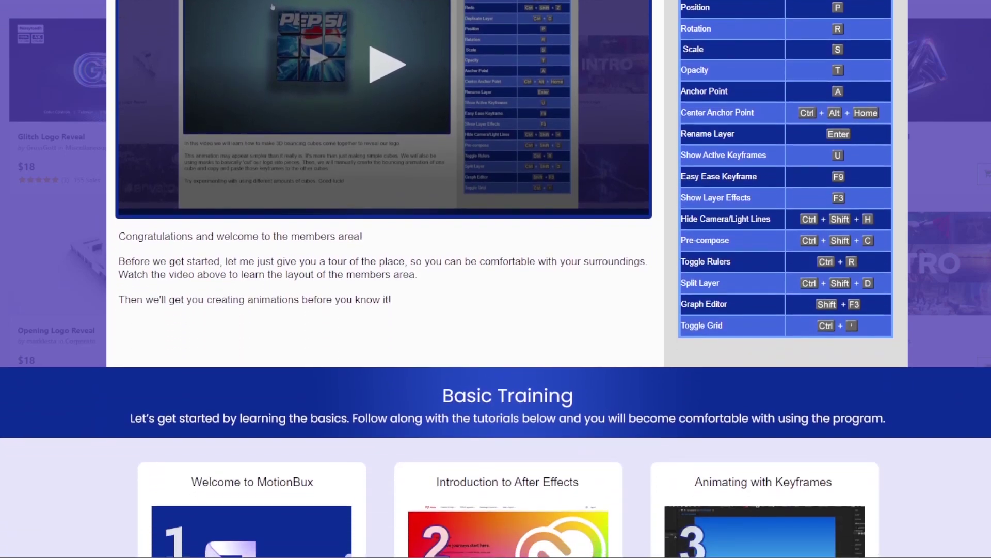
scroll(495, 279, "down", 5)
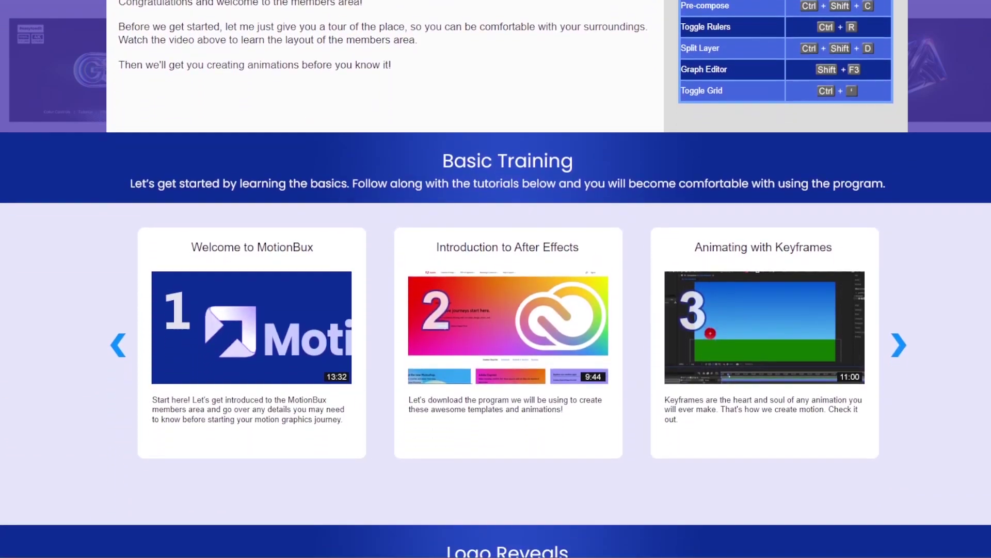
scroll(496, 279, "down", 5)
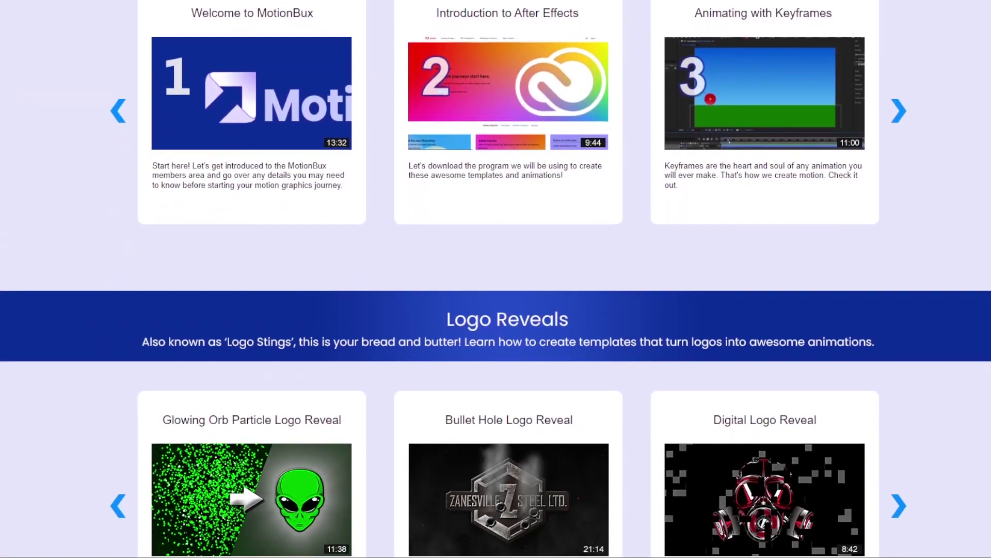
scroll(496, 279, "down", 5)
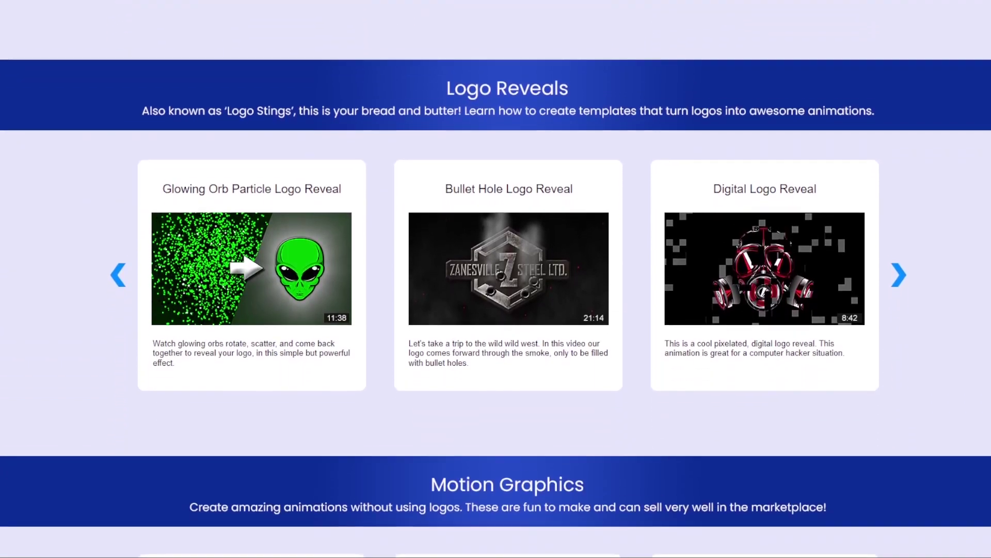
scroll(496, 279, "down", 5)
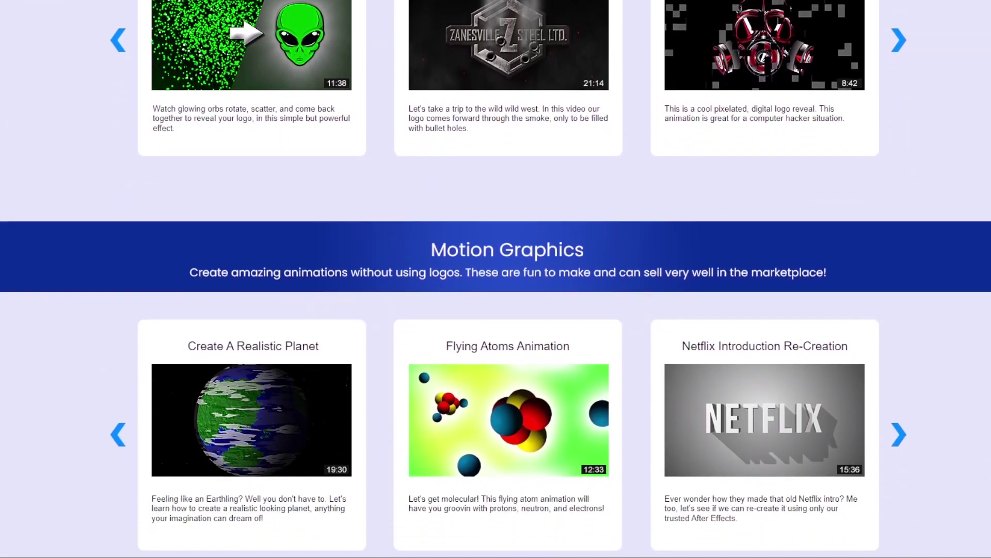
scroll(496, 279, "down", 5)
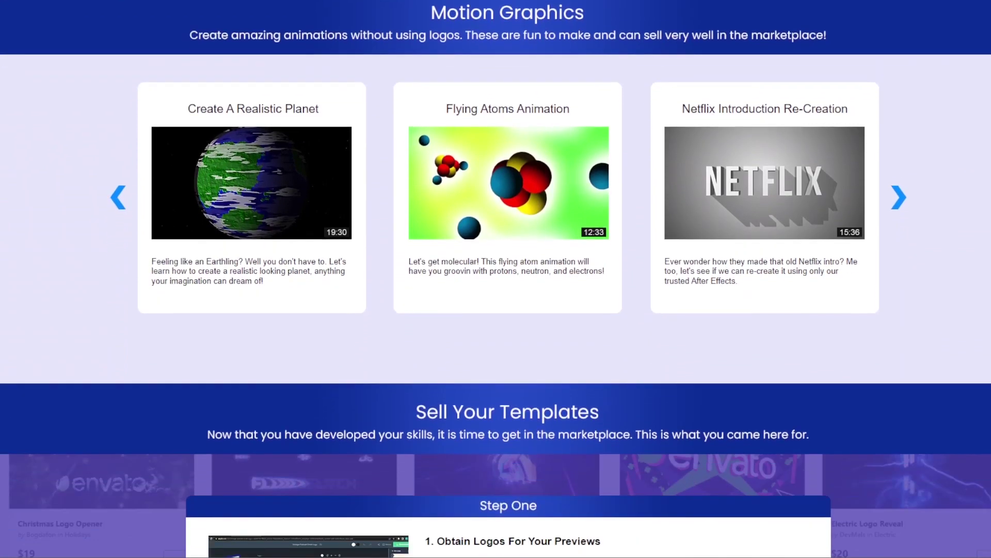
scroll(495, 279, "down", 5)
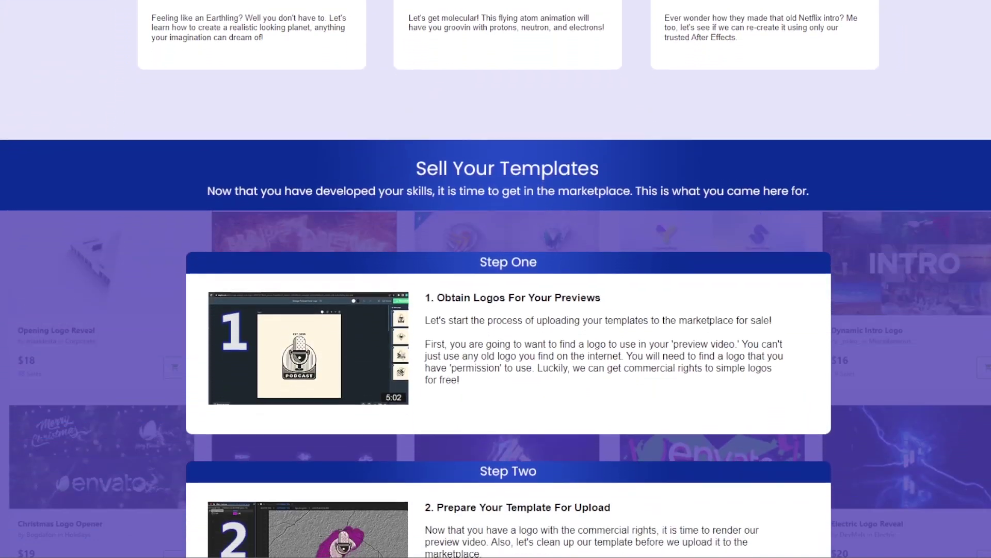
scroll(496, 279, "down", 5)
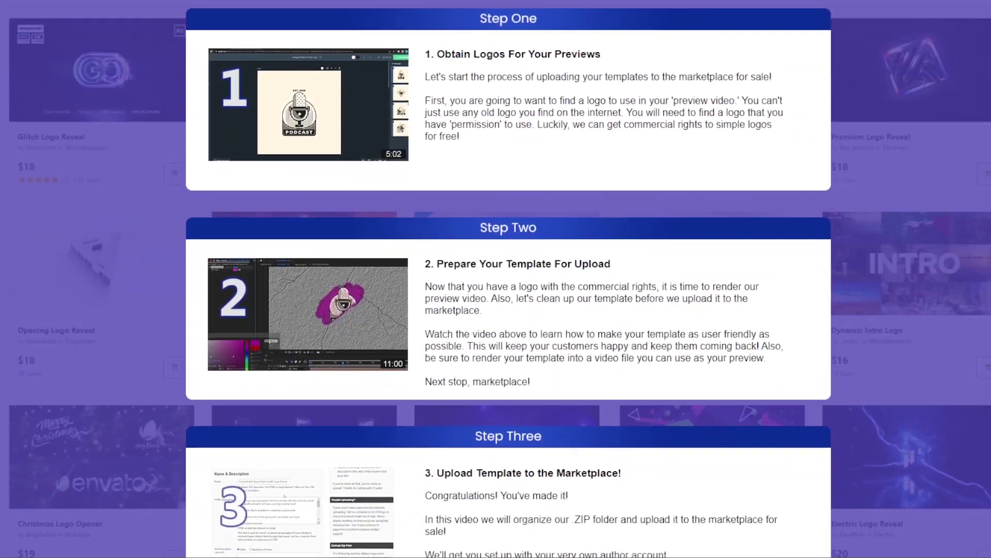
scroll(496, 278, "down", 5)
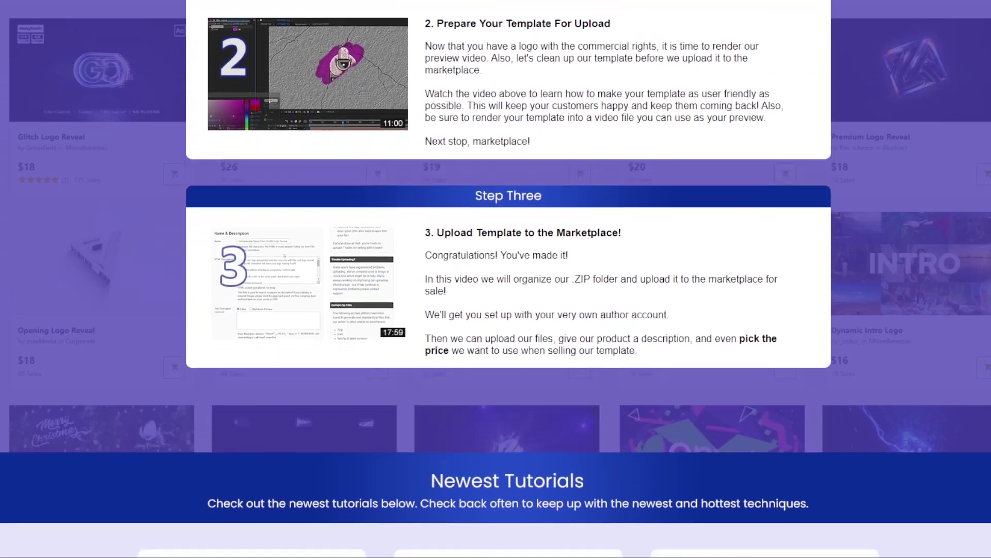
scroll(496, 279, "down", 5)
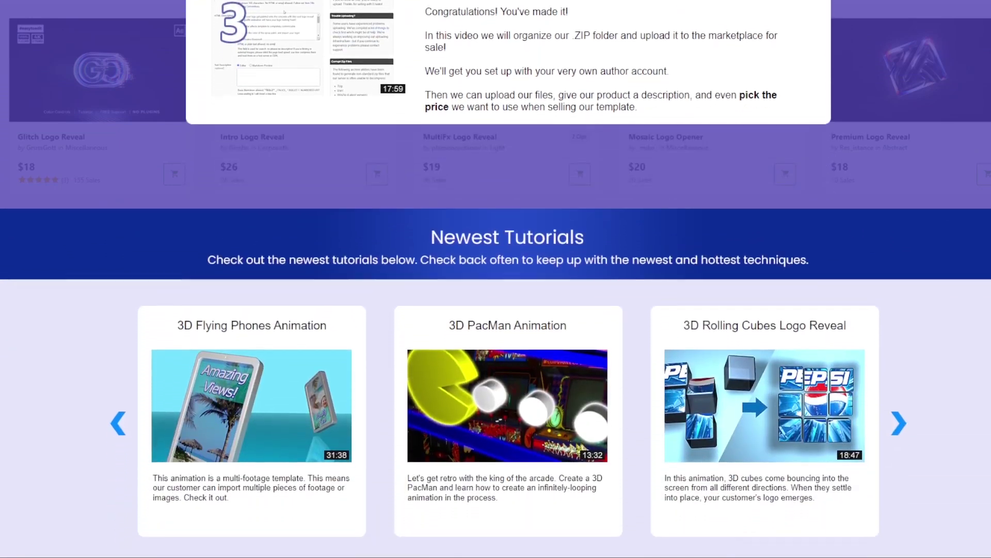
scroll(496, 279, "down", 2)
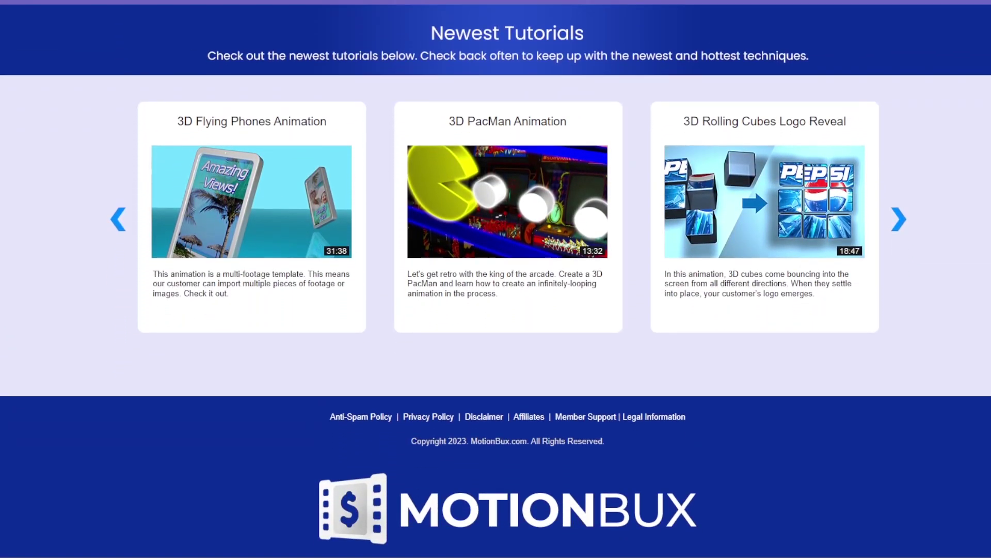